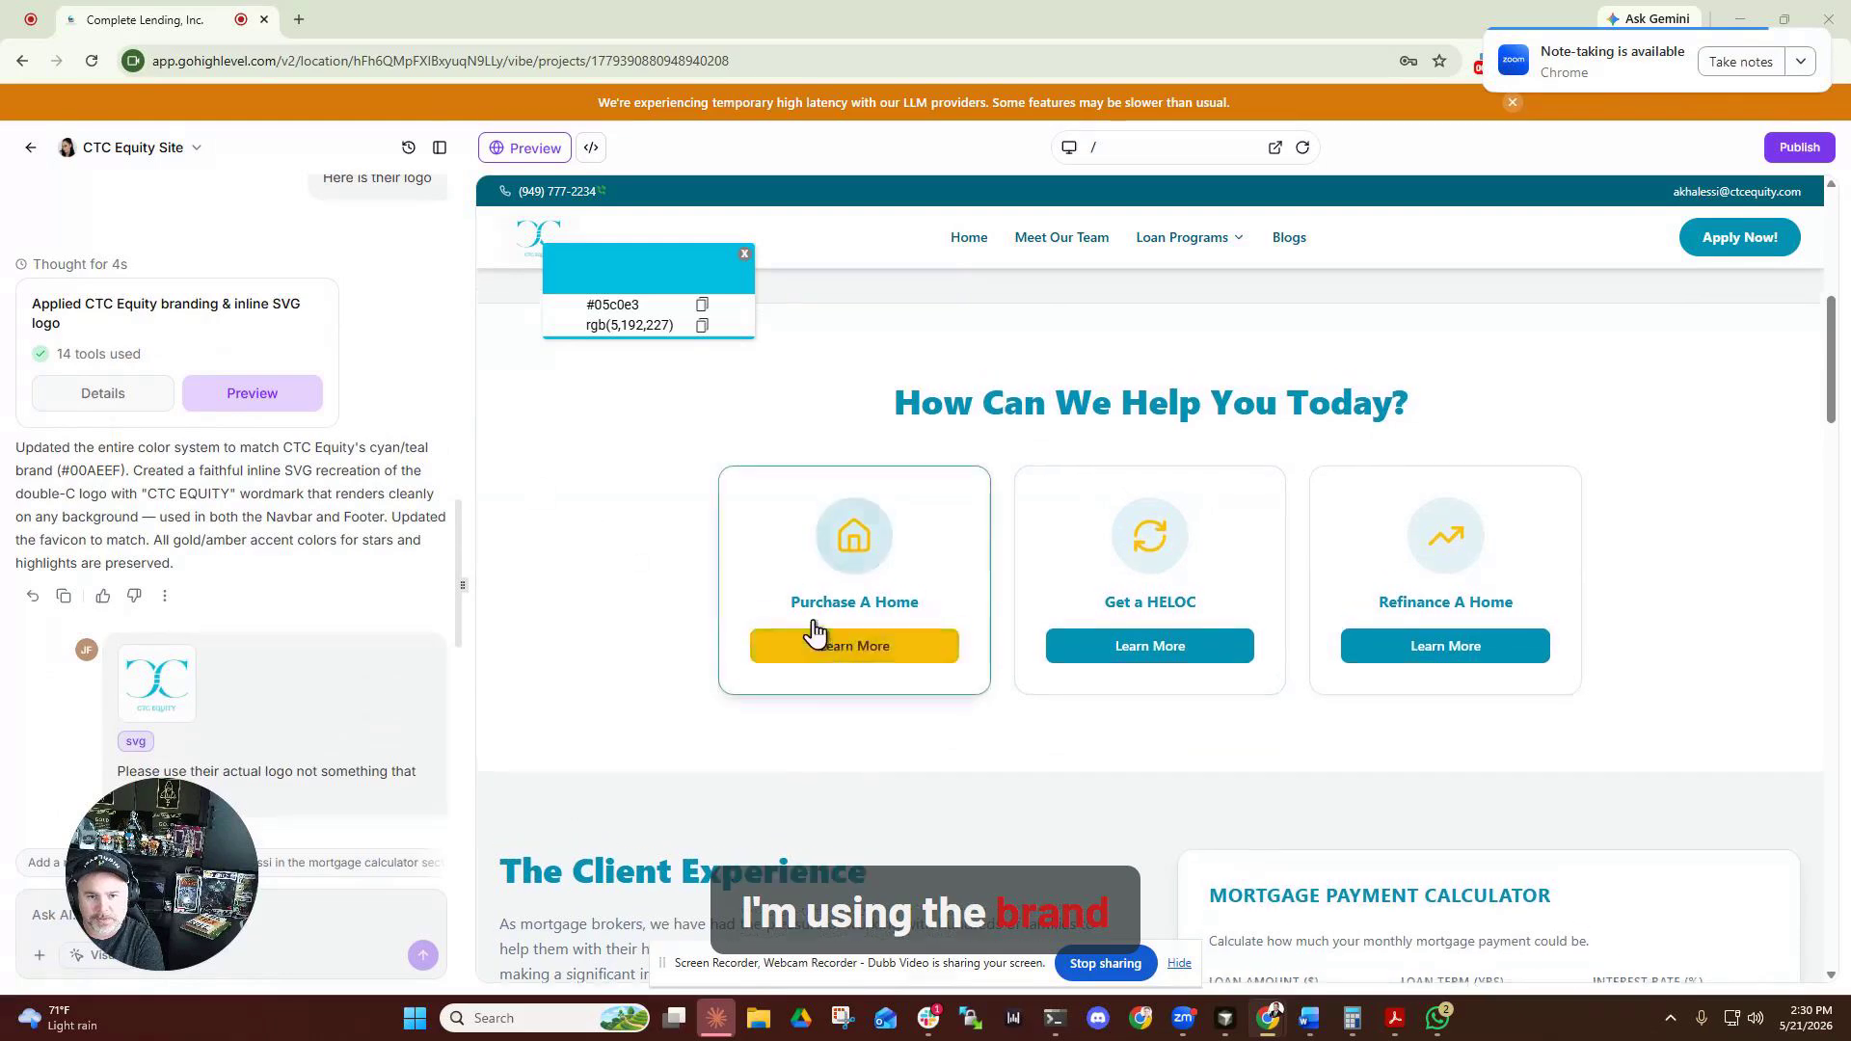
Dismiss the color read-out and the note-taking notification, and look over the homepage preview down to the customer reviews.
left_click(741, 256)
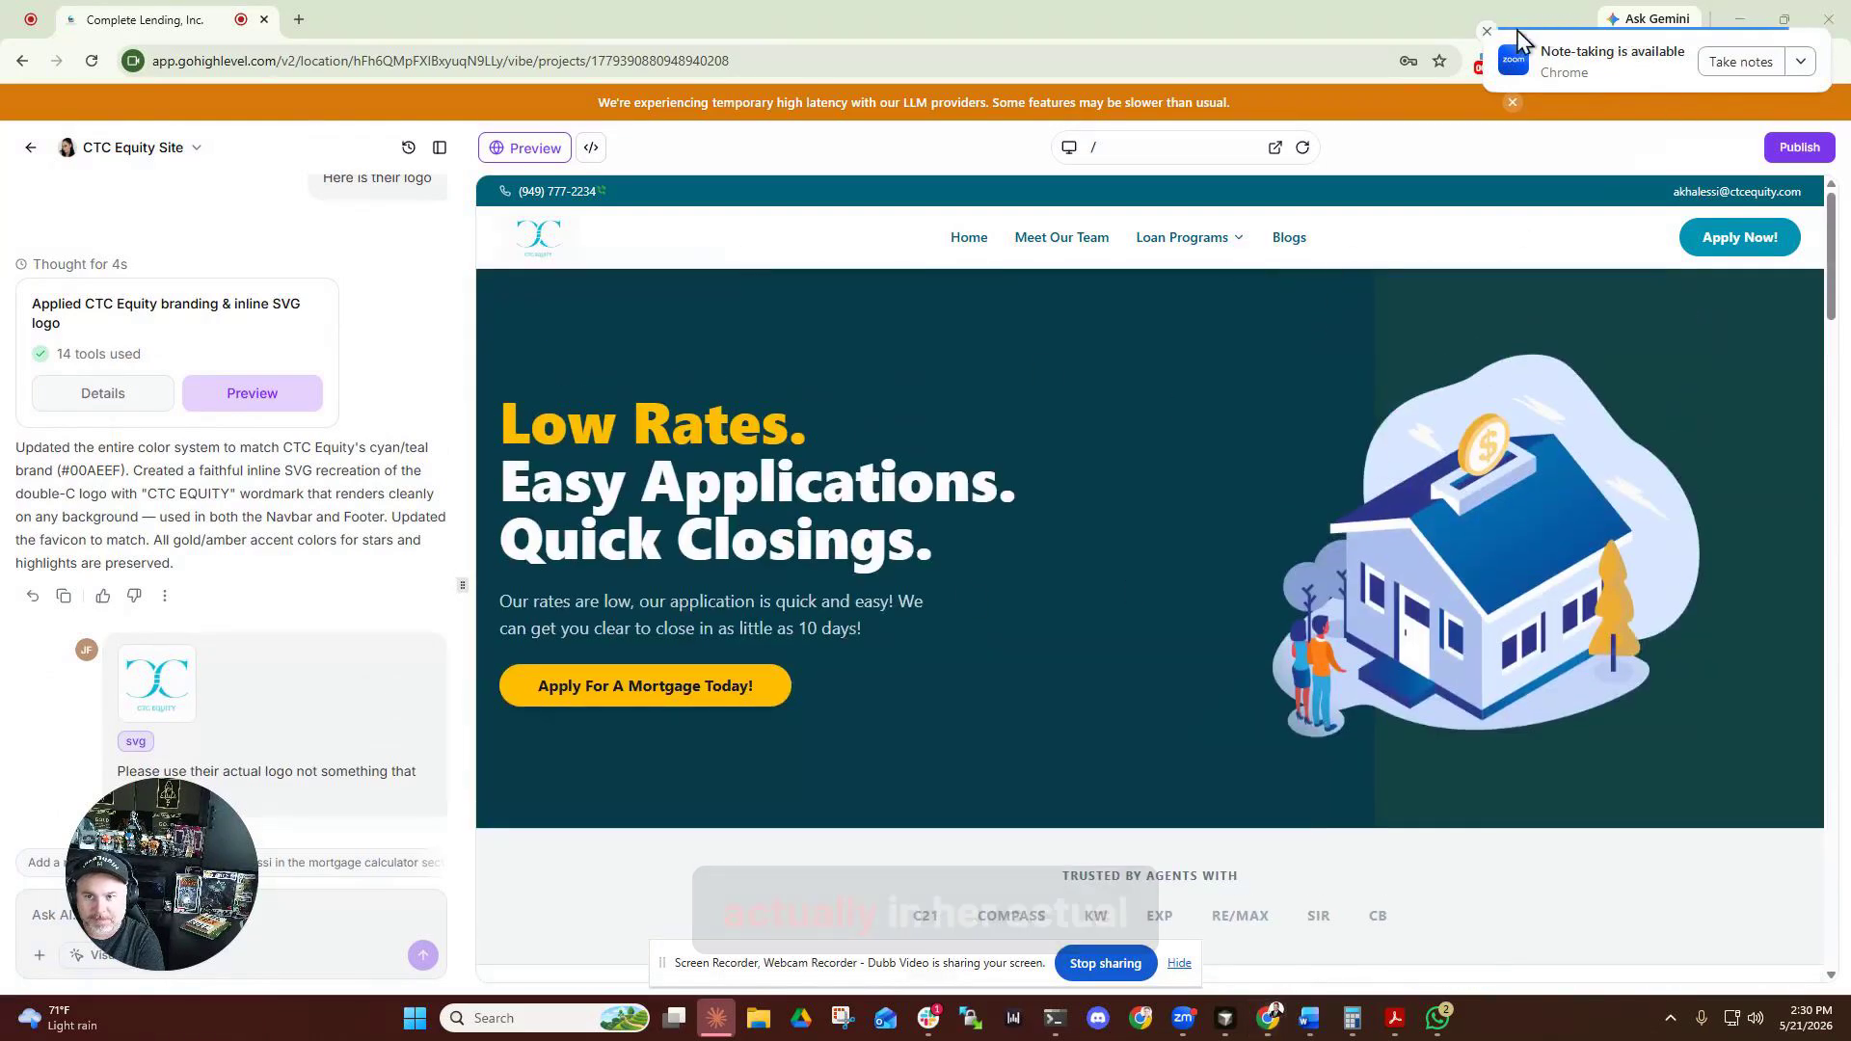
left_click(1486, 31)
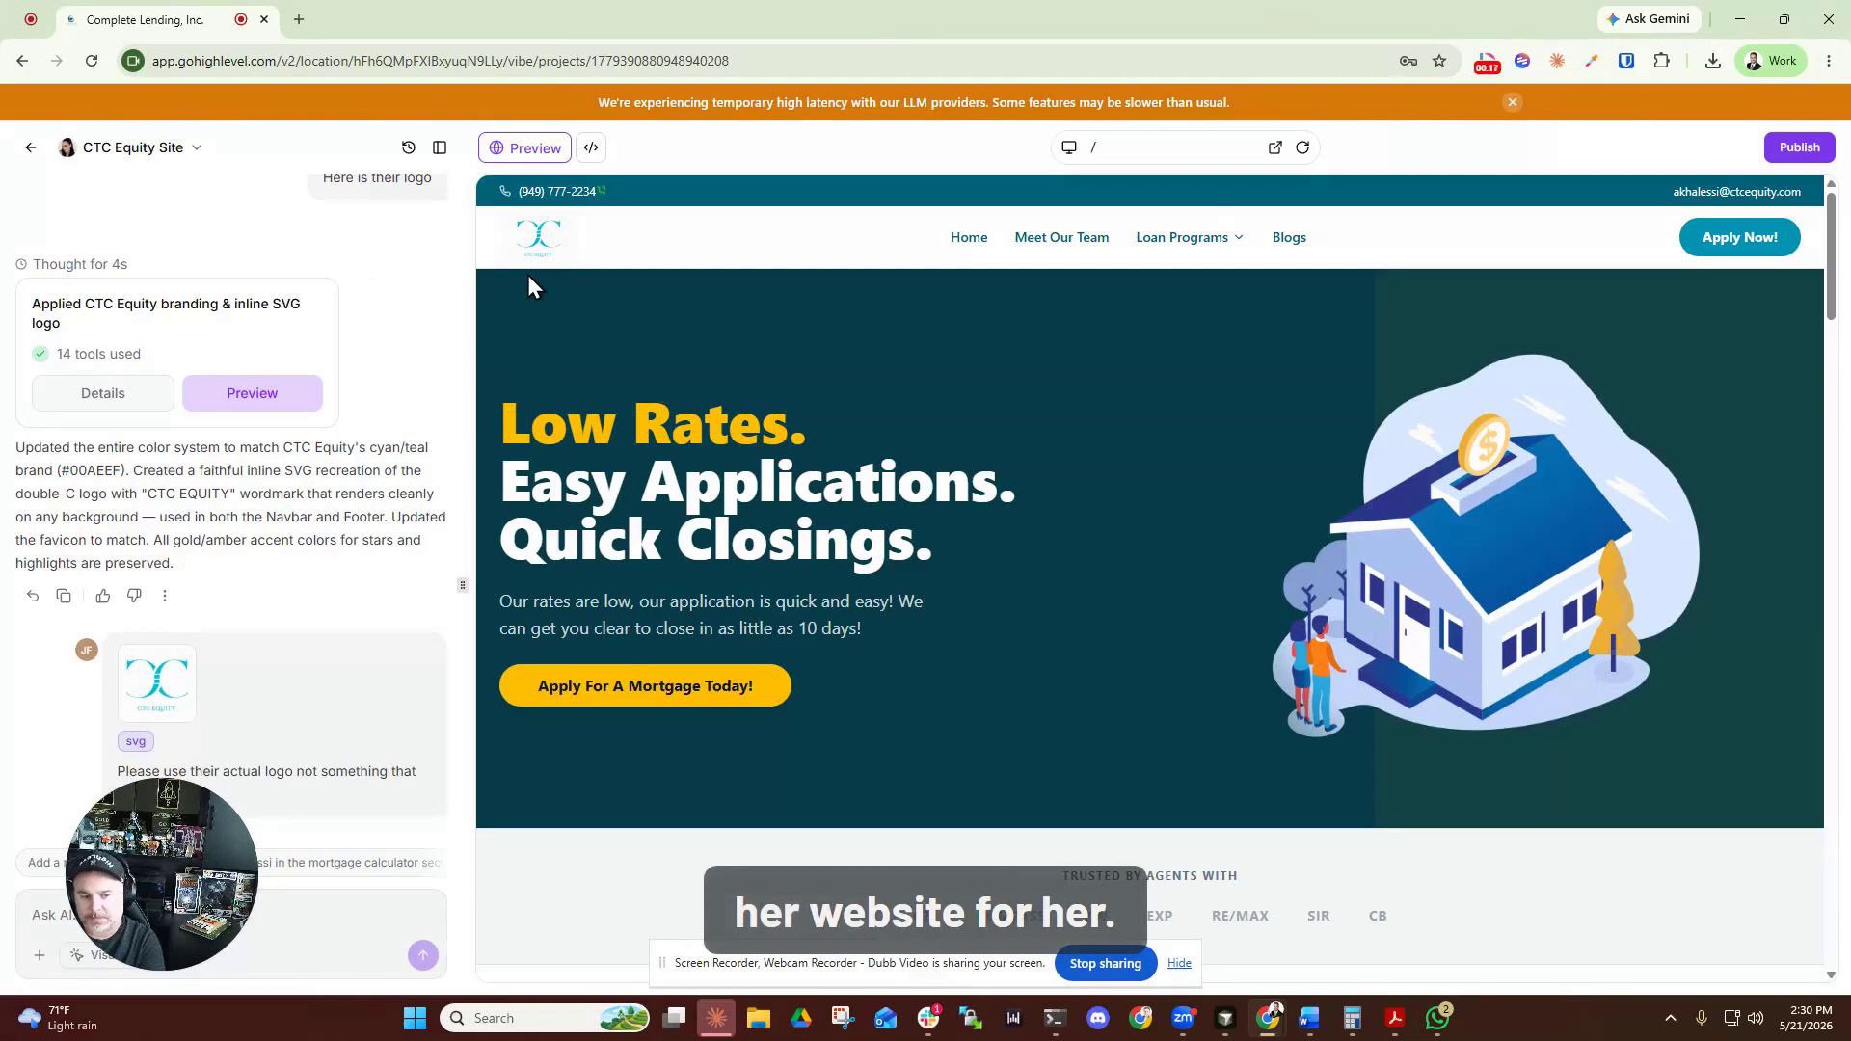
scroll(897, 829, "down", 4)
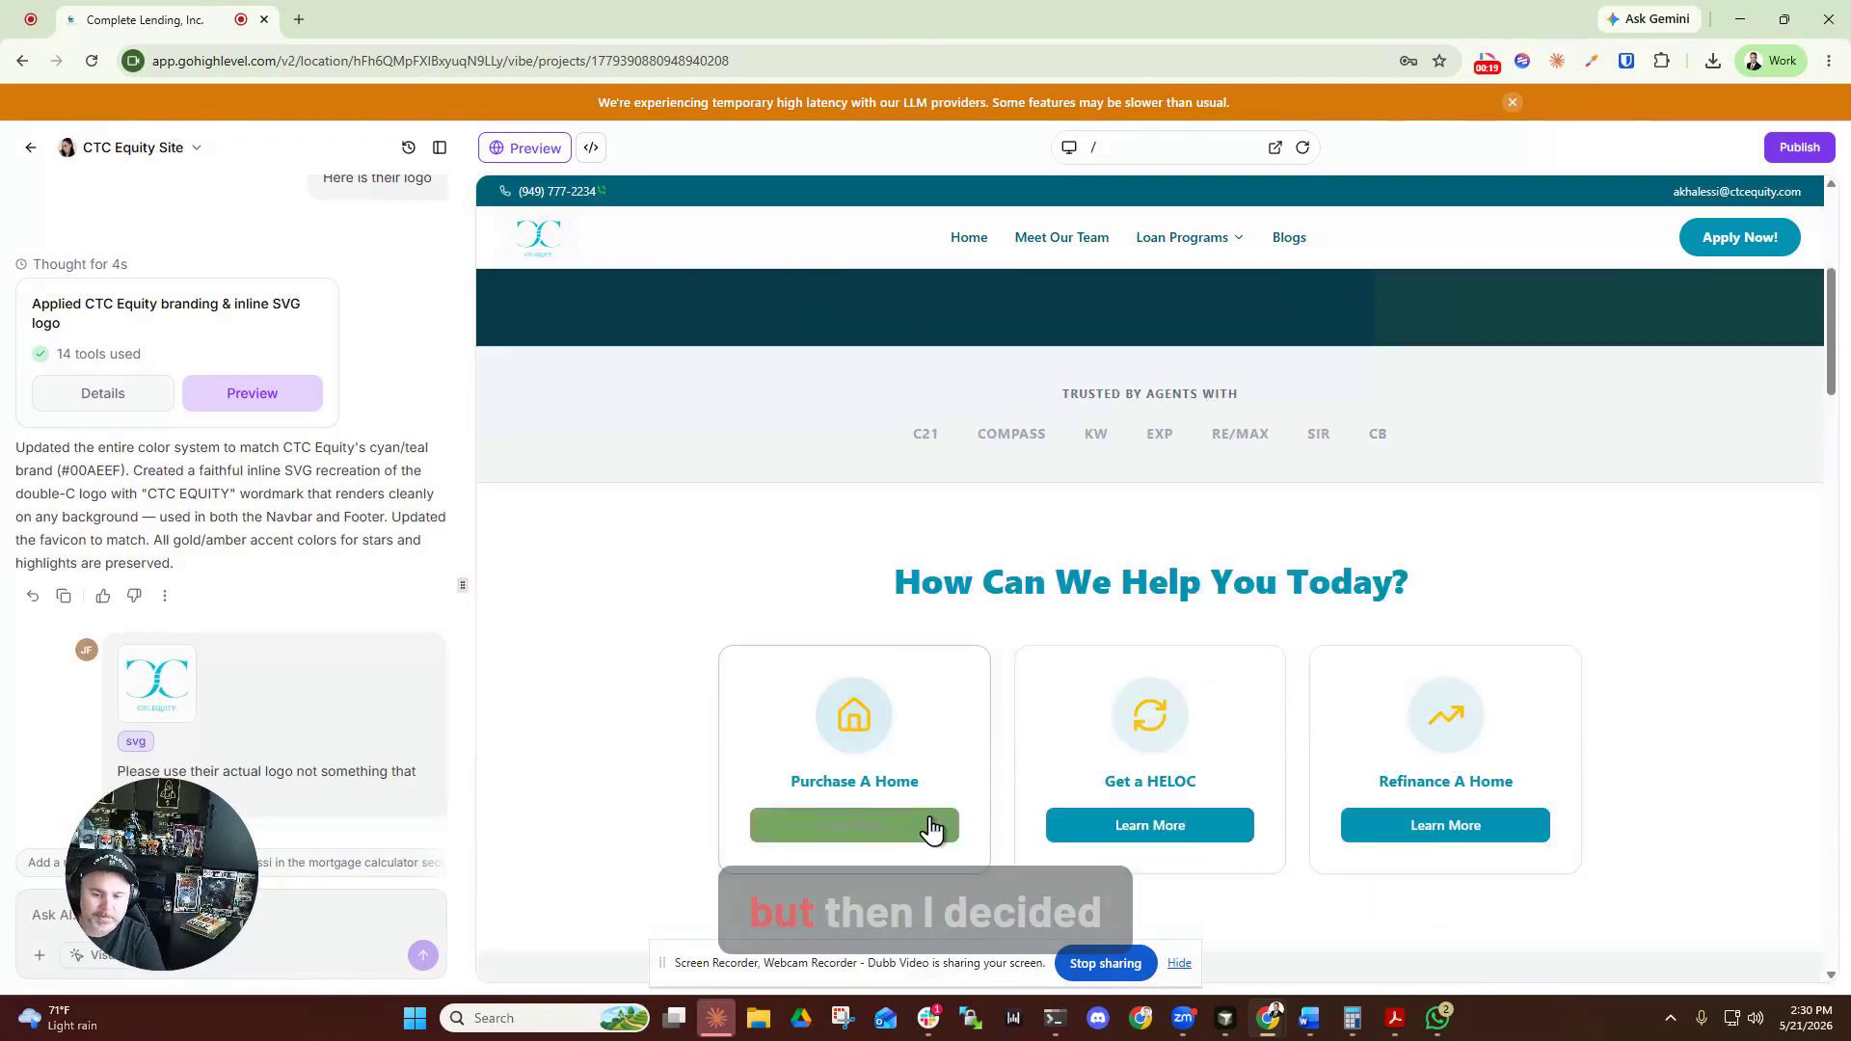
scroll(1253, 694, "down", 5)
scroll(1292, 742, "down", 6)
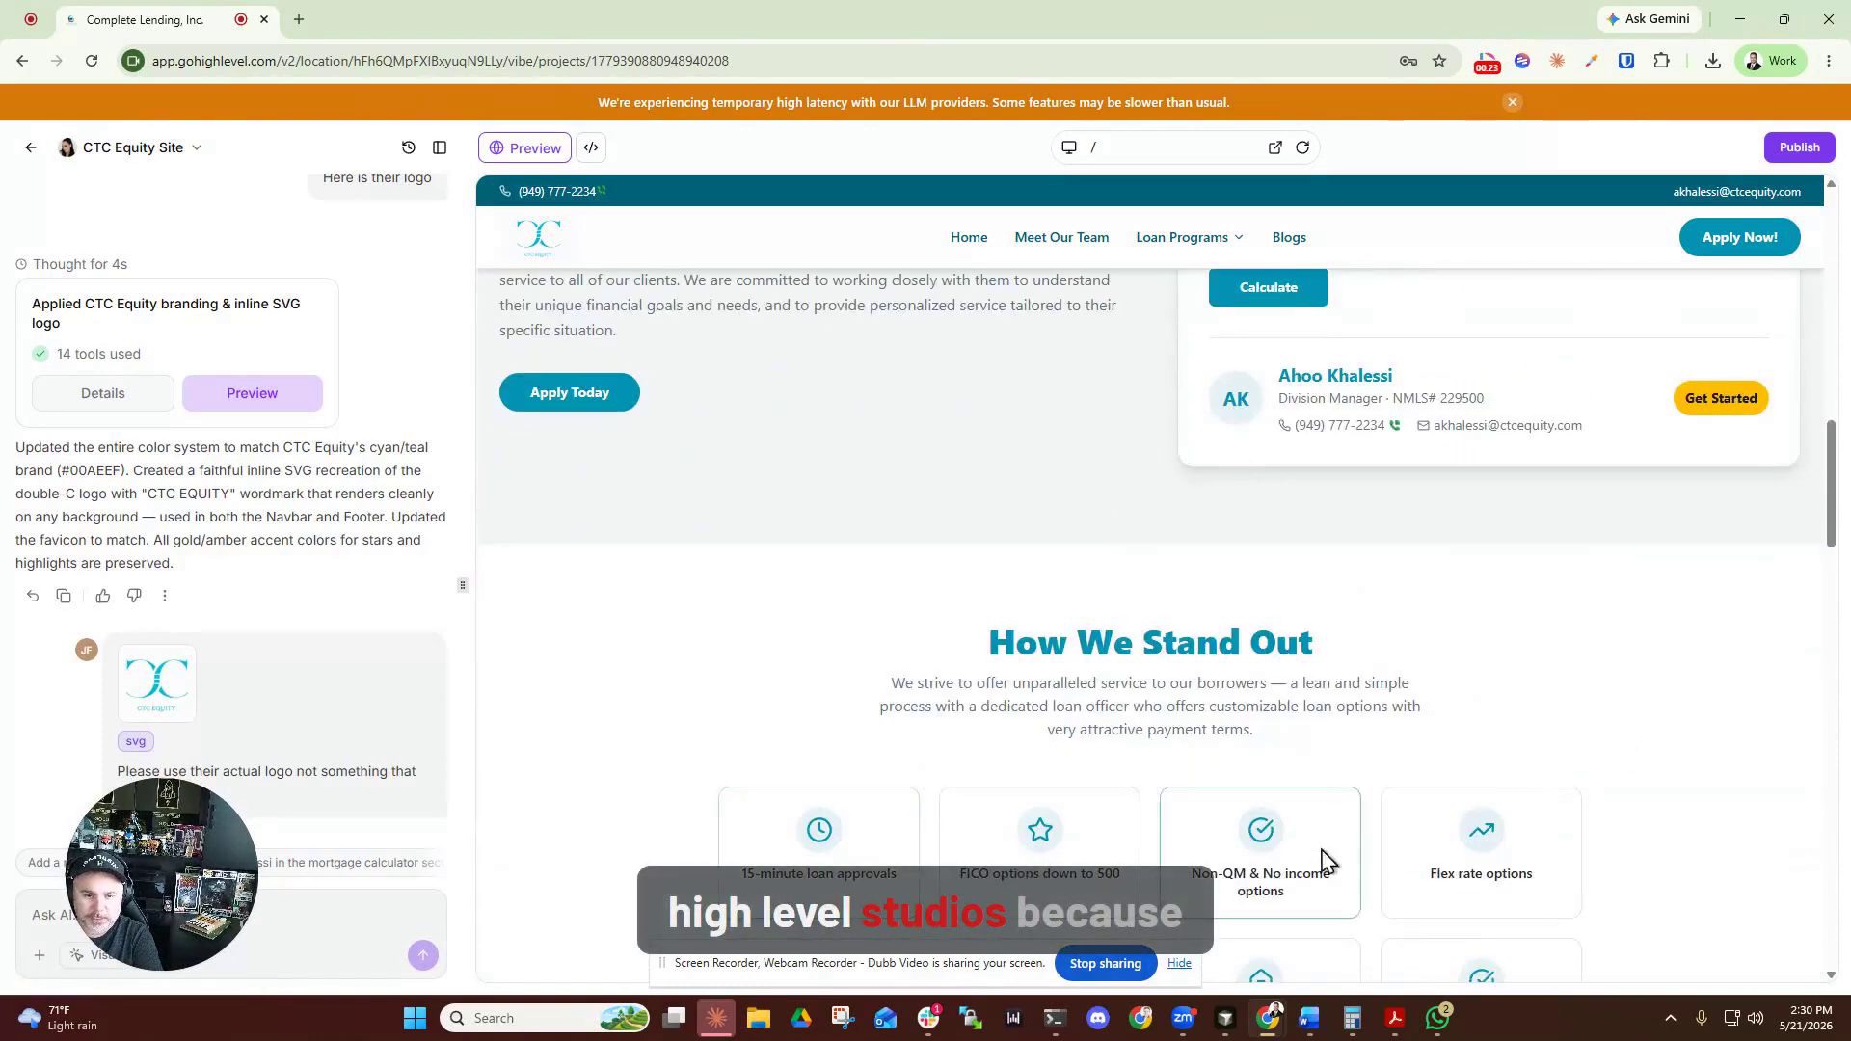
scroll(954, 497, "down", 3)
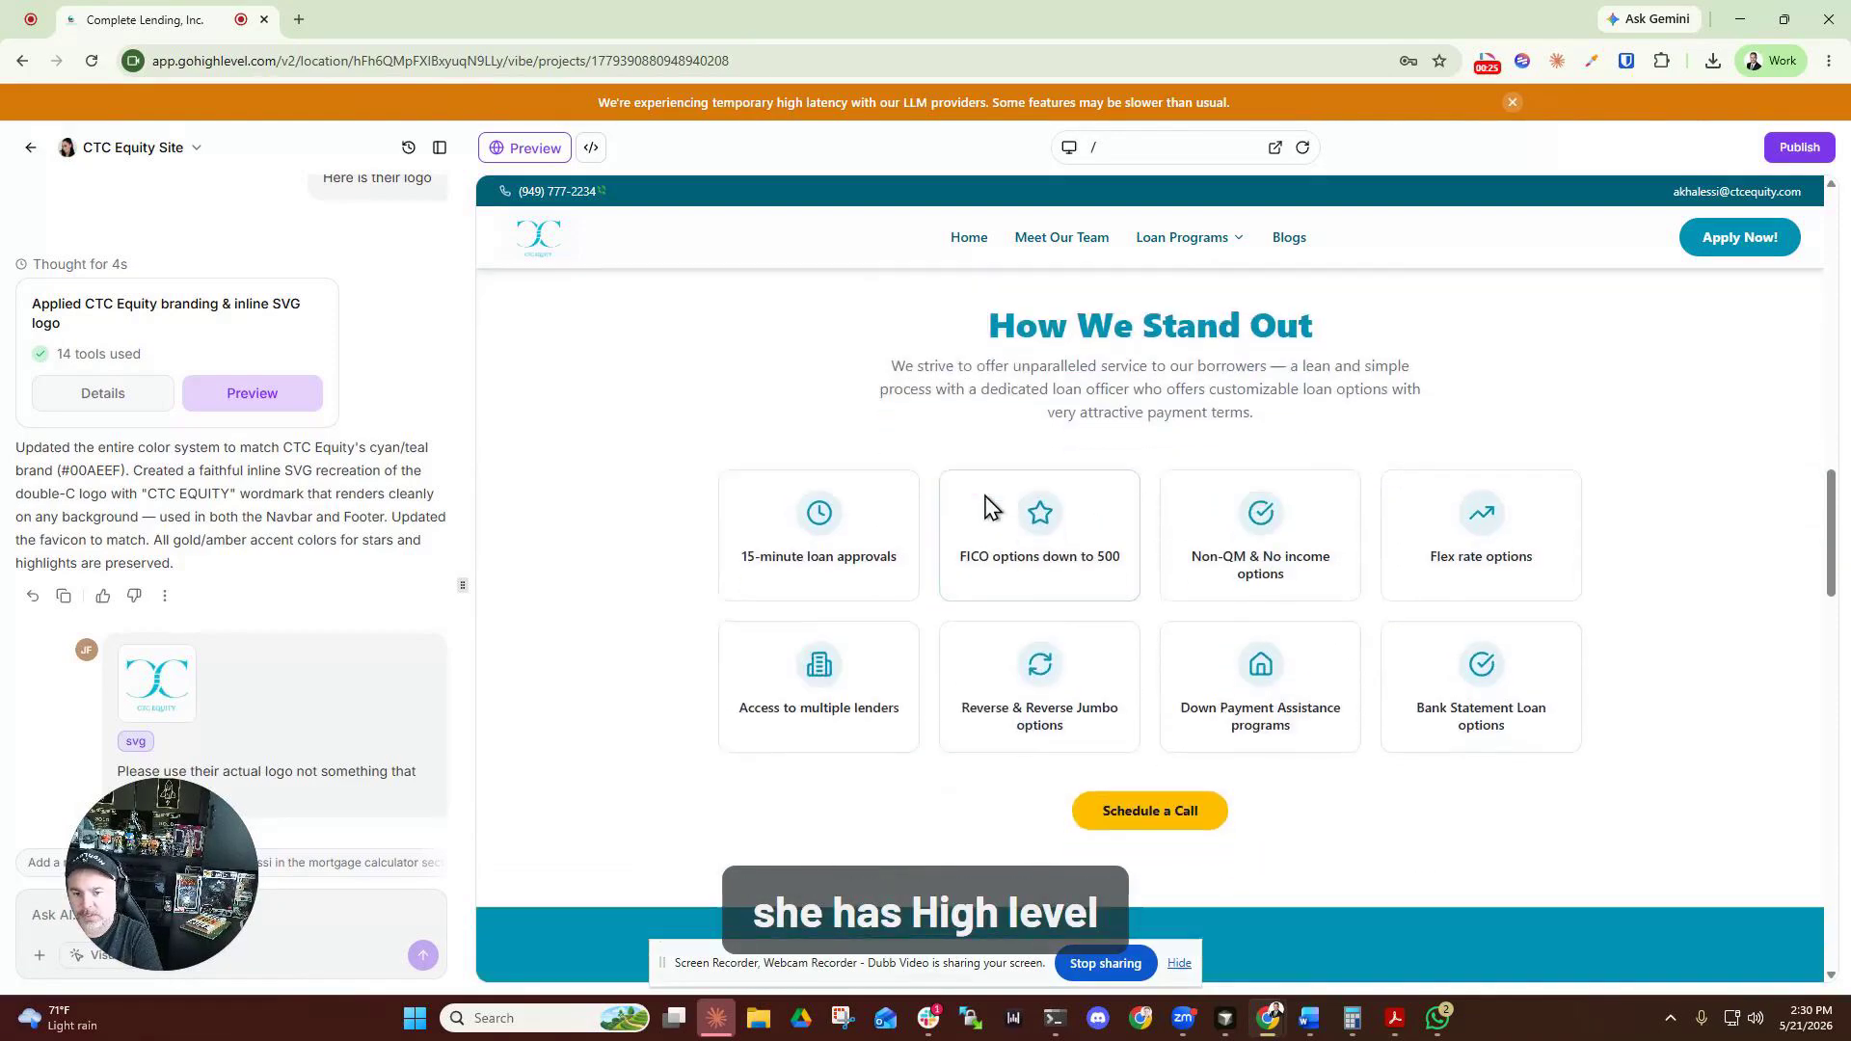
scroll(985, 503, "down", 6)
scroll(667, 634, "up", 1)
scroll(662, 627, "up", 1)
Read through the chat history from the opening website project prompt to the message supplying the logo.
scroll(264, 562, "up", 10)
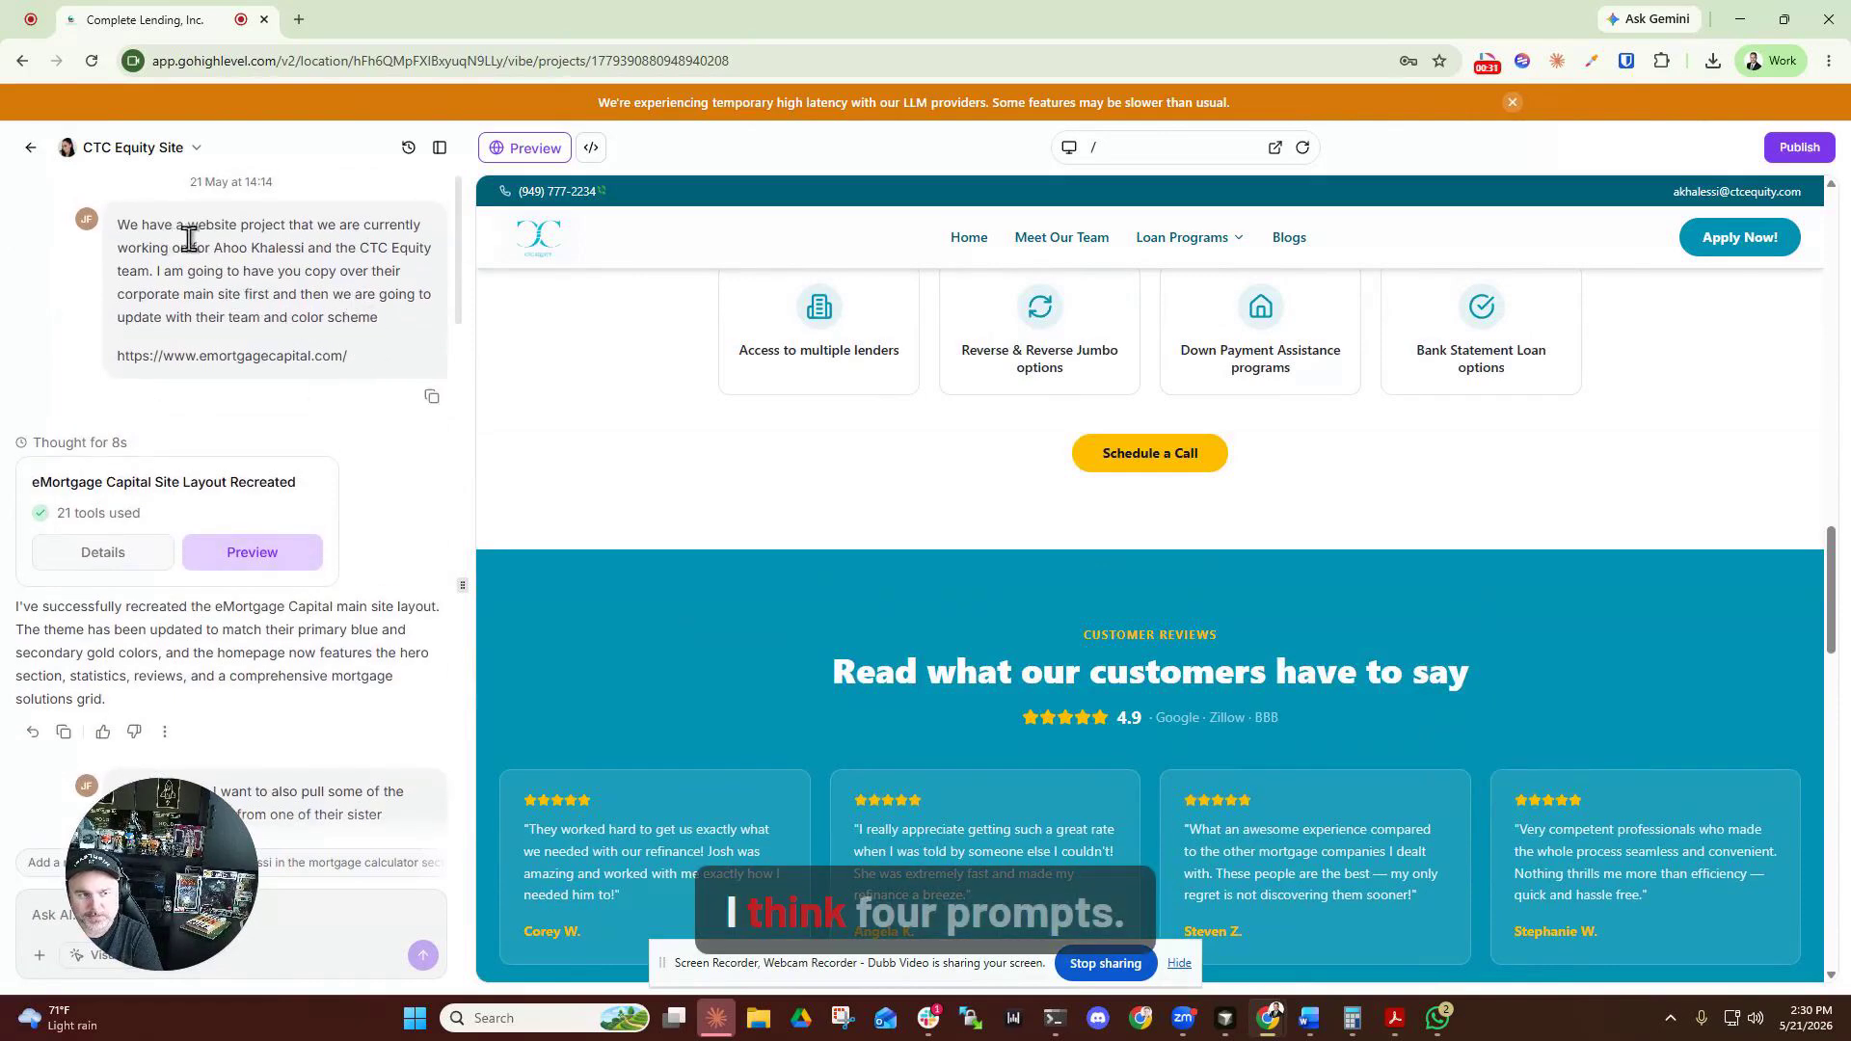
scroll(345, 349, "down", 2)
scroll(351, 318, "up", 2)
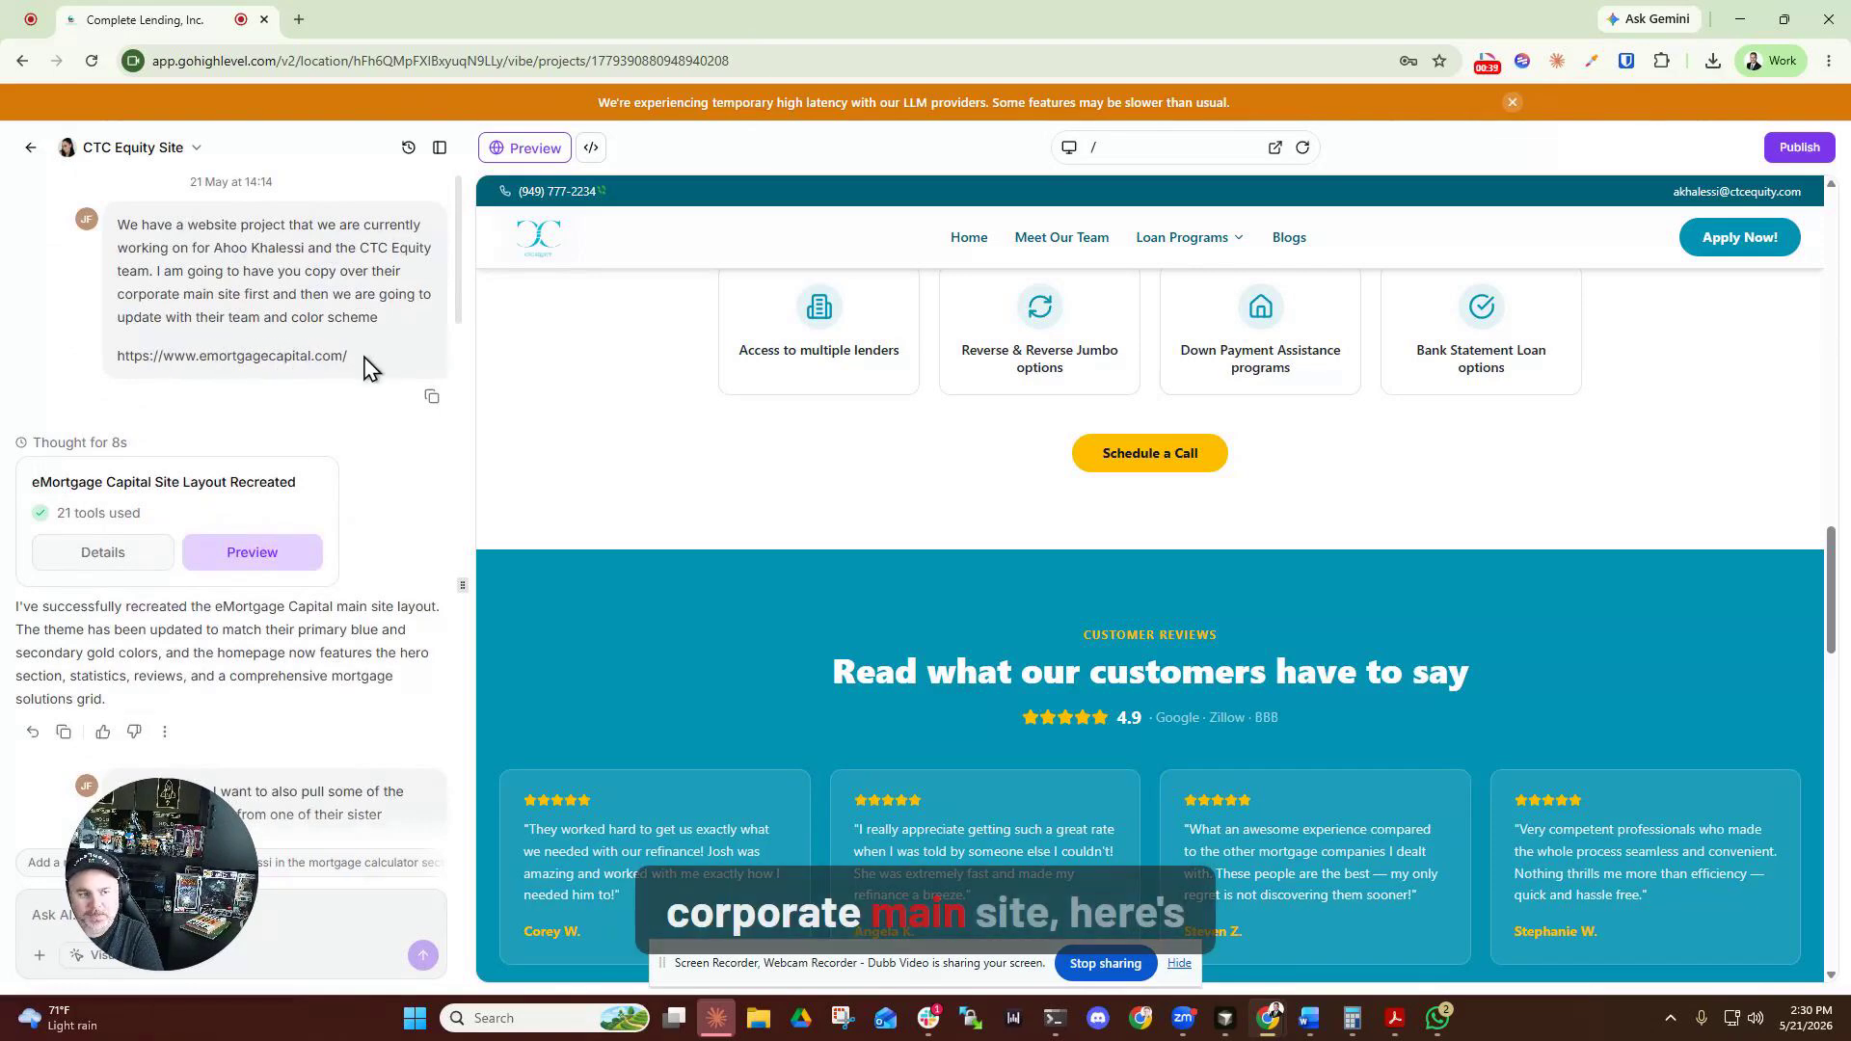
scroll(367, 364, "down", 4)
scroll(322, 597, "down", 3)
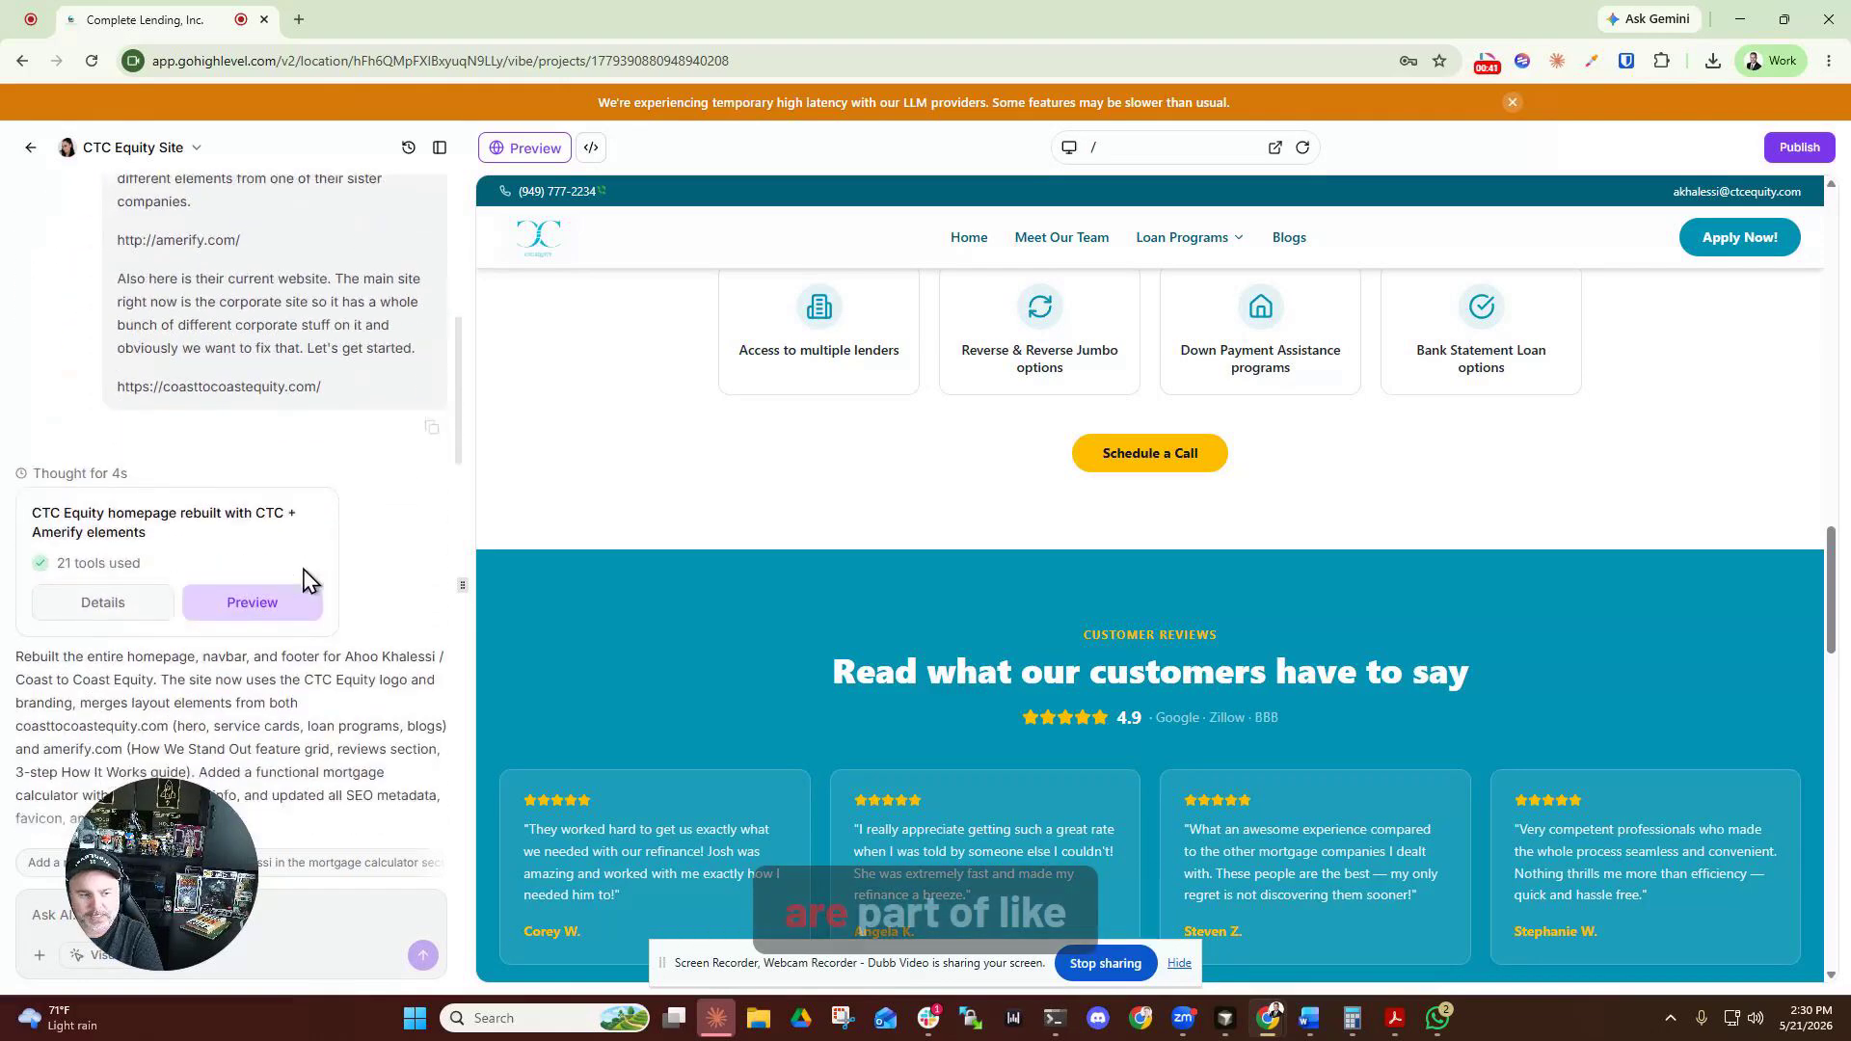
scroll(260, 318, "down", 2)
scroll(231, 366, "up", 2)
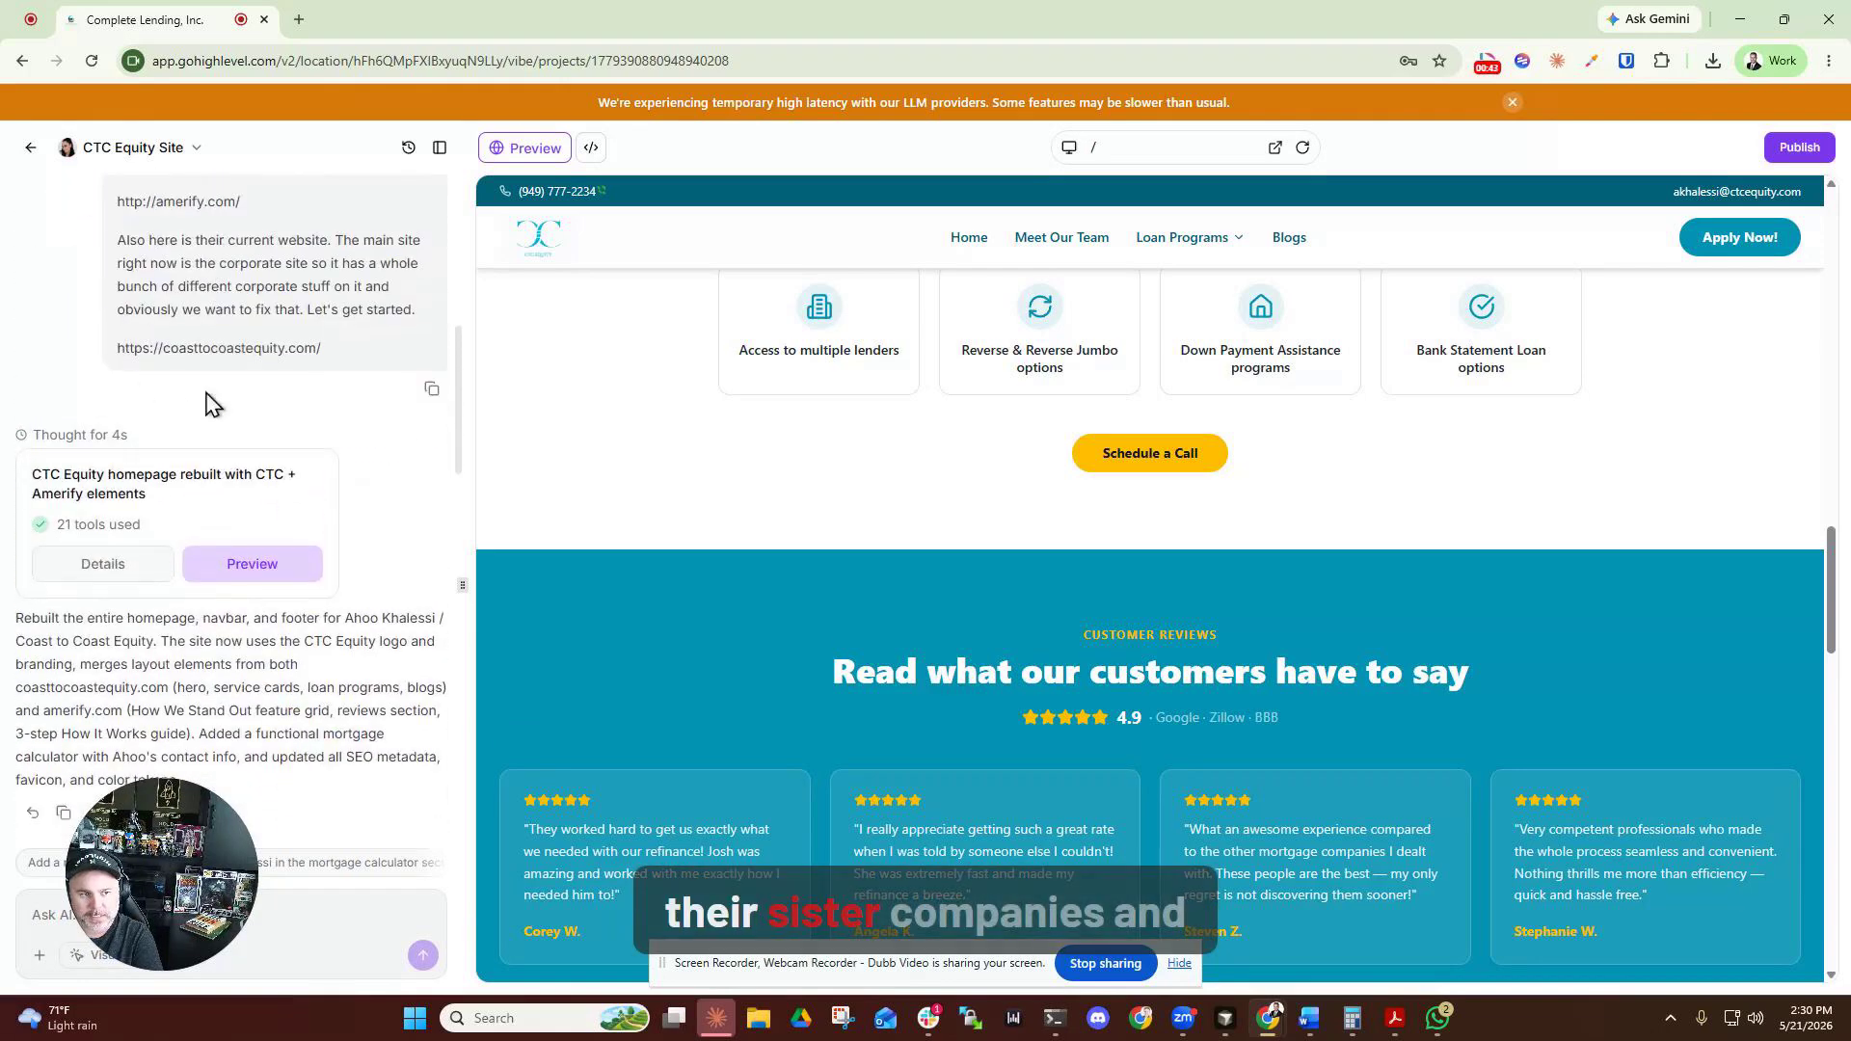
scroll(240, 350, "down", 1)
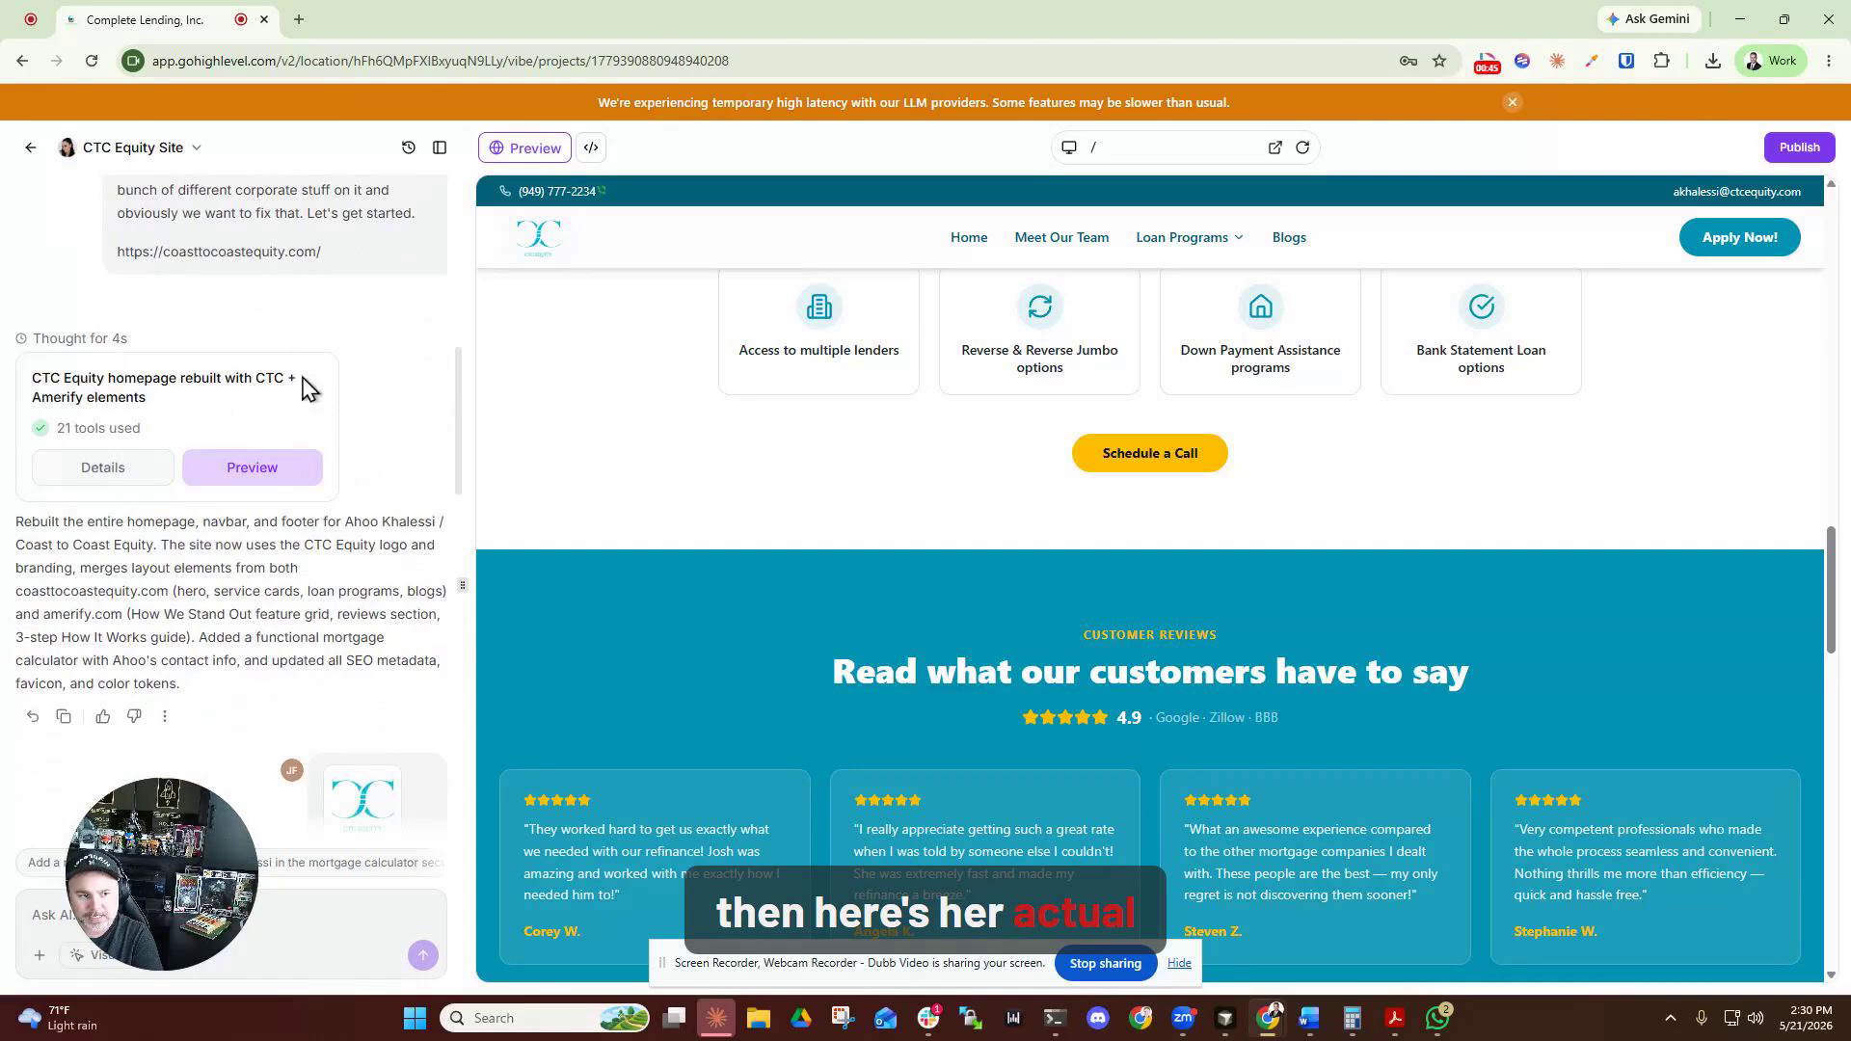
scroll(289, 410, "down", 5)
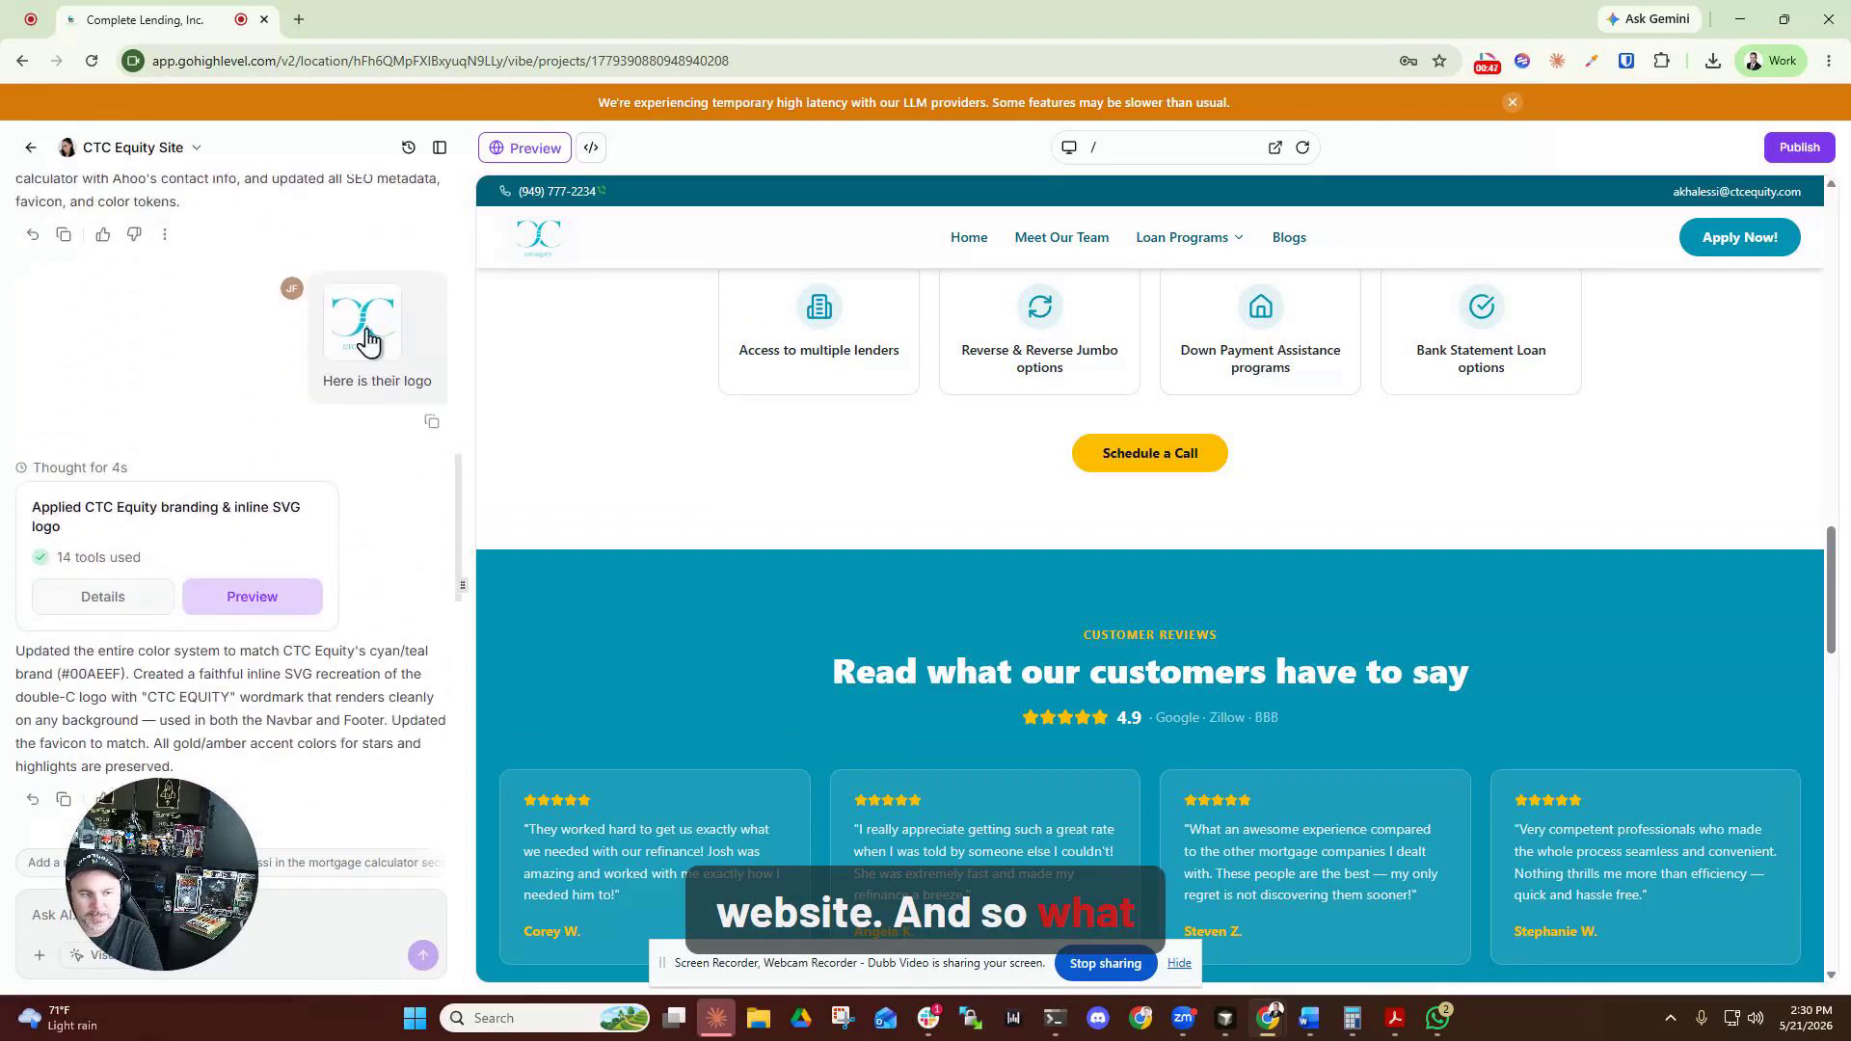
Compare the rebuilt homepage with the existing coasttocoastequity.com homepage and return to the CTC Equity Site project.
scroll(826, 463, "up", 15)
scroll(858, 535, "up", 2)
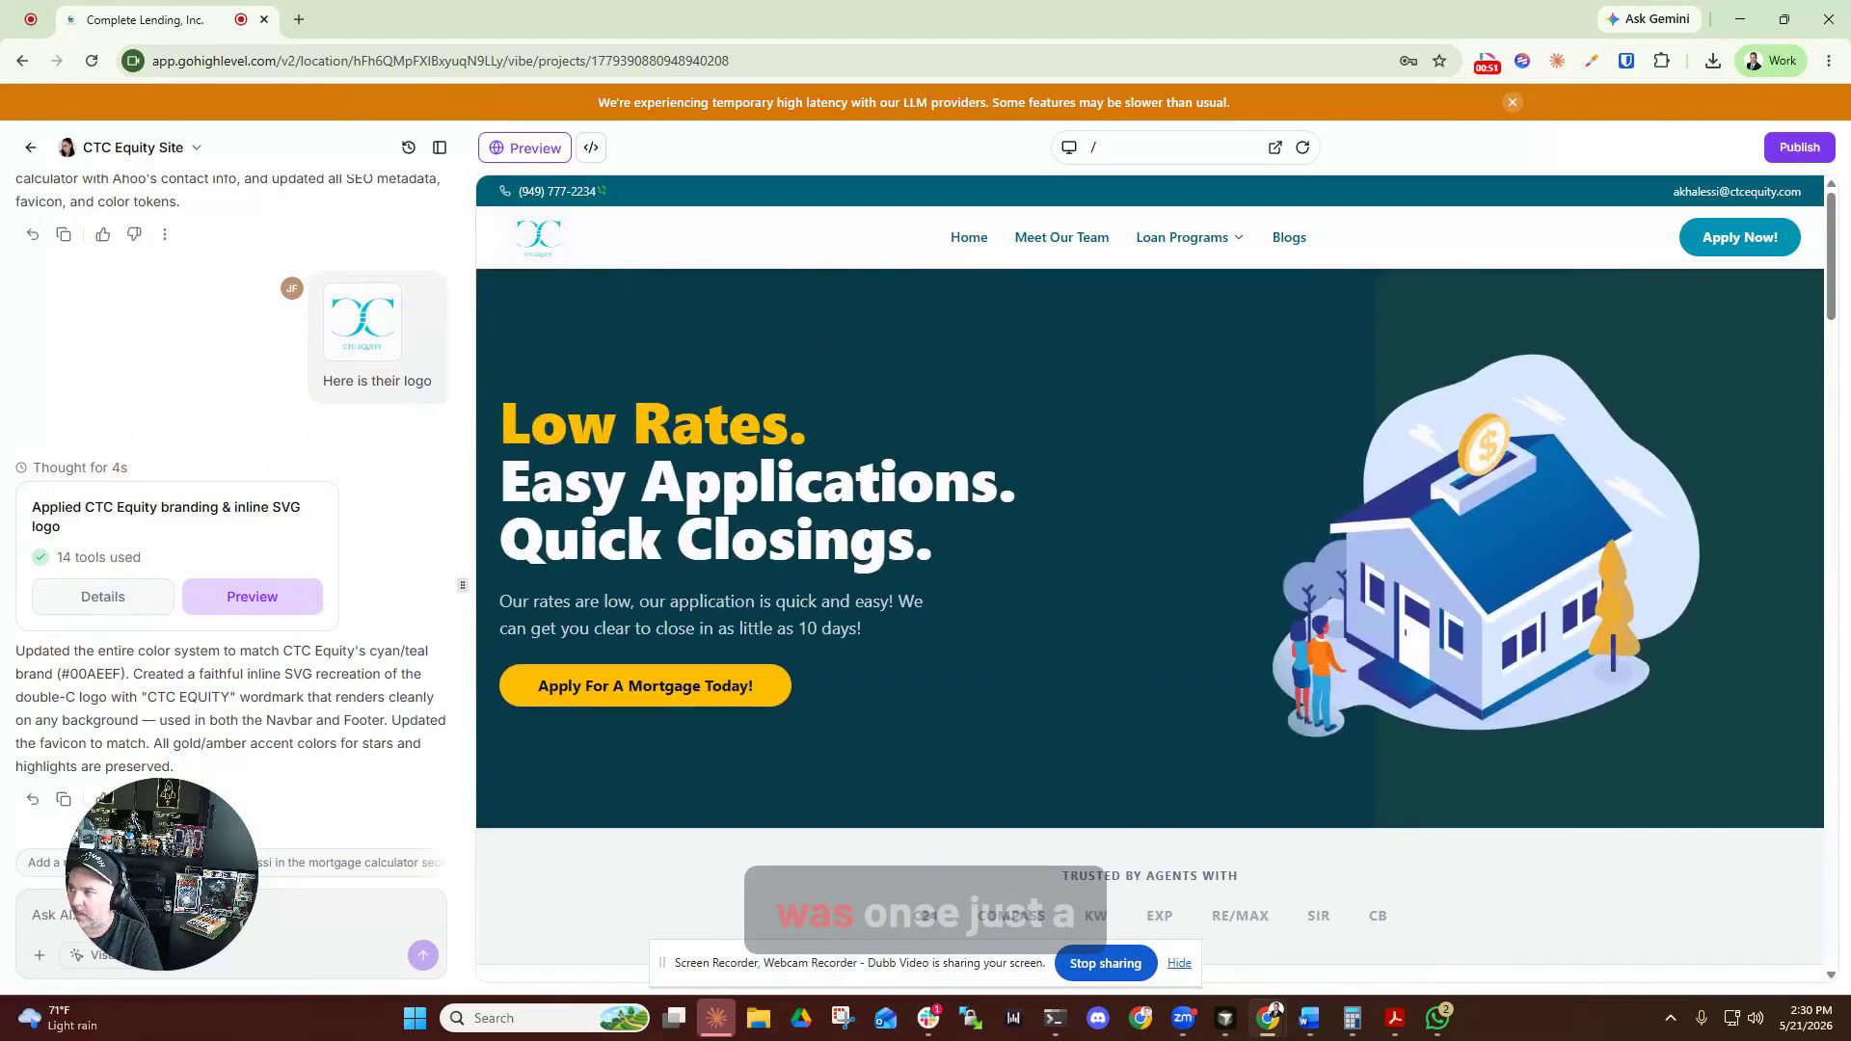
left_click_drag(726, 8, 725, 21)
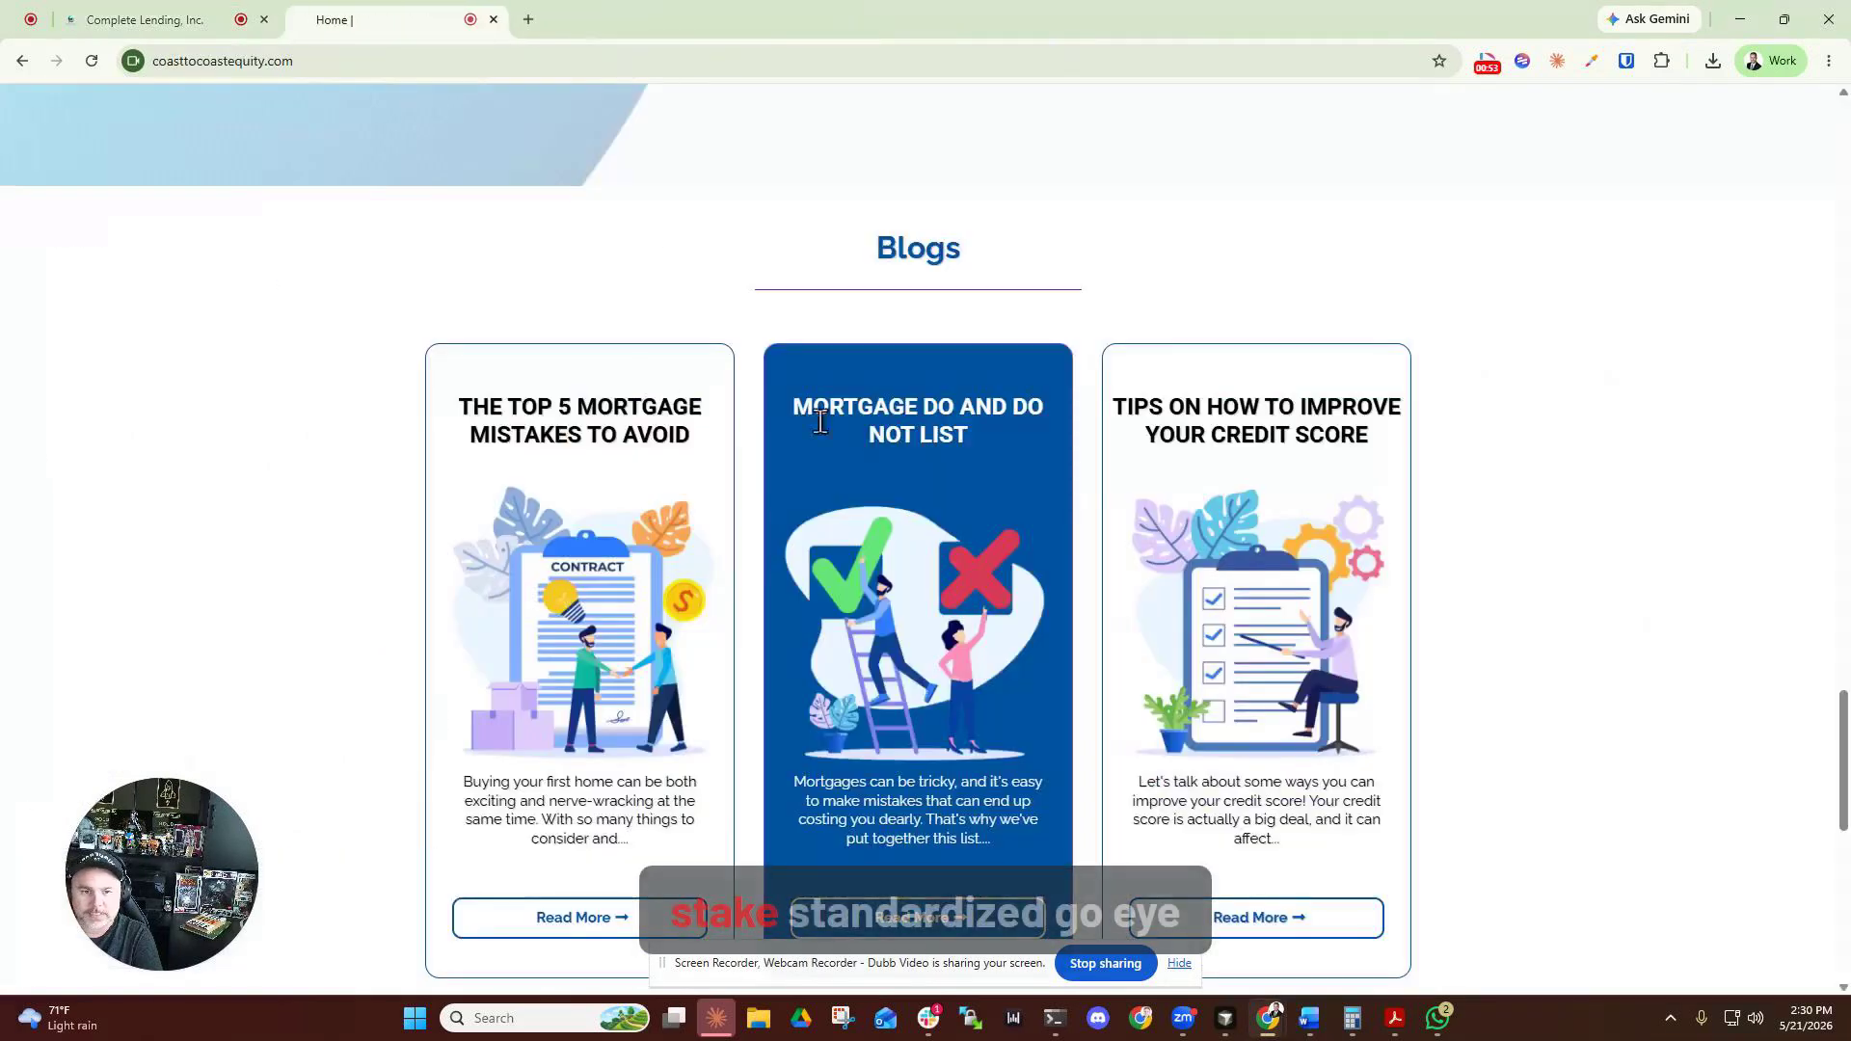
scroll(1103, 512, "up", 20)
scroll(1156, 505, "up", 15)
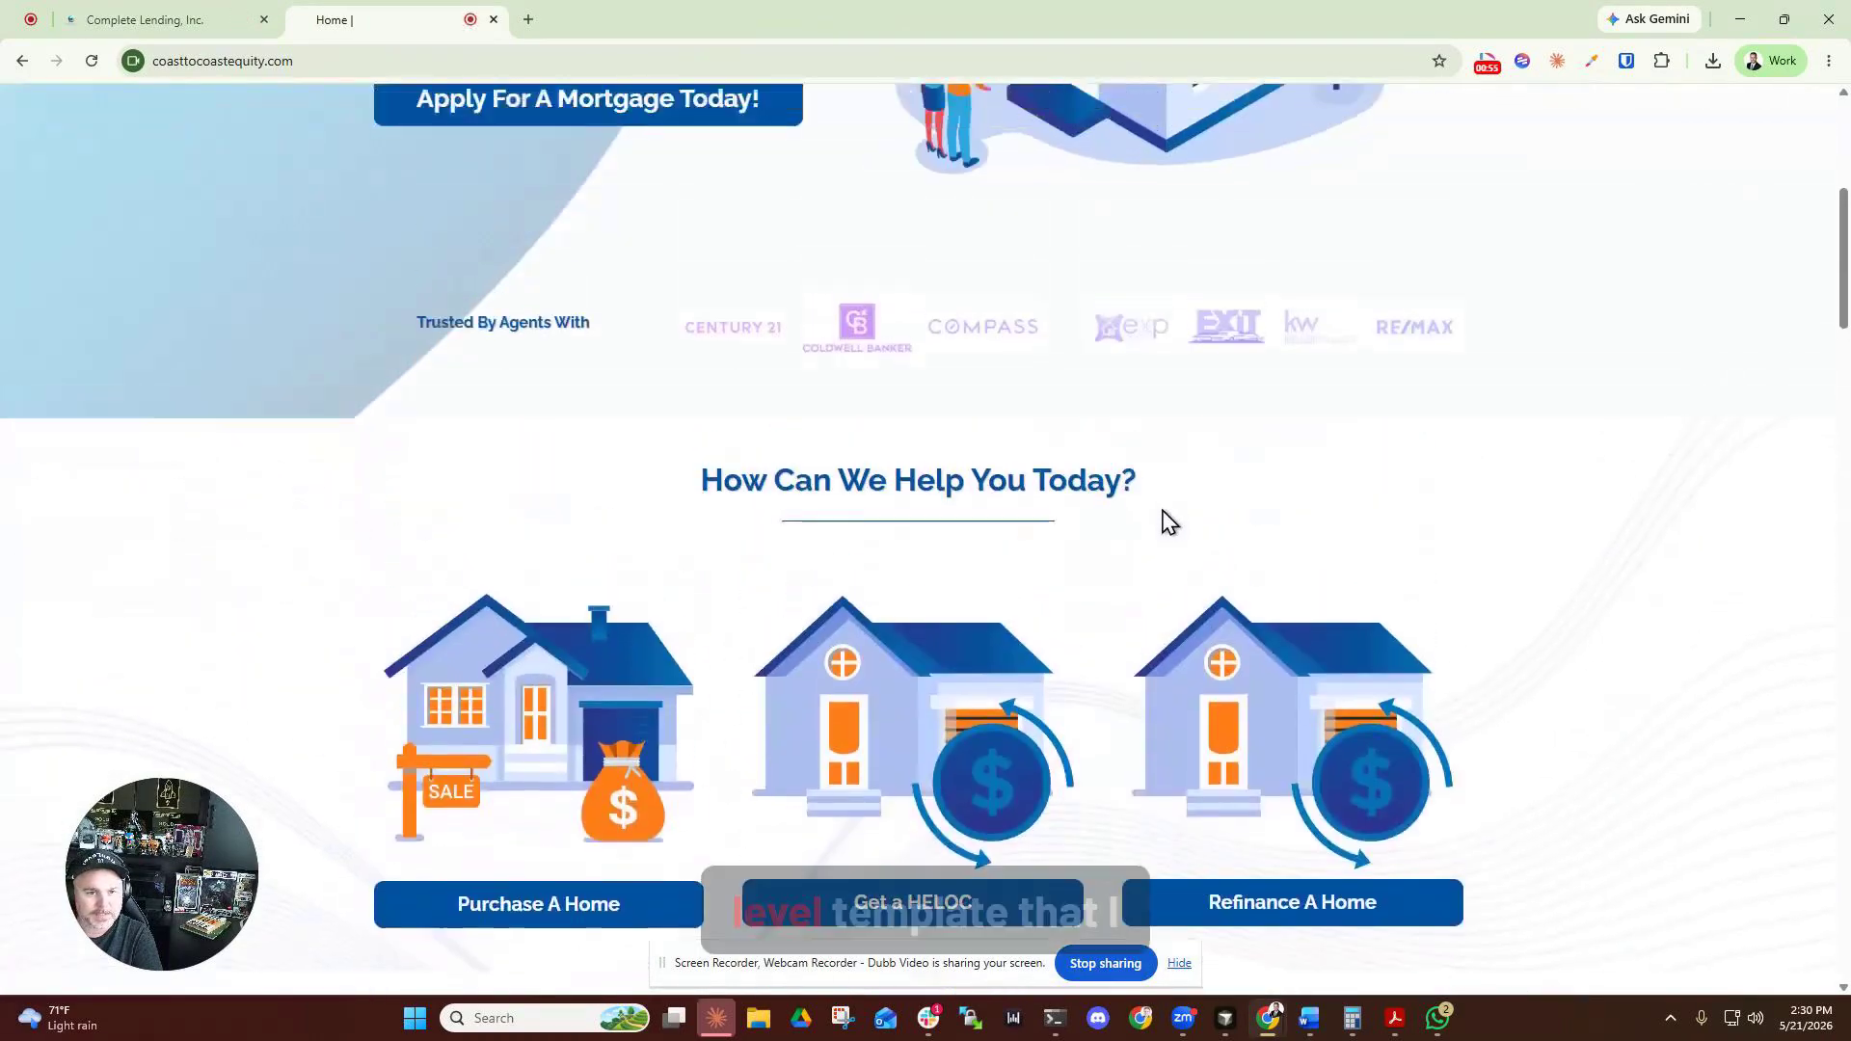
left_click(148, 33)
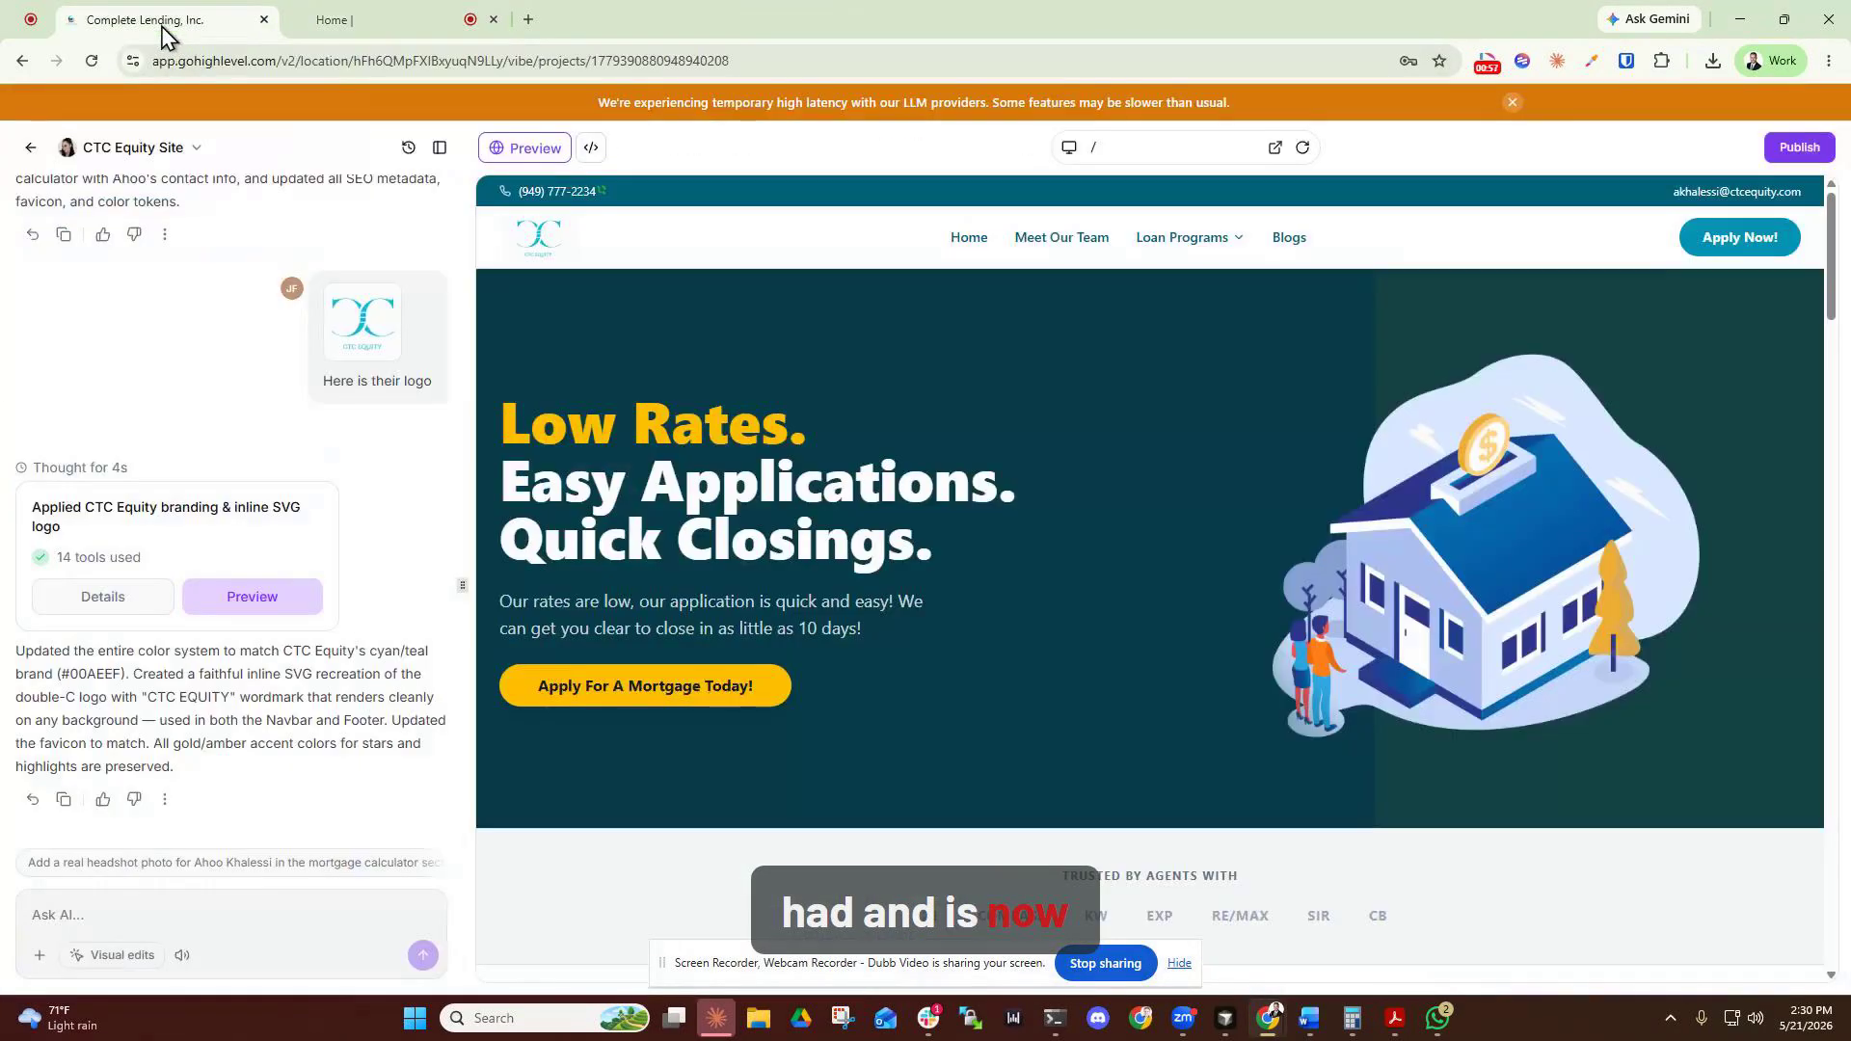
left_click_drag(353, 15, 675, 0)
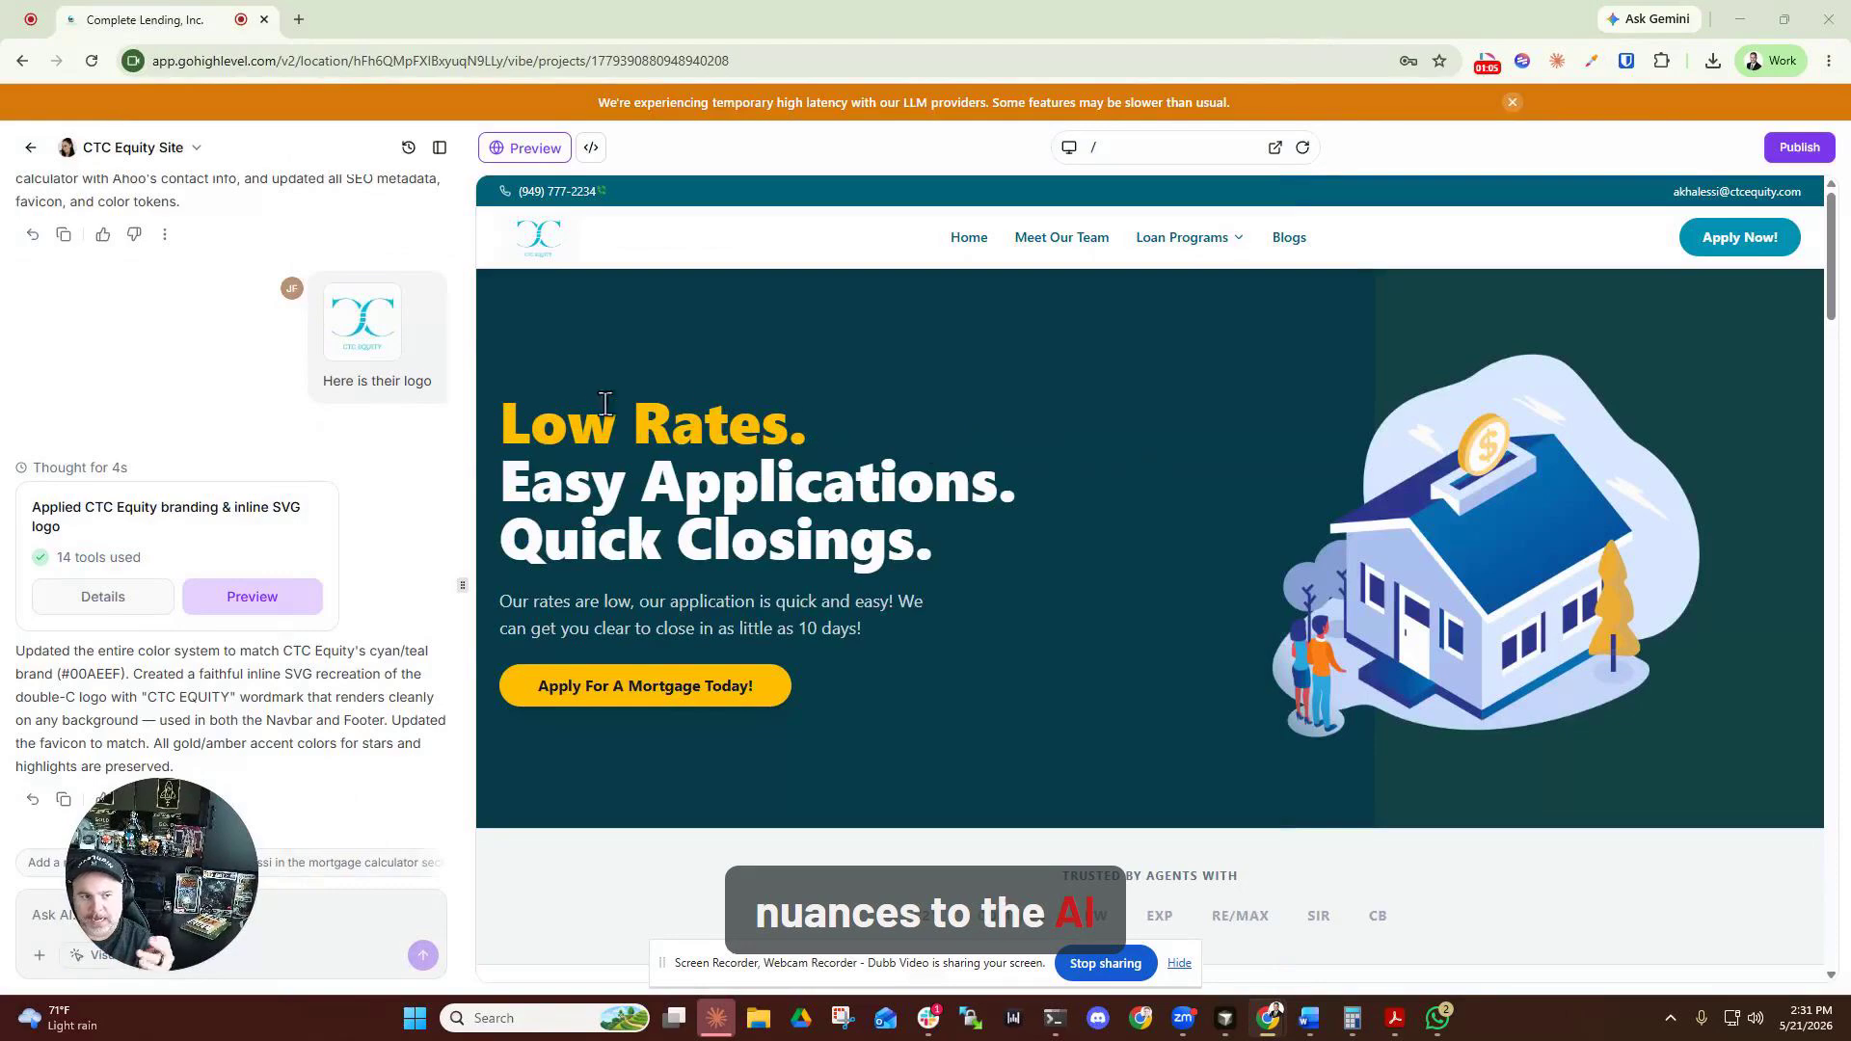
Check the rebuilt homepage in both the desktop and mobile preview layouts, ending in the desktop layout at the page's top.
scroll(1176, 622, "down", 3)
scroll(1130, 582, "up", 3)
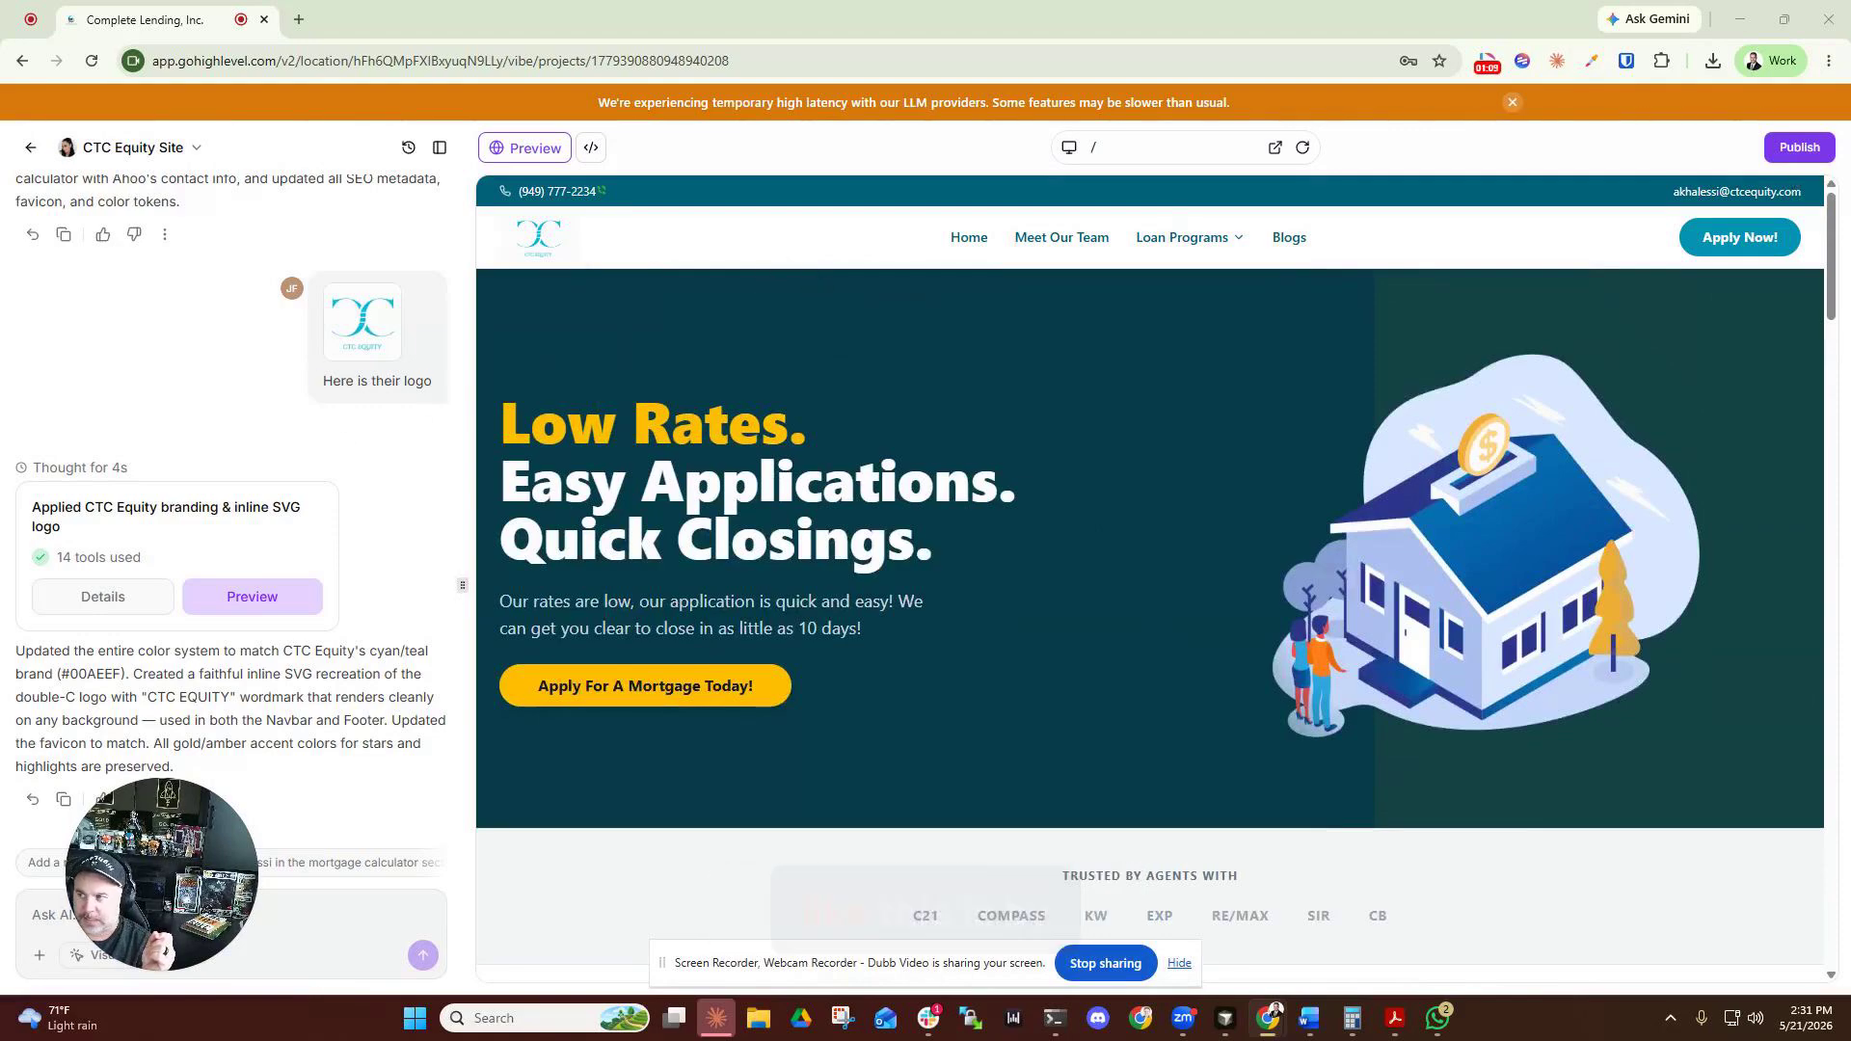
scroll(942, 537, "down", 15)
scroll(993, 499, "up", 5)
left_click(1068, 148)
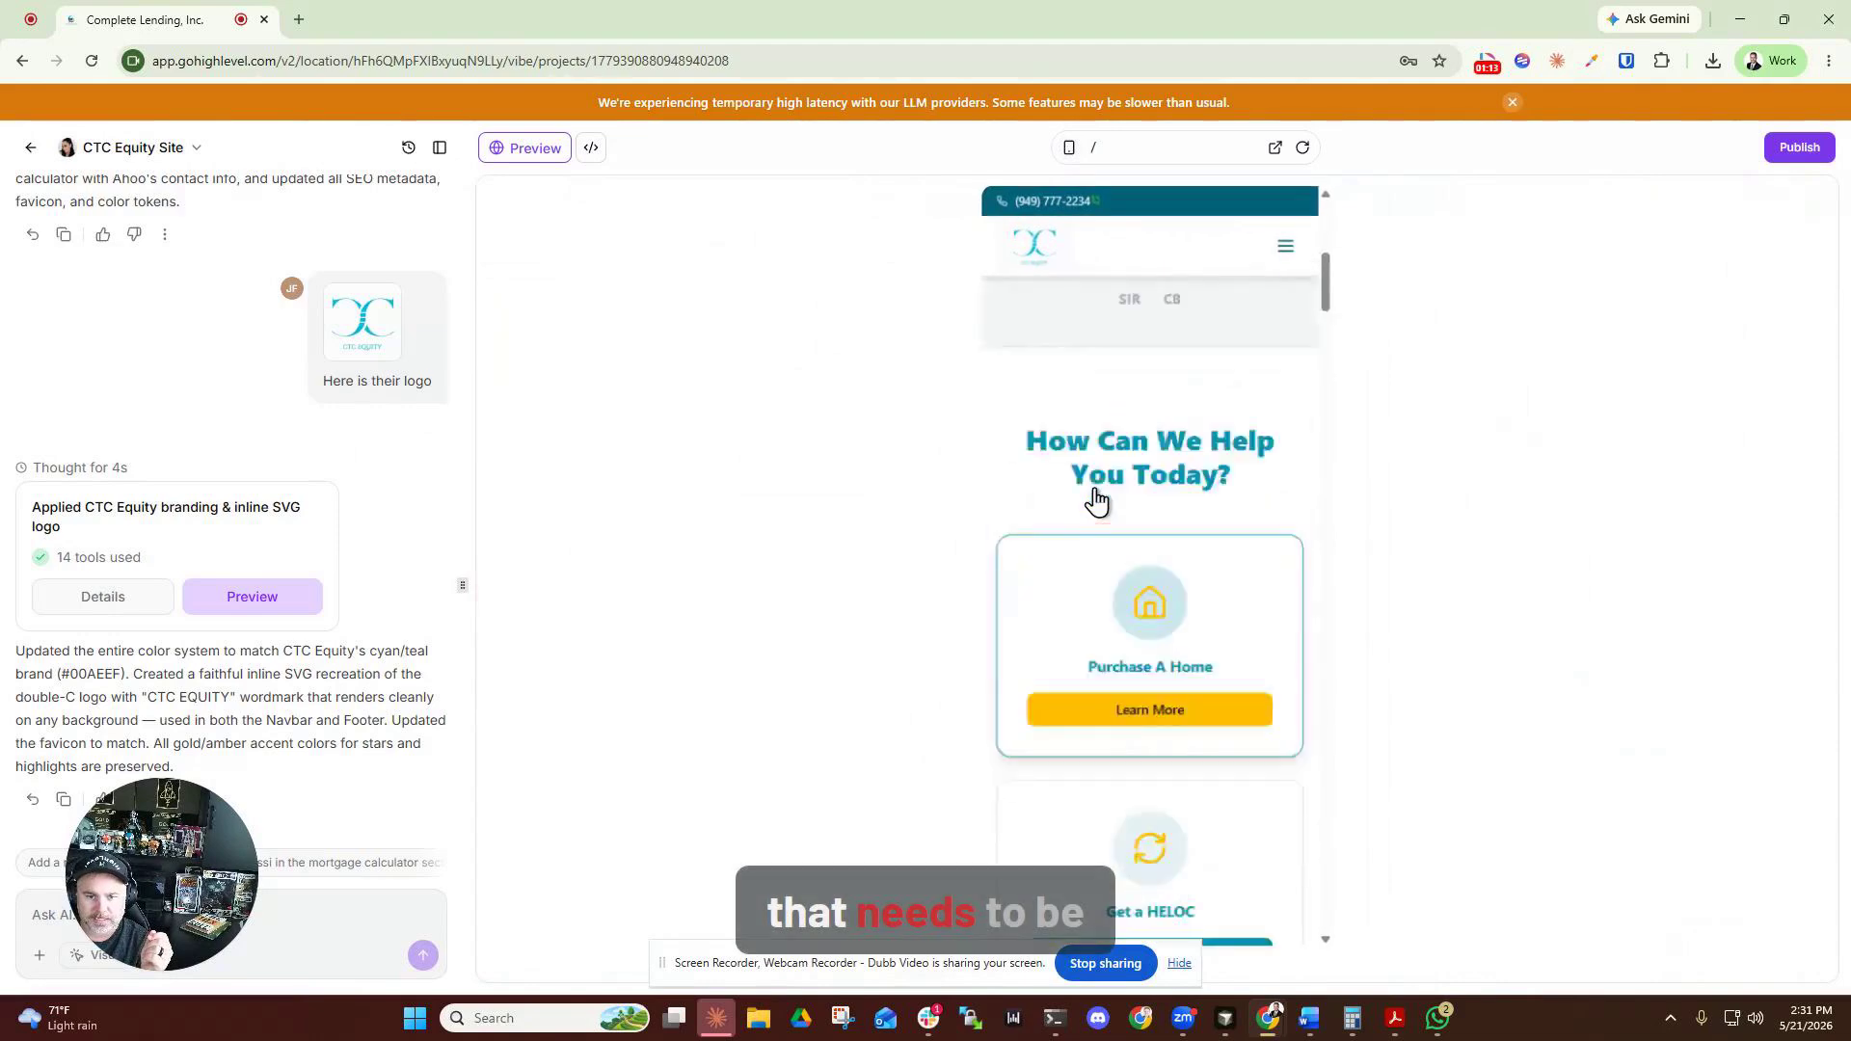
scroll(1099, 500, "up", 7)
scroll(1130, 386, "down", 6)
scroll(1125, 445, "down", 6)
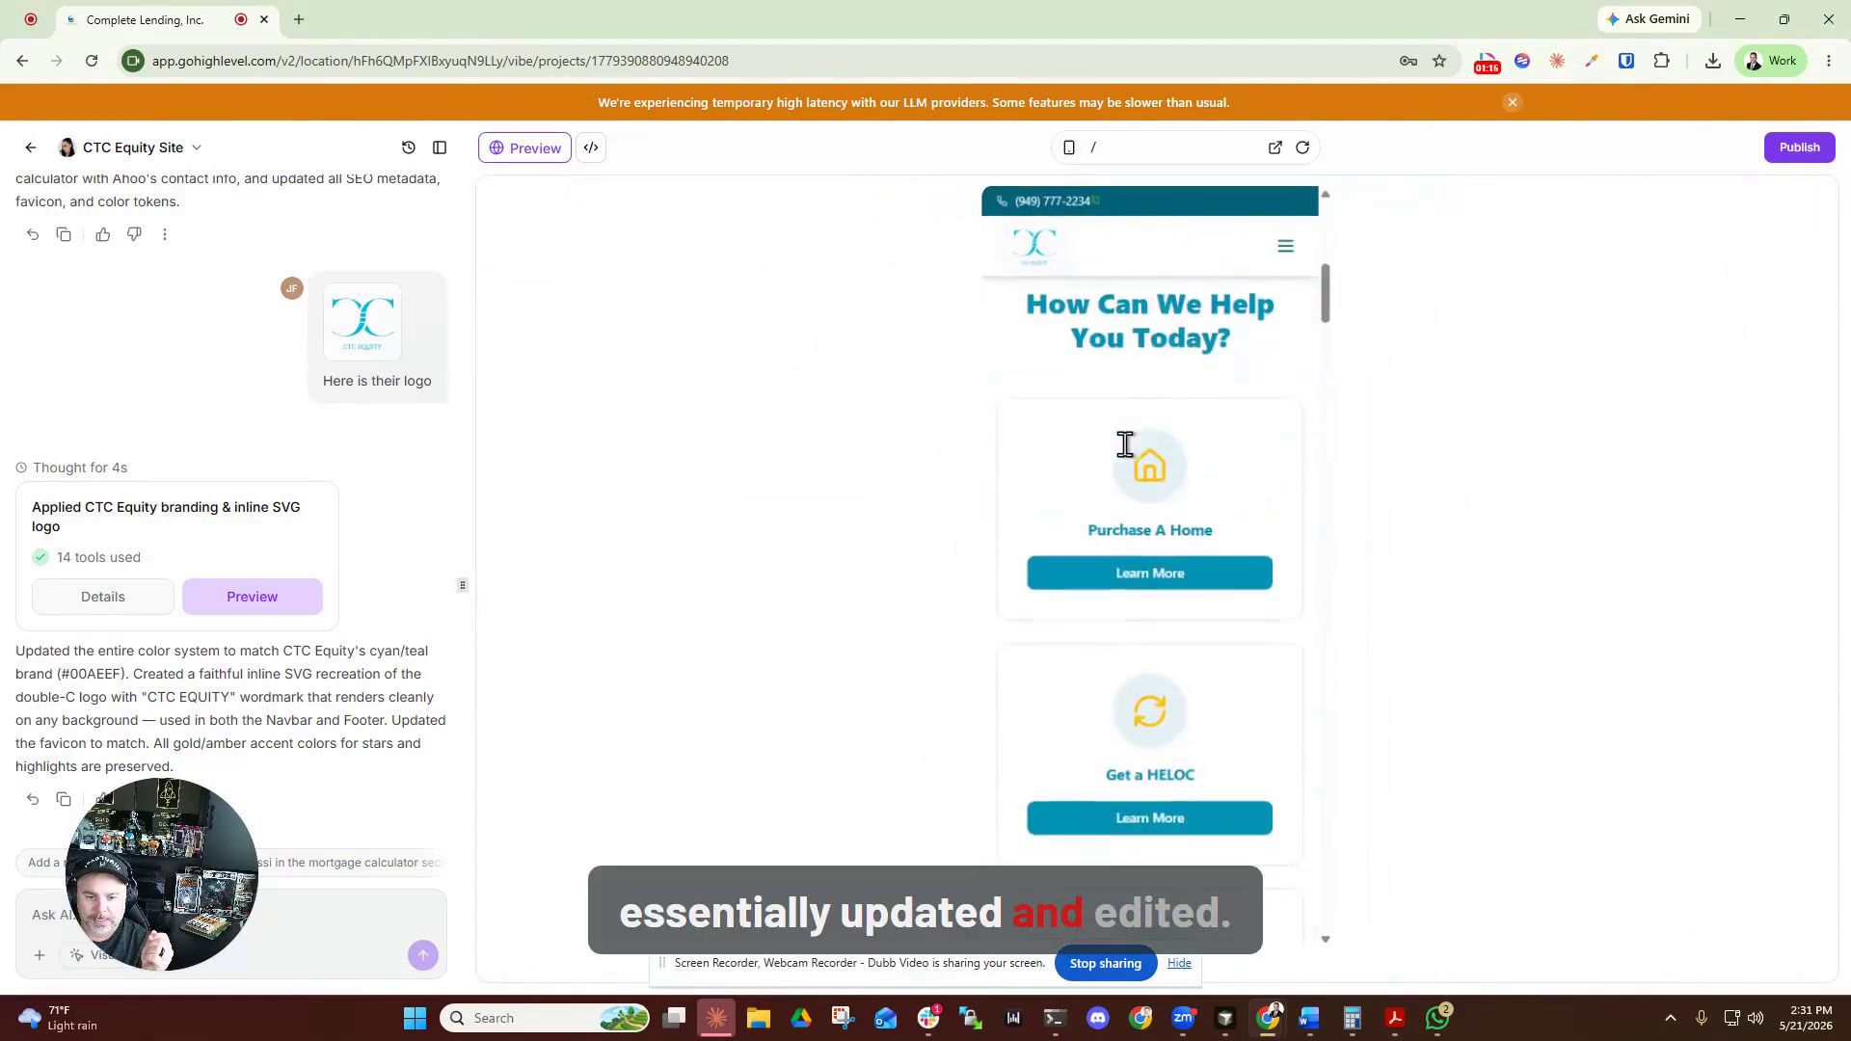
left_click(1068, 149)
scroll(1028, 620, "up", 10)
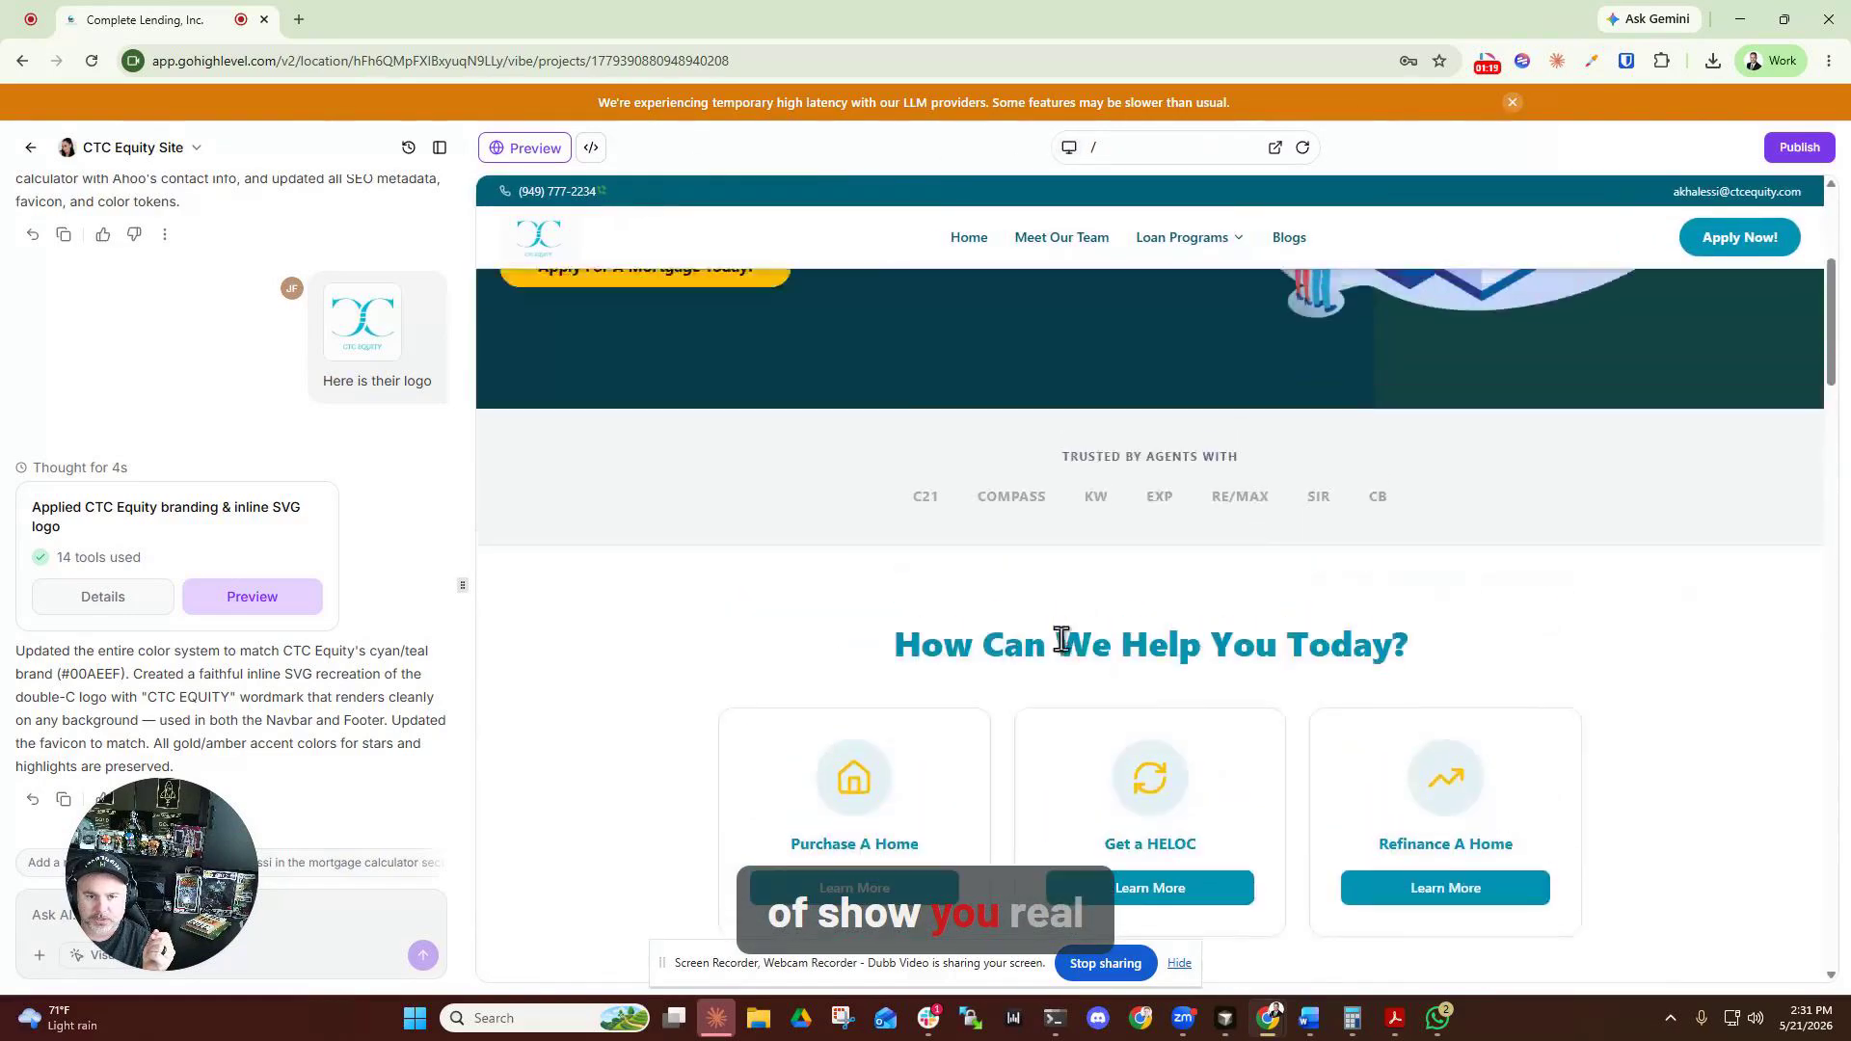
scroll(1061, 639, "up", 4)
Review the first two prompts in the chat history and the upper part of the homepage preview.
scroll(366, 533, "up", 10)
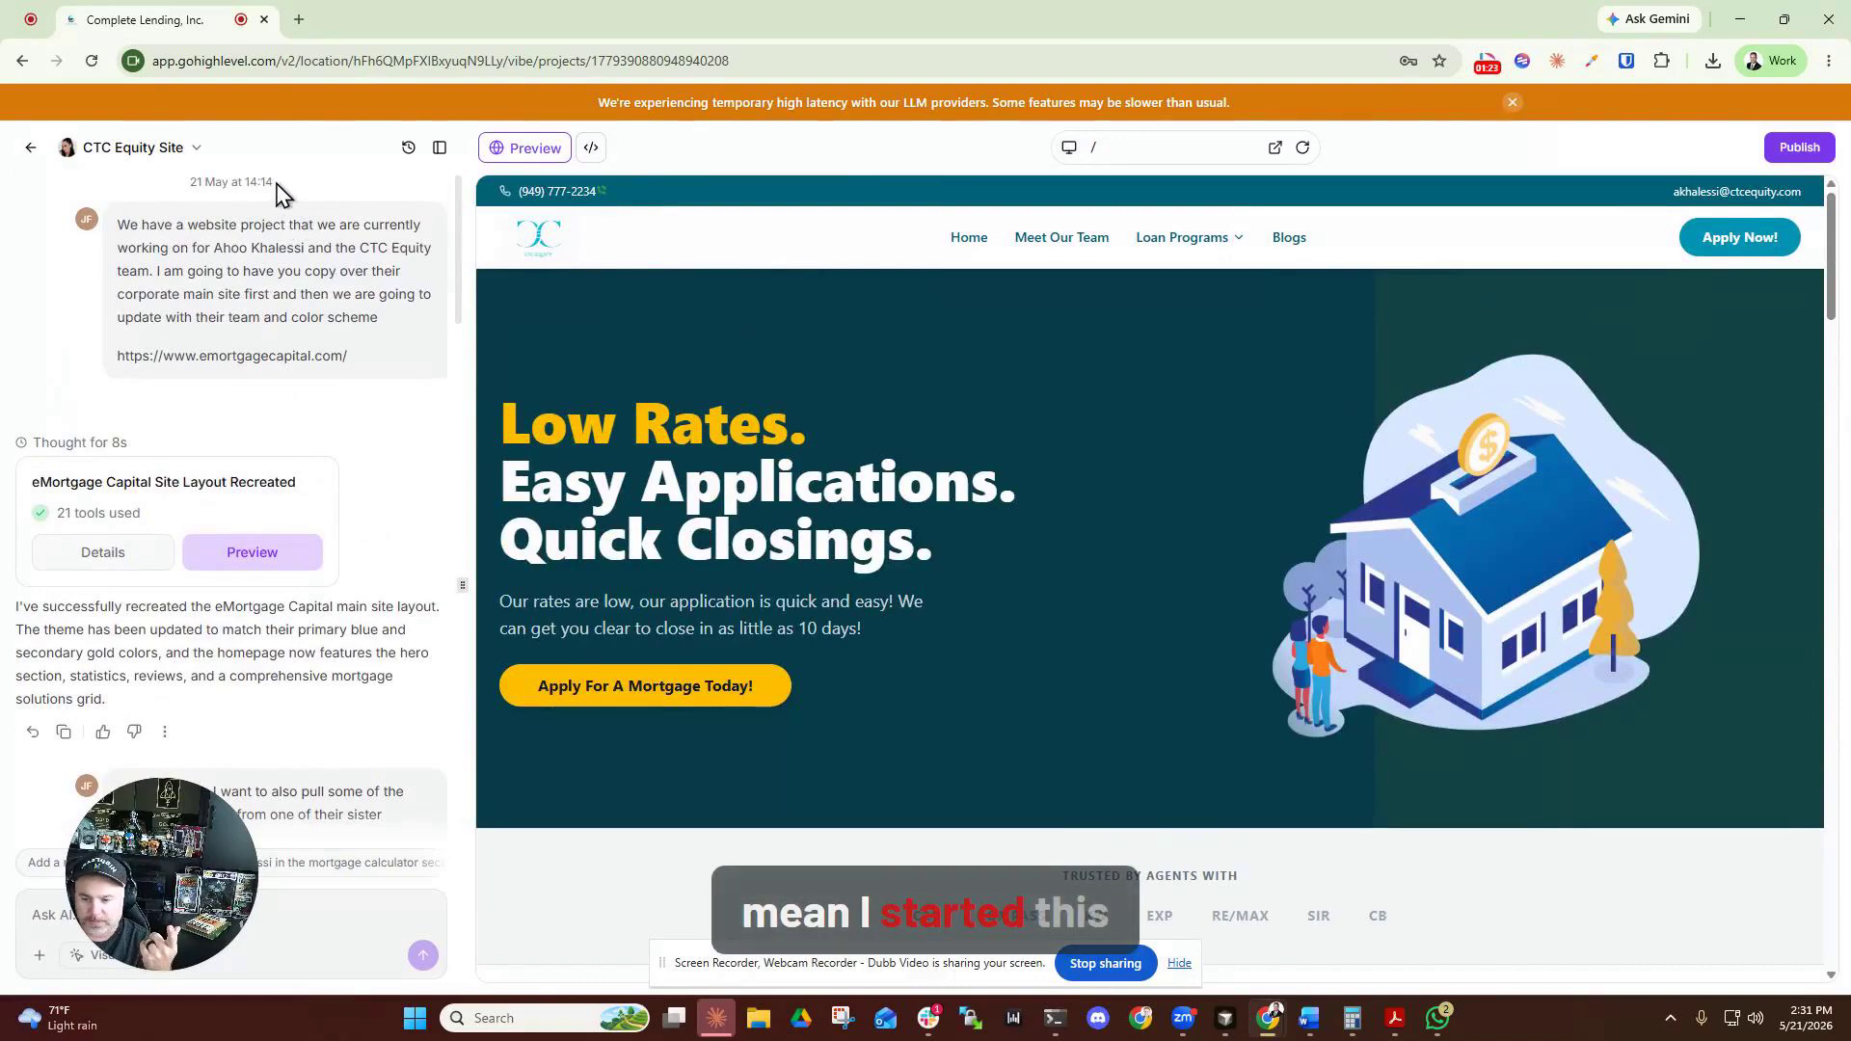
scroll(386, 367, "down", 4)
scroll(992, 524, "down", 4)
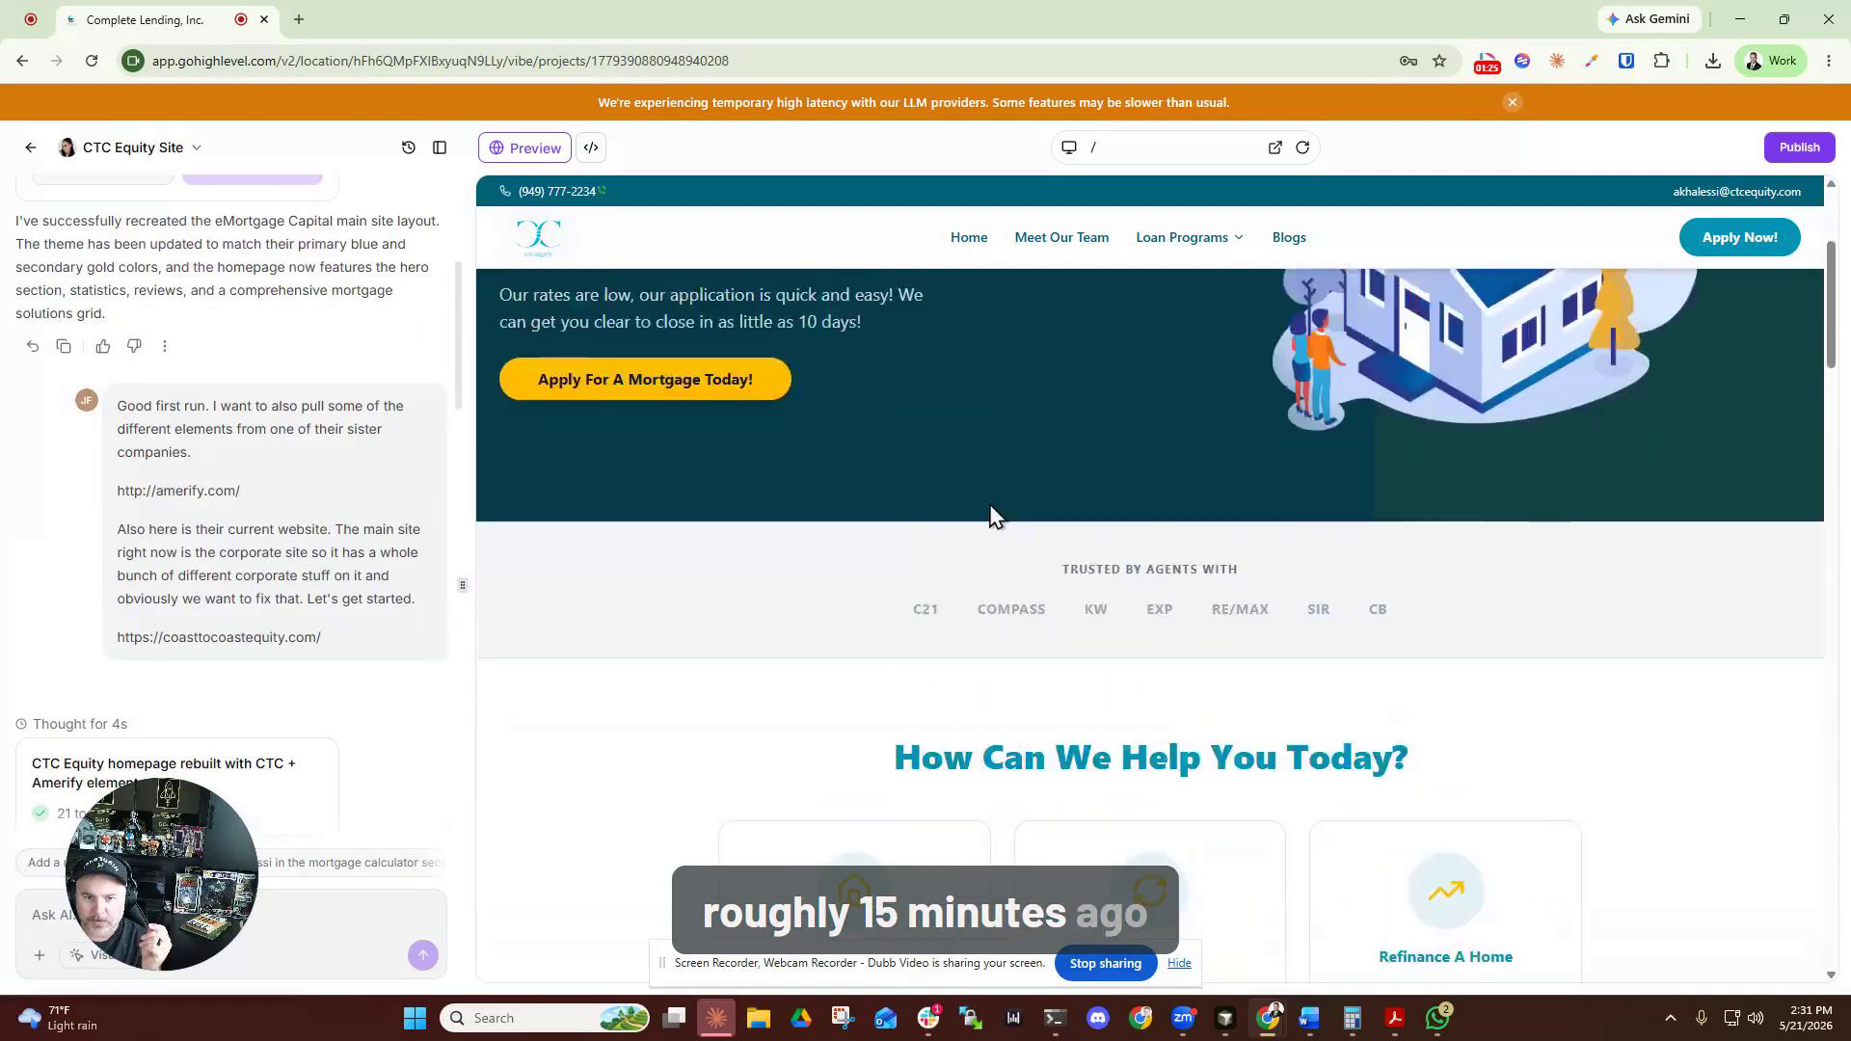
scroll(1097, 193, "up", 4)
Open the /team page in the preview and look through all the team member profiles.
left_click(1129, 154)
left_click(1118, 214)
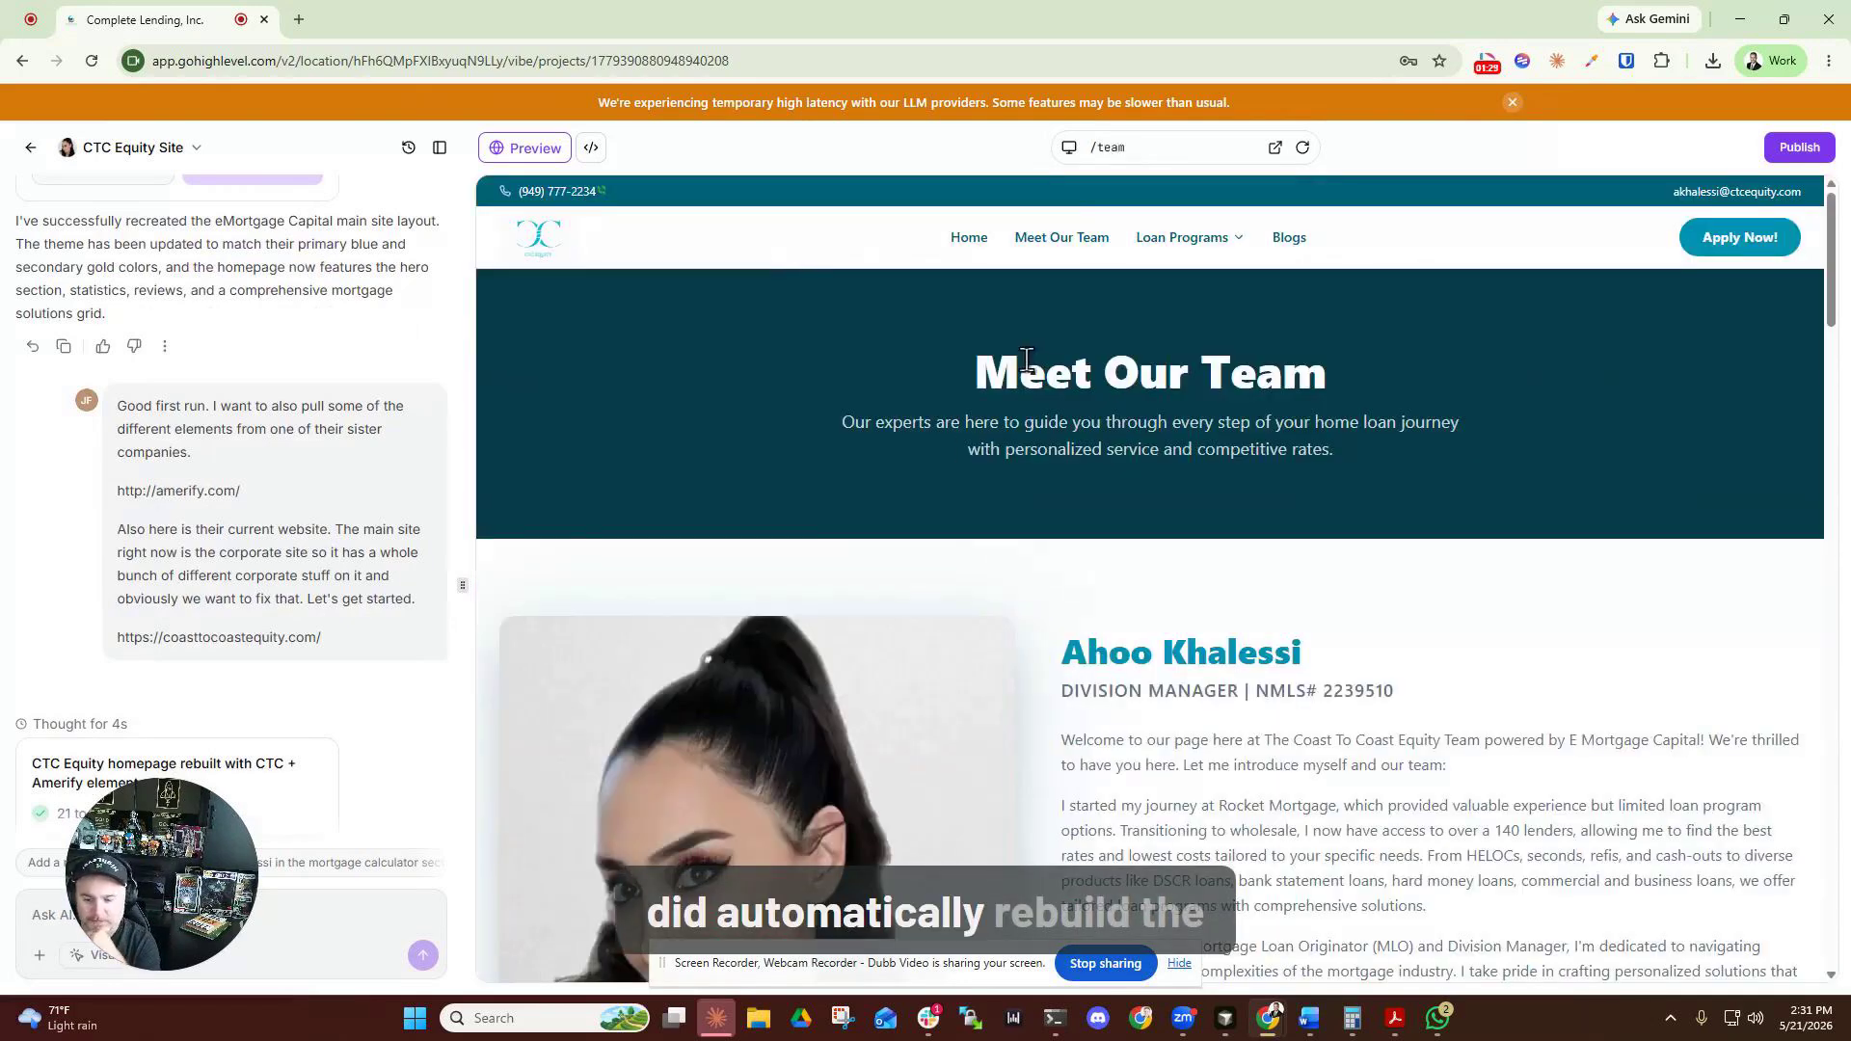
scroll(1028, 400, "down", 3)
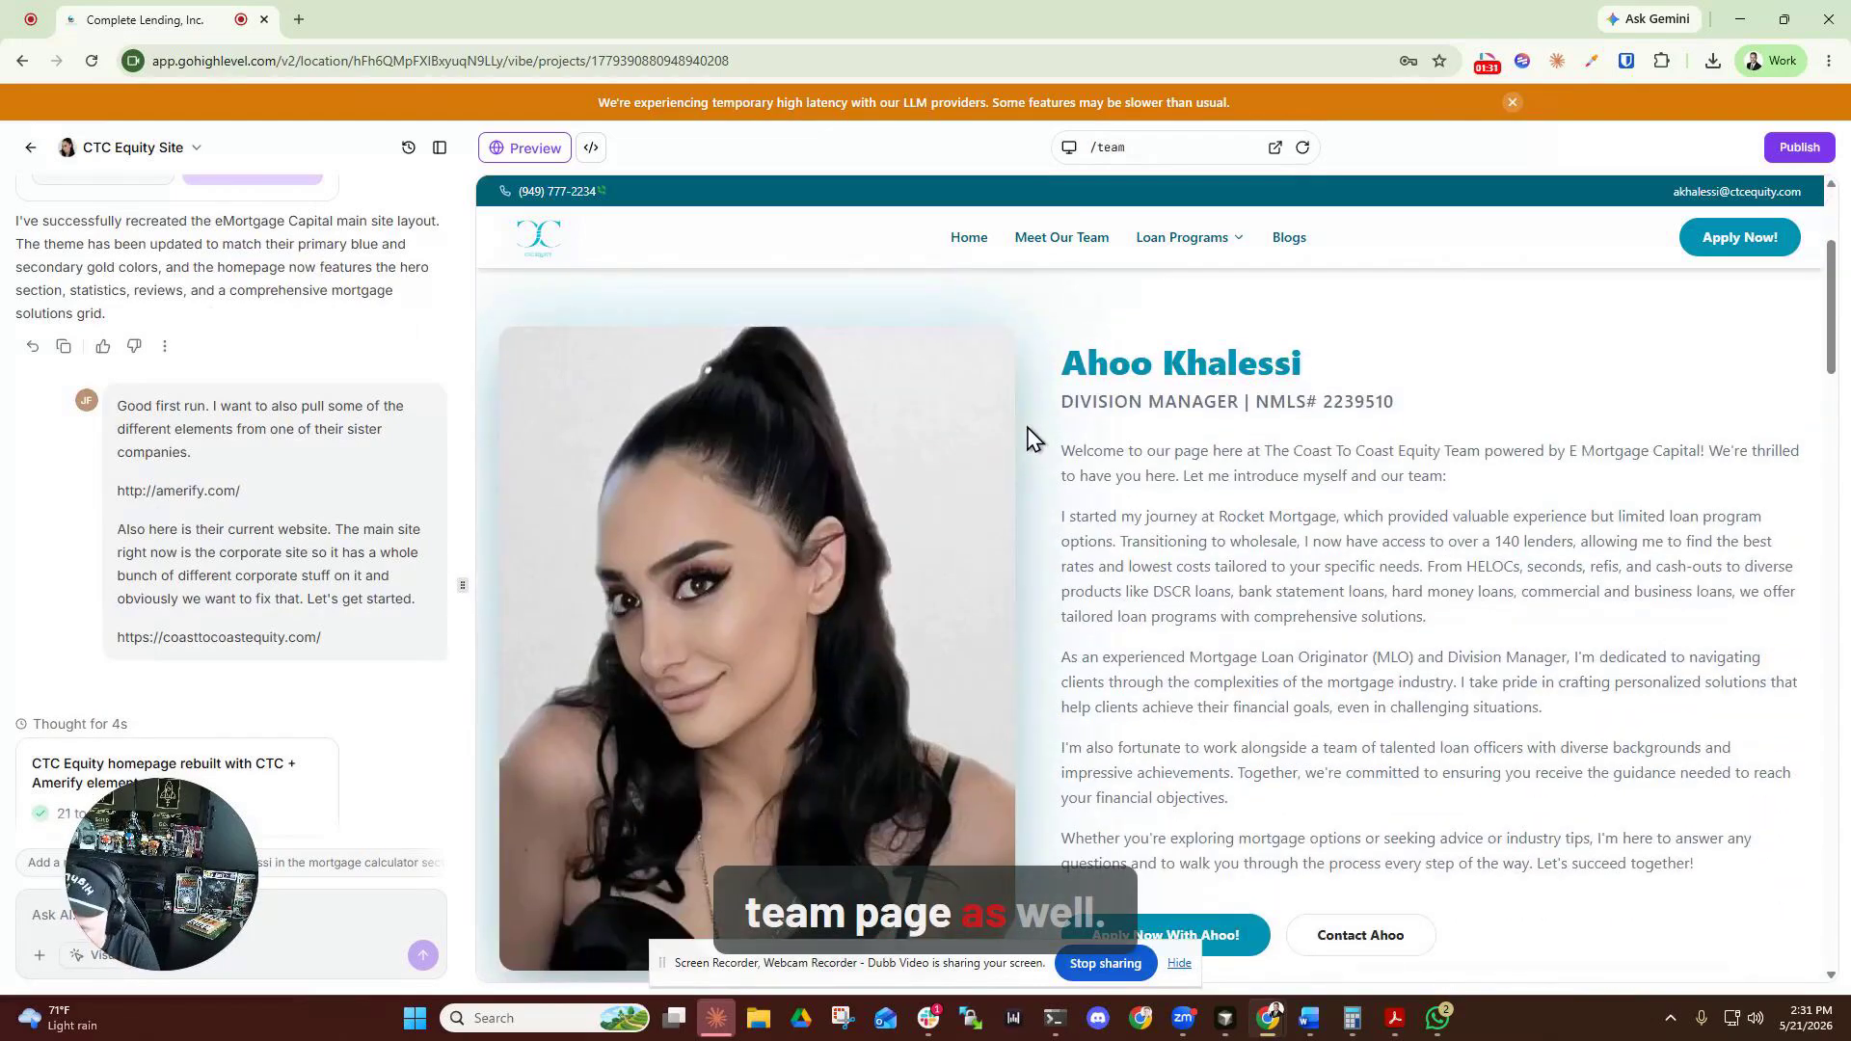
scroll(1027, 435, "down", 8)
scroll(1017, 401, "down", 3)
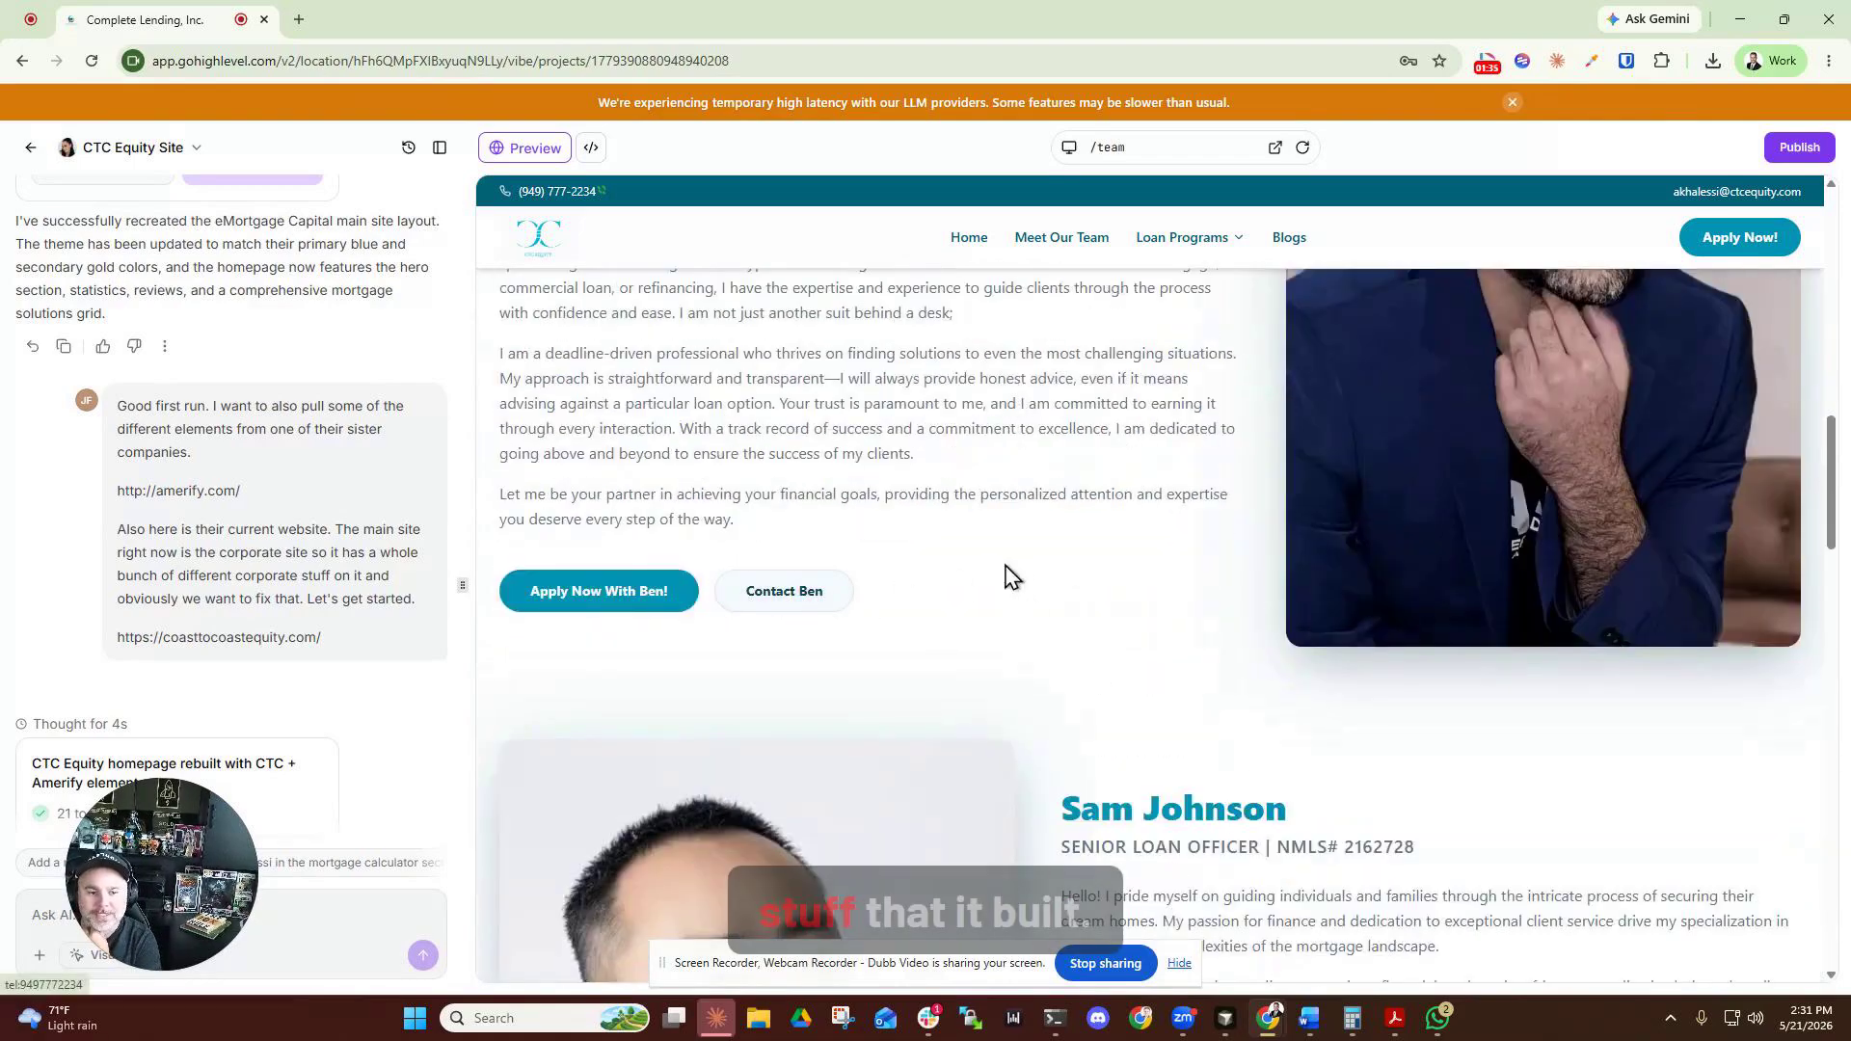
scroll(1127, 604, "down", 10)
scroll(1147, 602, "down", 4)
scroll(1232, 706, "up", 7)
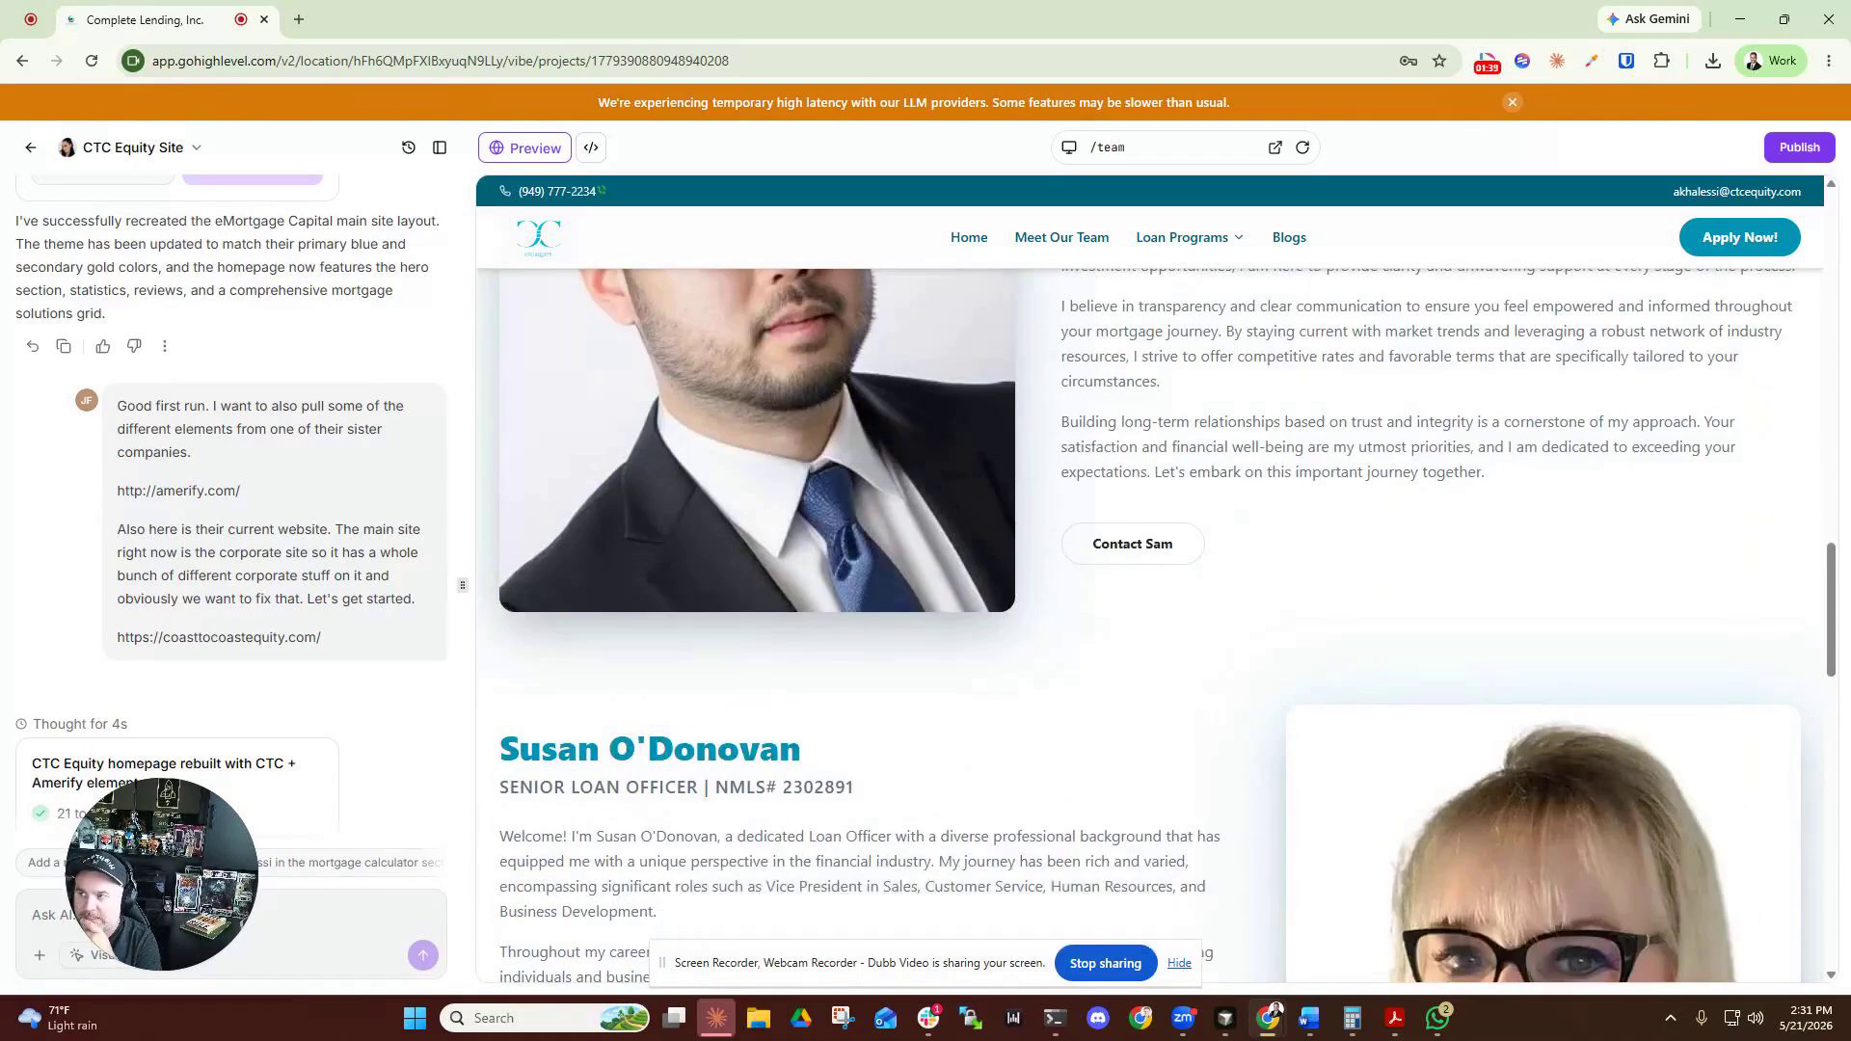
scroll(1079, 472, "up", 20)
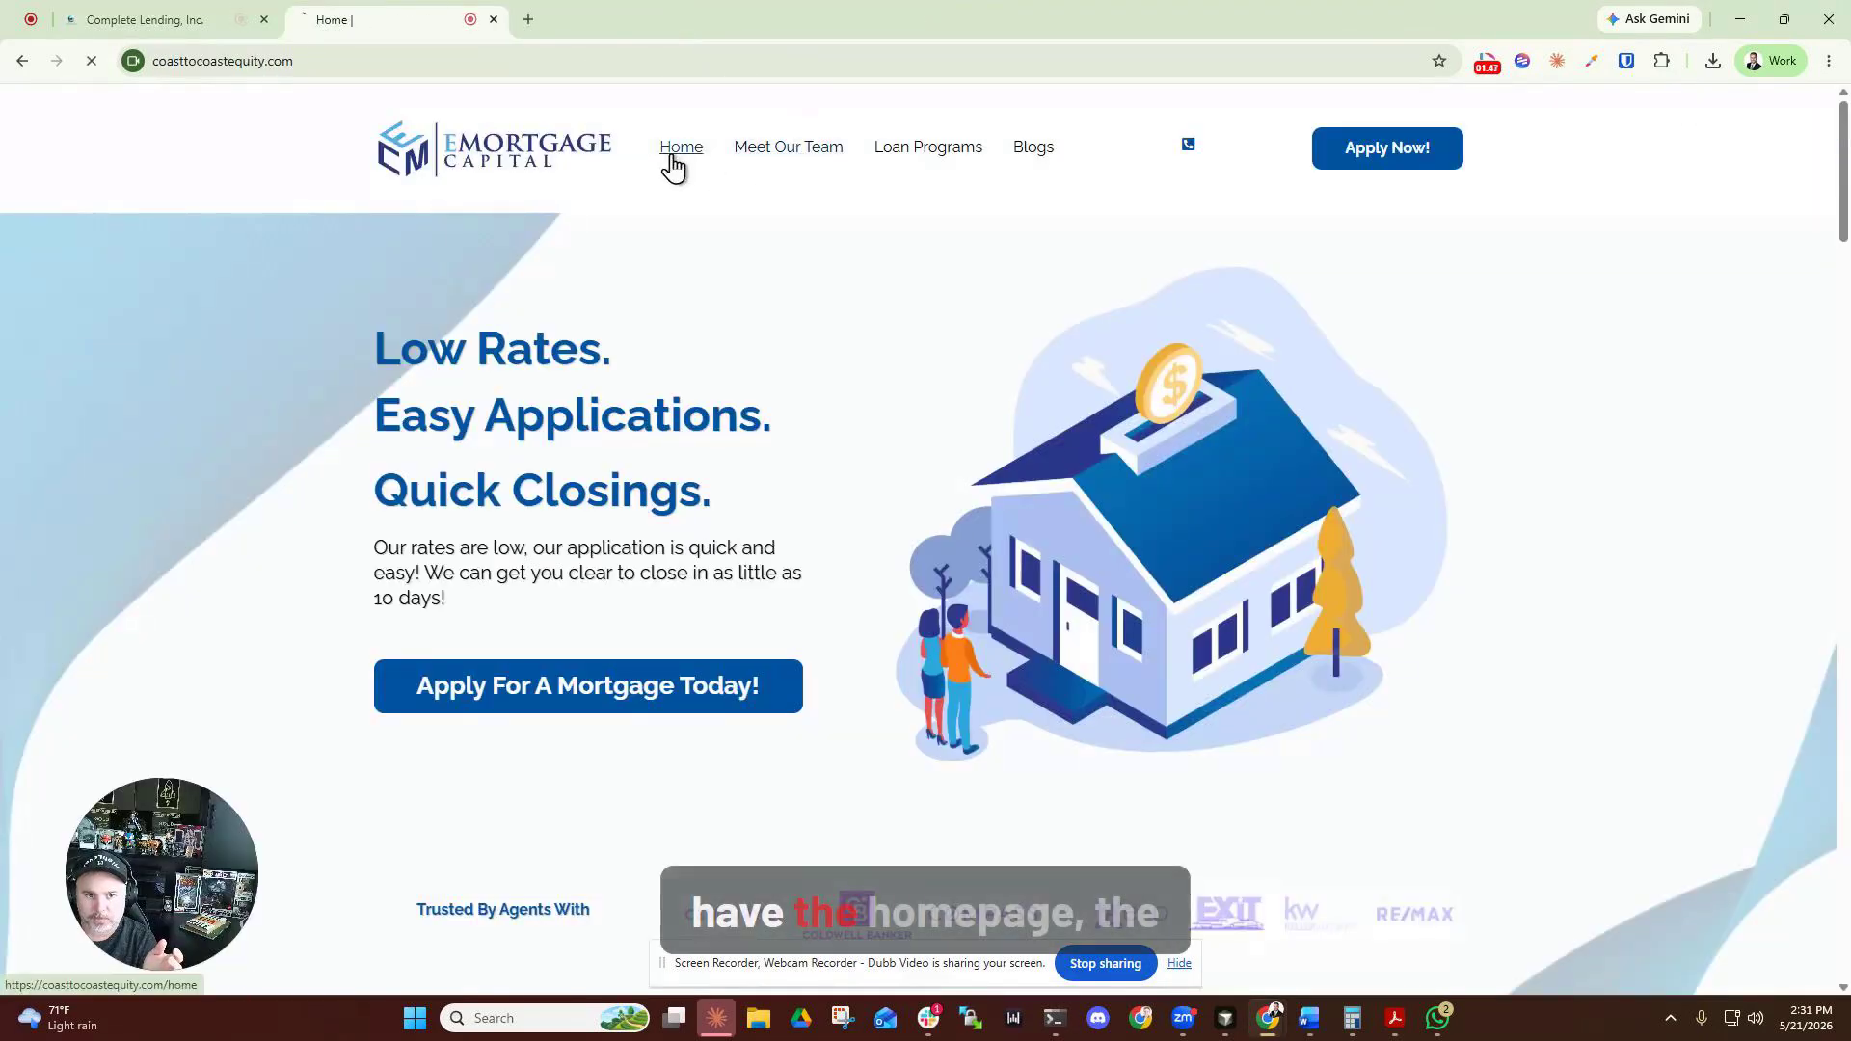
Open the Meet Our Team page on the existing coasttocoastequity.com site and look through its profiles for comparison.
left_click(820, 151)
scroll(1102, 421, "down", 5)
scroll(1101, 421, "down", 20)
scroll(1092, 415, "down", 7)
scroll(1012, 488, "up", 20)
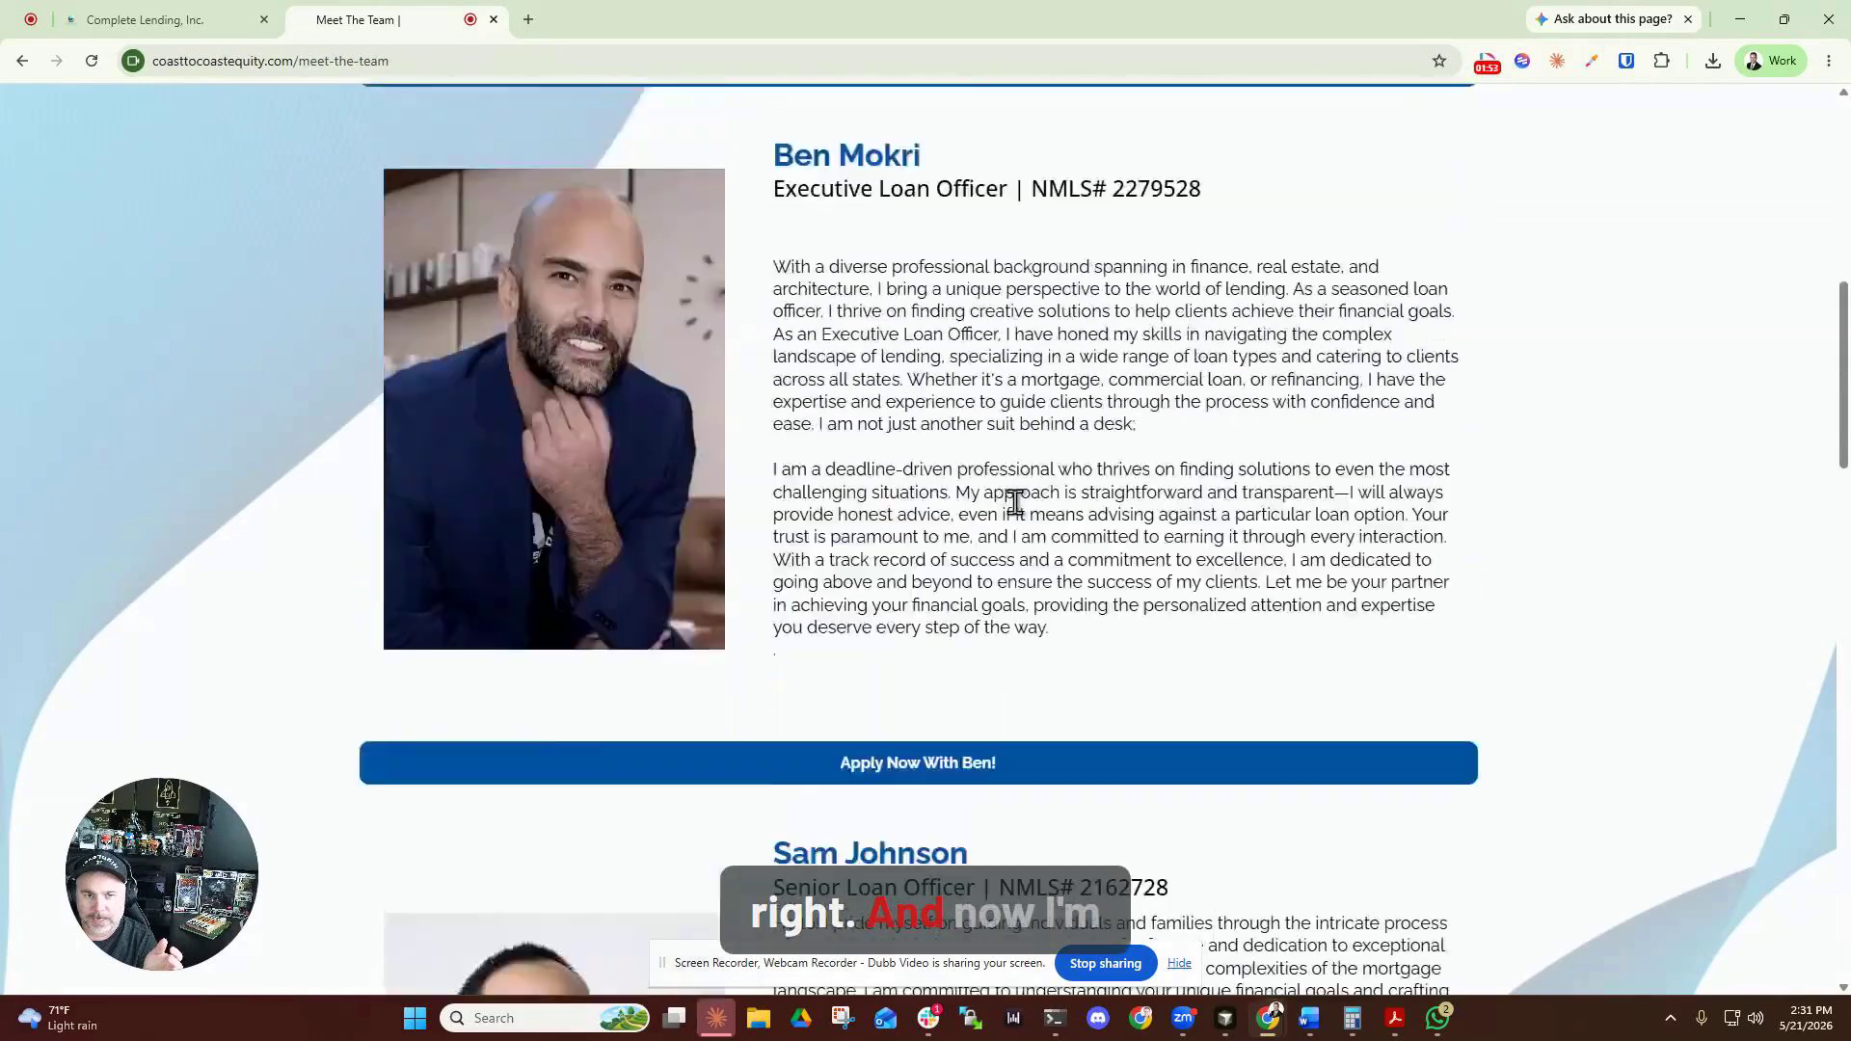
scroll(1015, 501, "up", 15)
Copy the address of the existing site's Loan Programs page and return to the CTC Equity Site project.
left_click(896, 159)
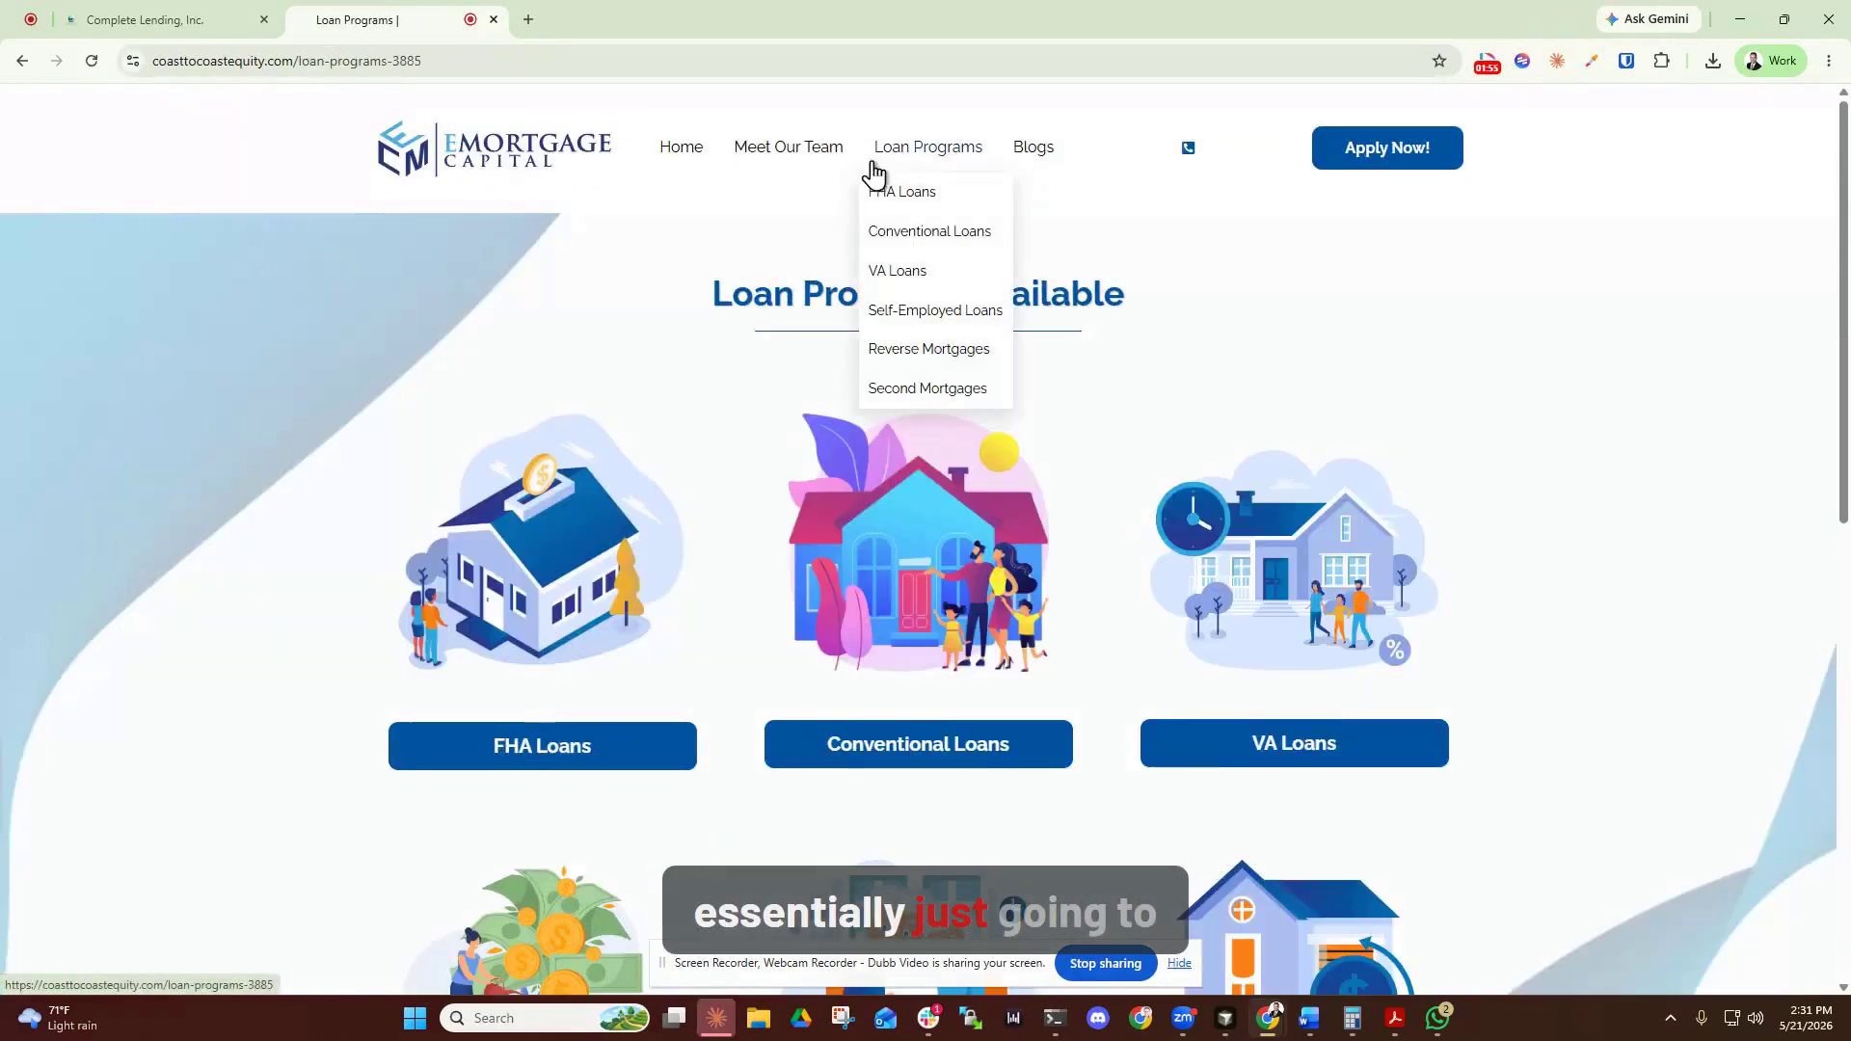
left_click(488, 64)
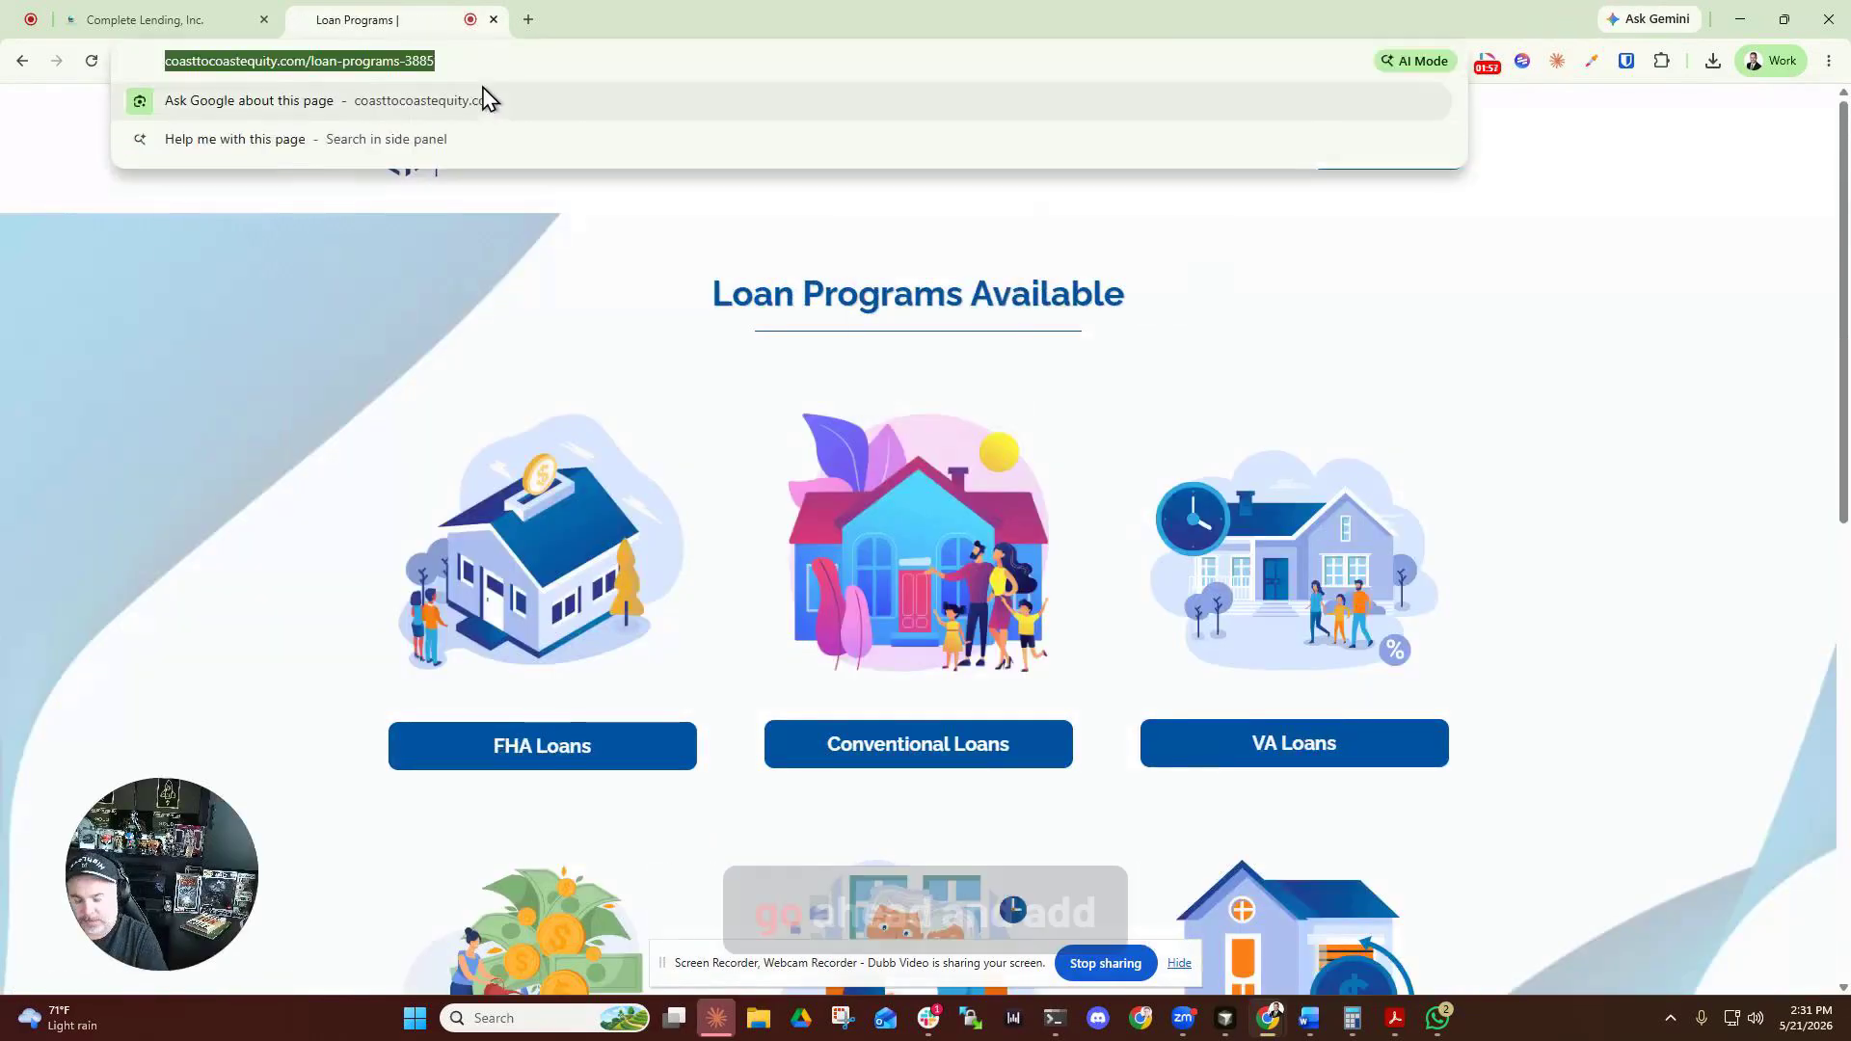
left_click(199, 20)
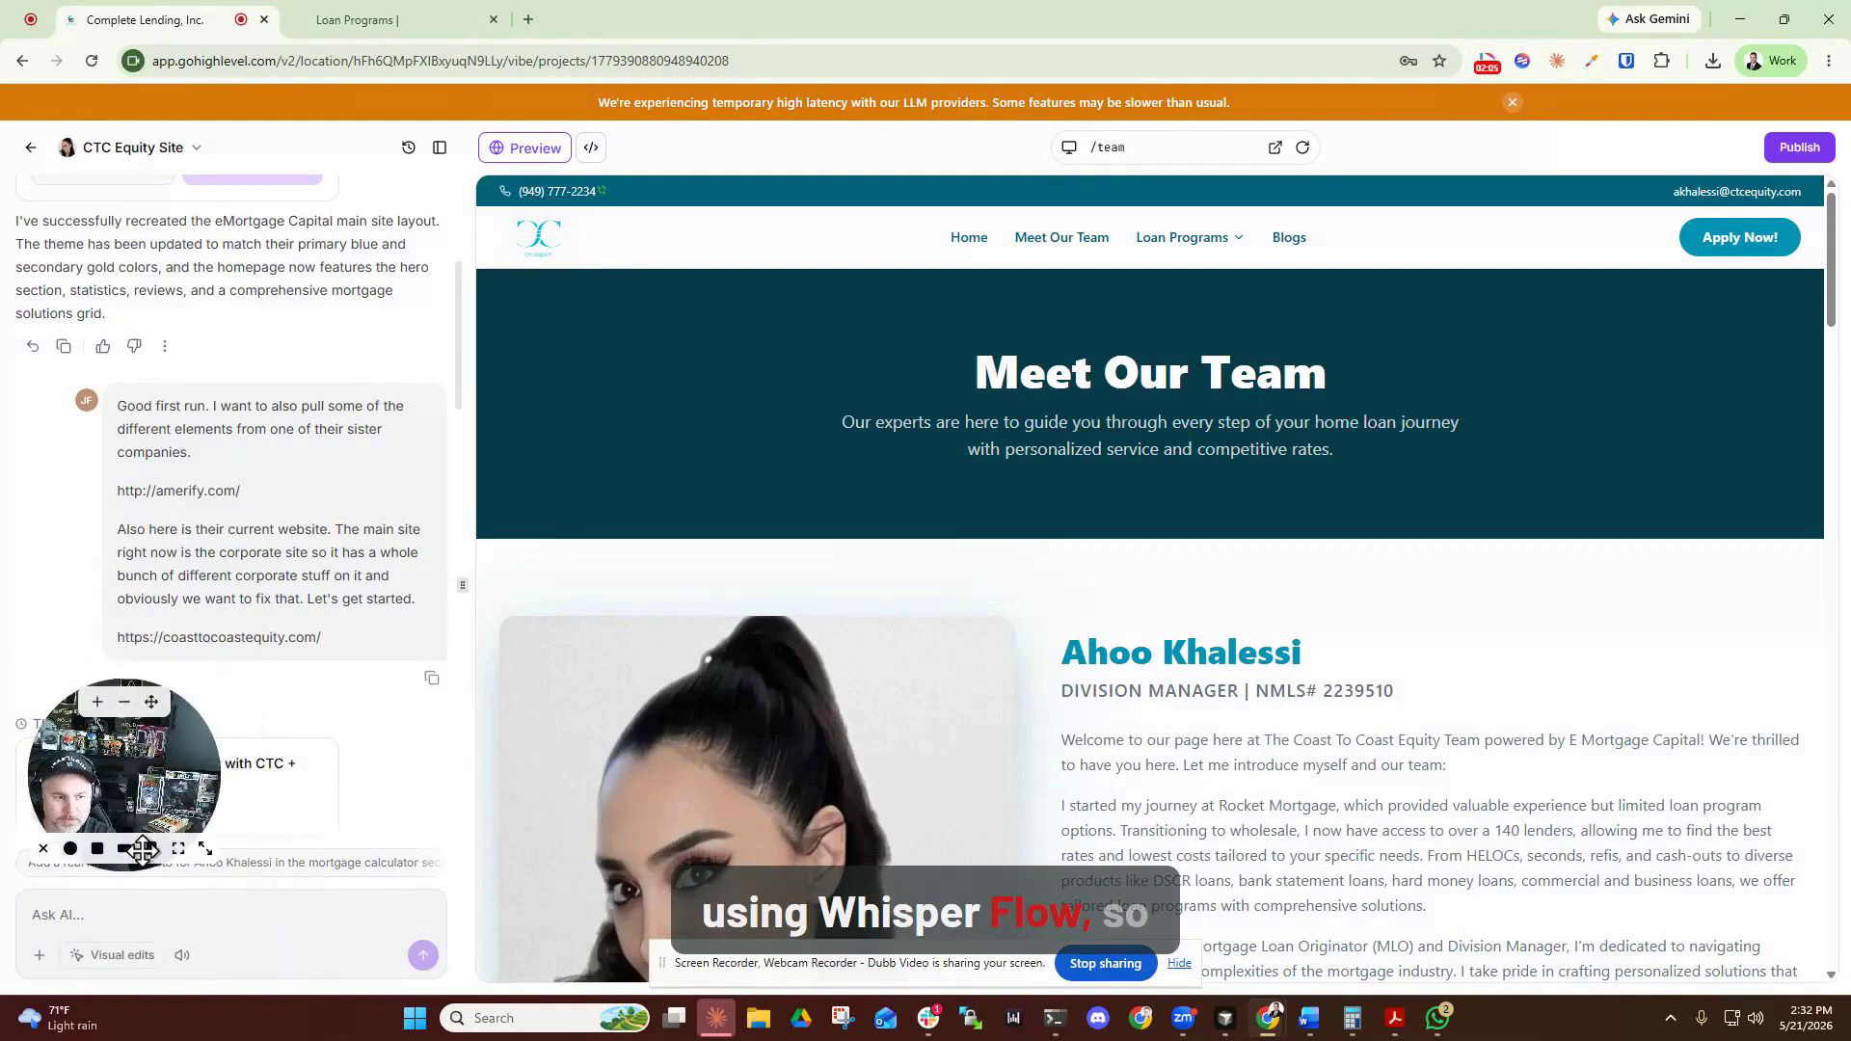
left_click(164, 347)
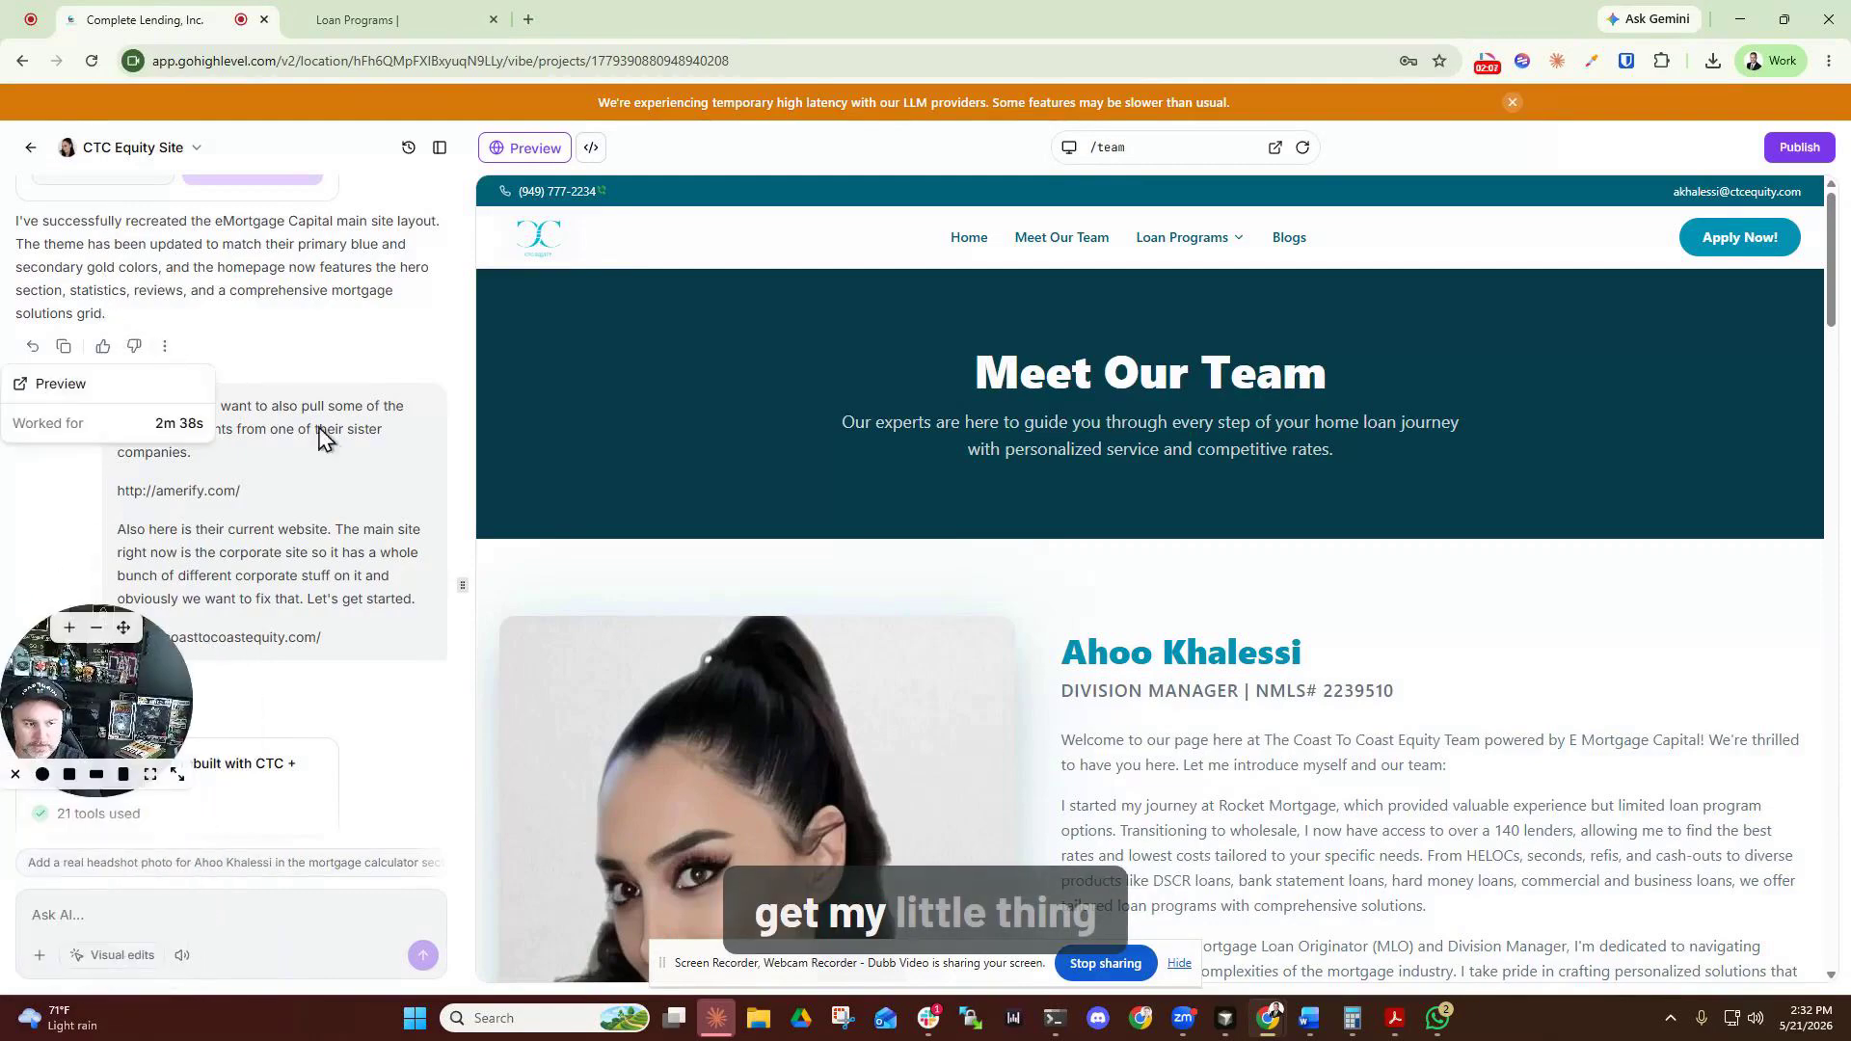
left_click(142, 921)
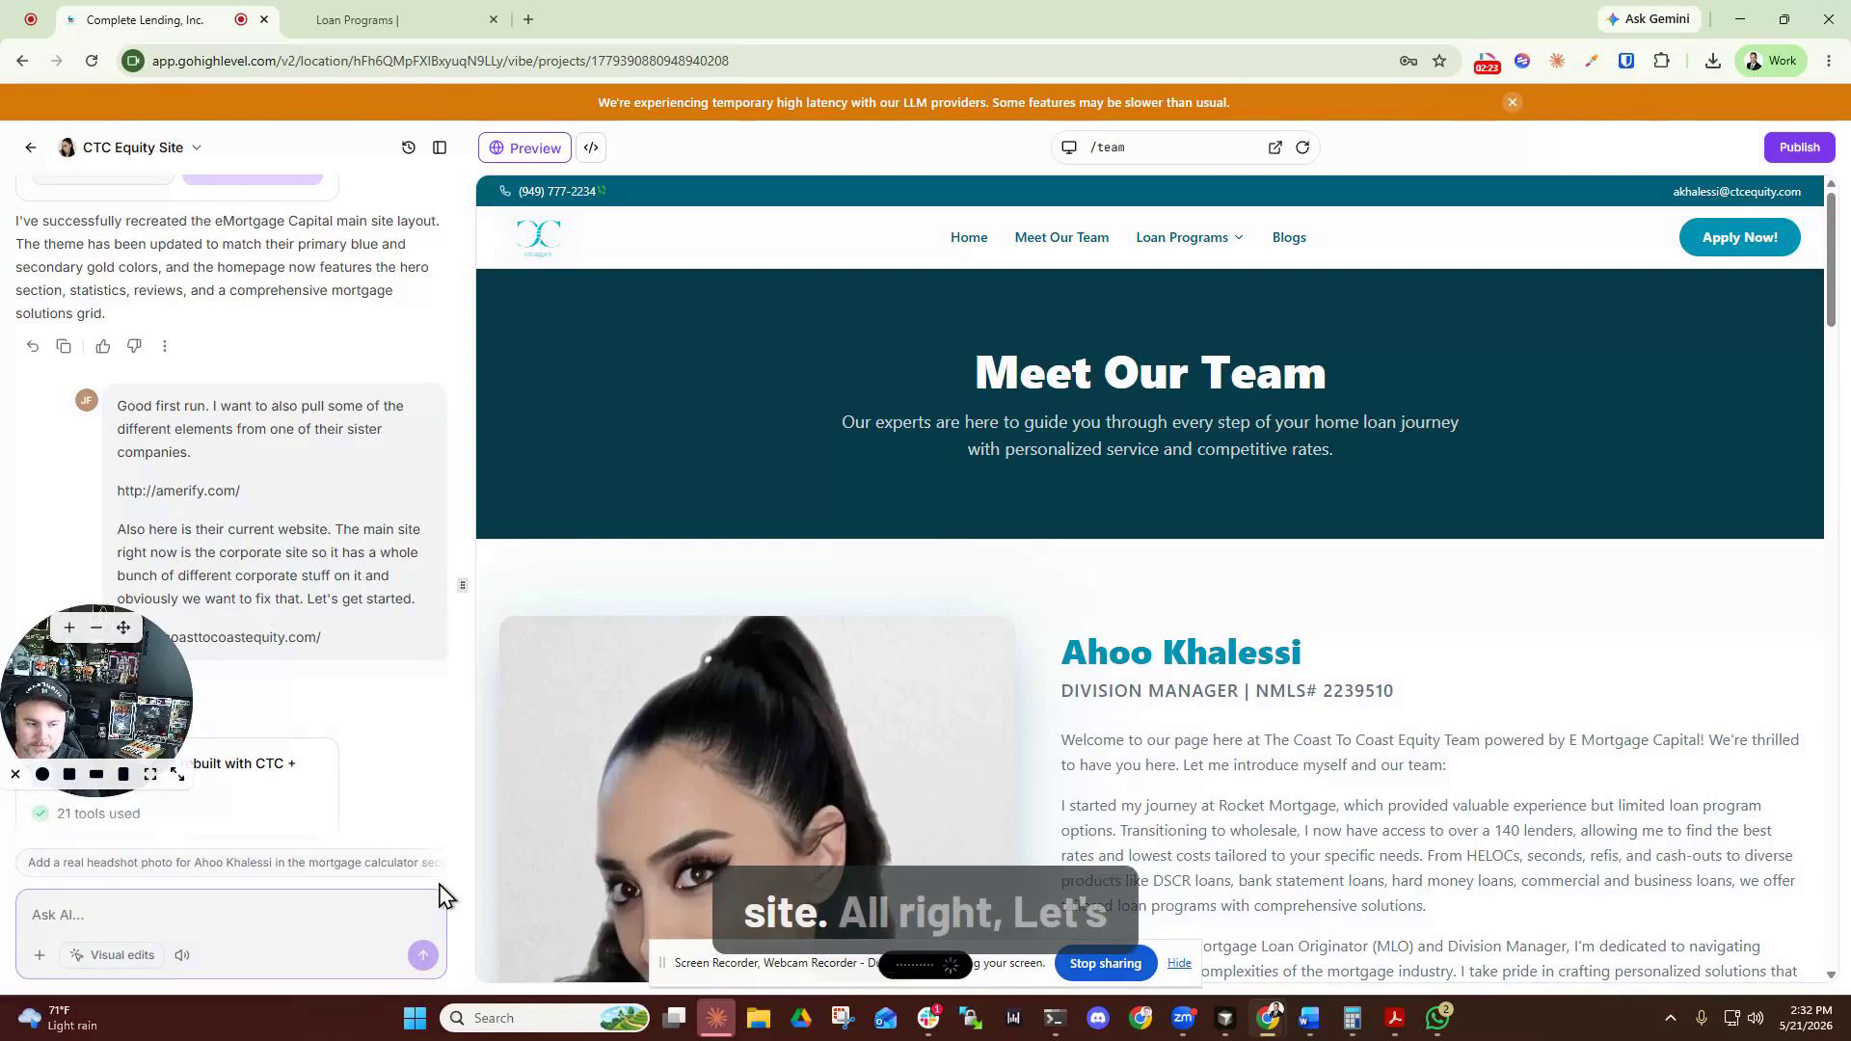
type("And re, re, re, re, re, re, re. The. The. The. The. As I'm going to go ahead and utilize or rebuild the loan programs page, this was the existing loan programs page from their current site.")
key("shift+Return")
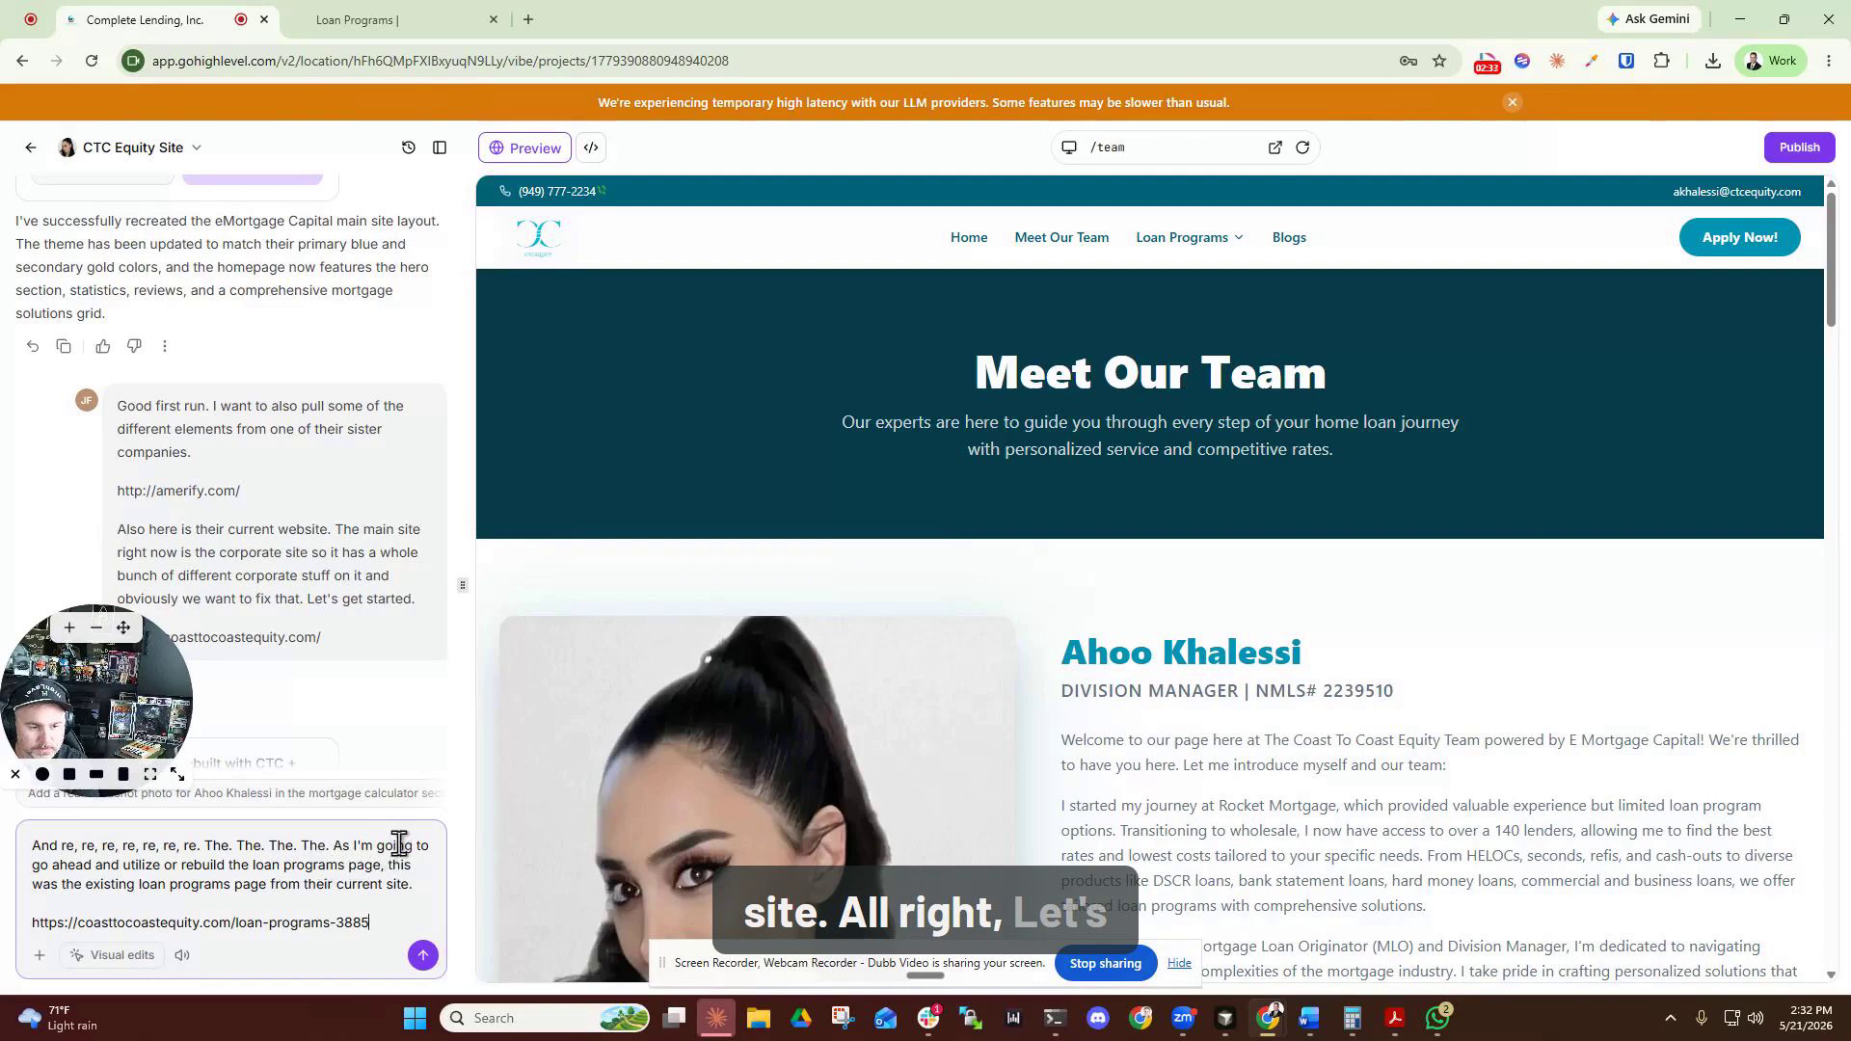
Reword the start of the draft prompt to read "Now we are going to go ahead and rebuild the loan programs page".
left_click_drag(414, 845, 4, 853)
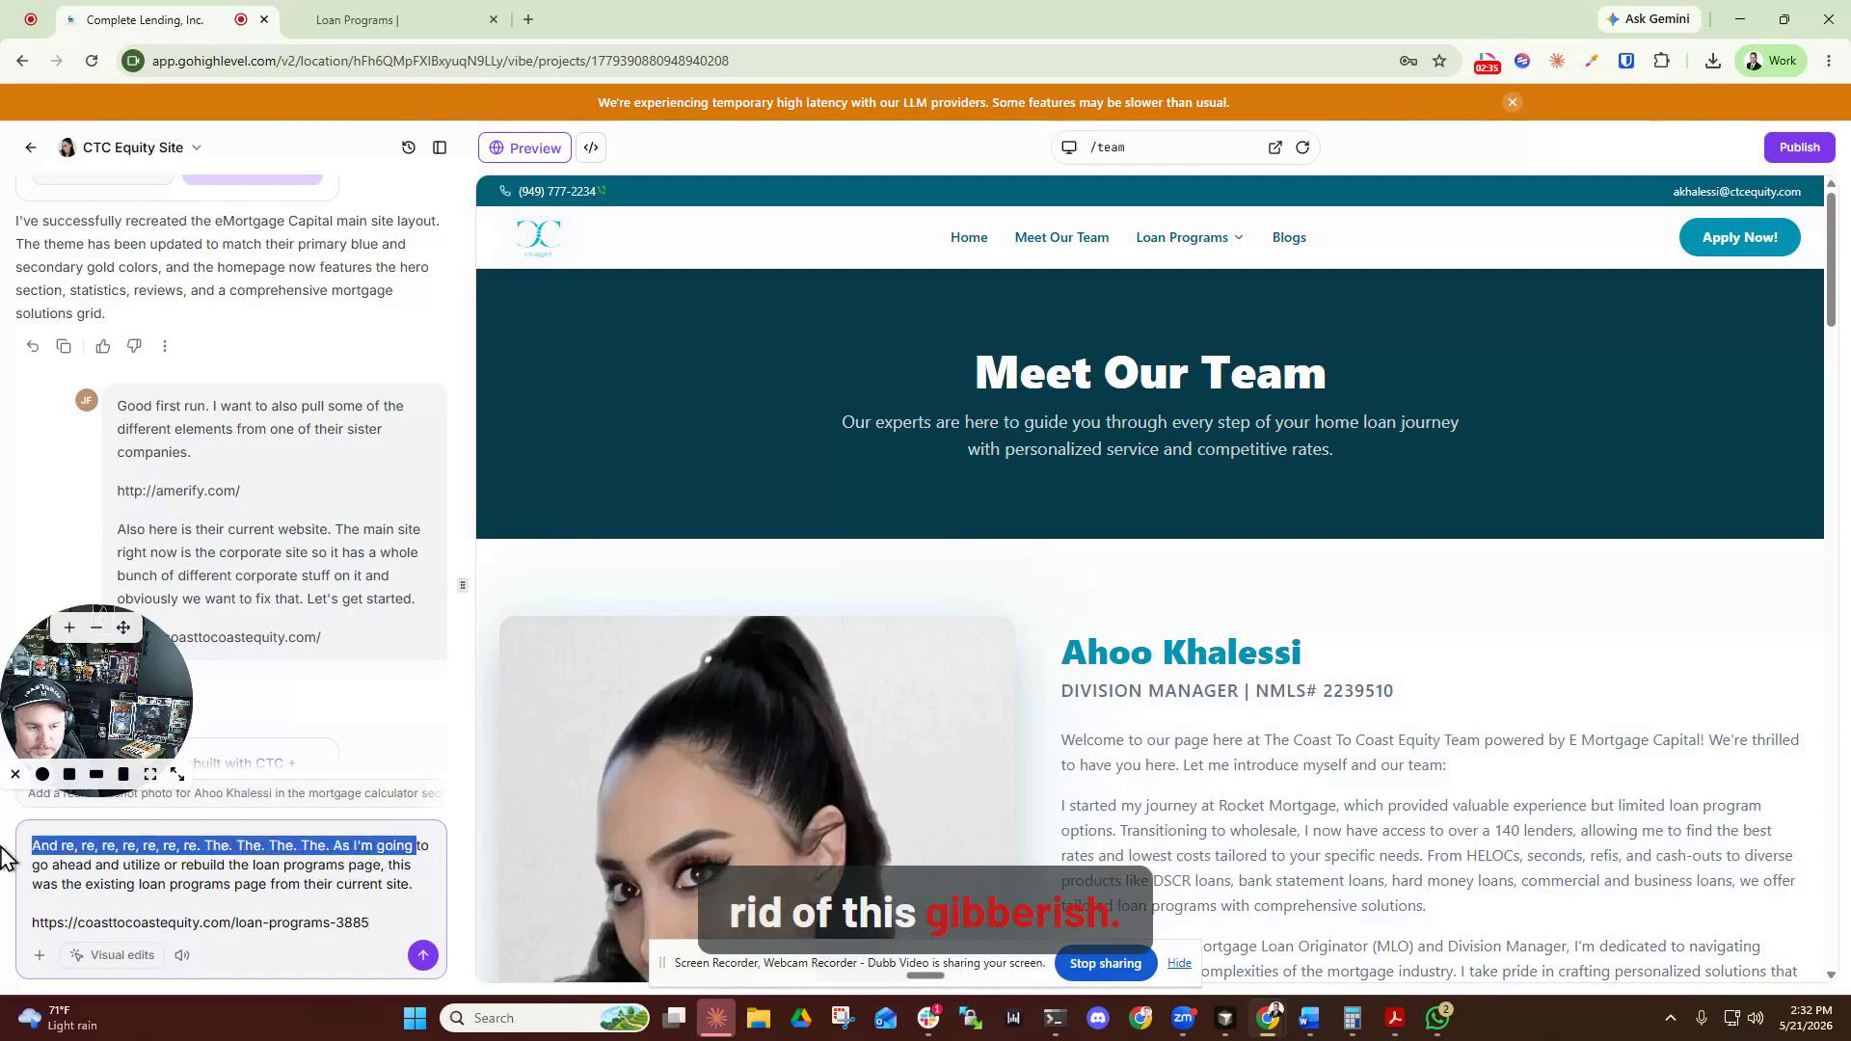
type("Now we are ")
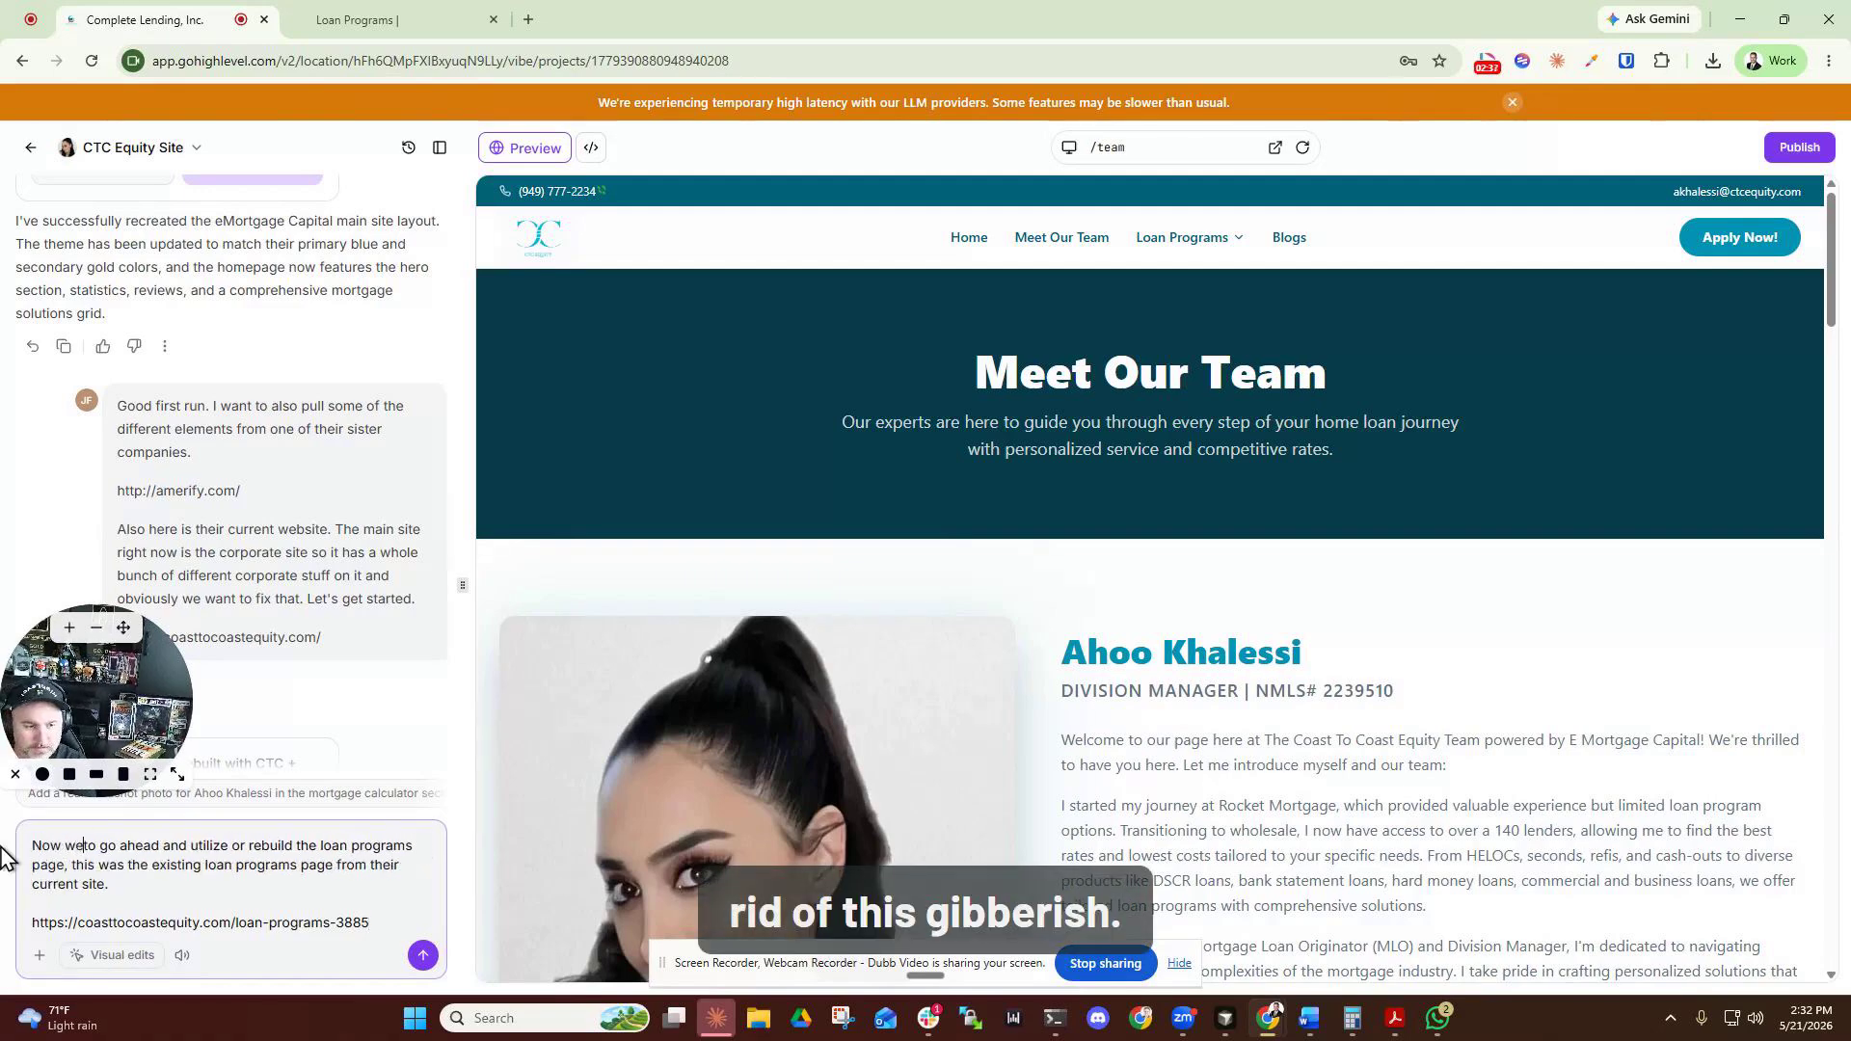
type("t")
key("BackSpace")
type("re going")
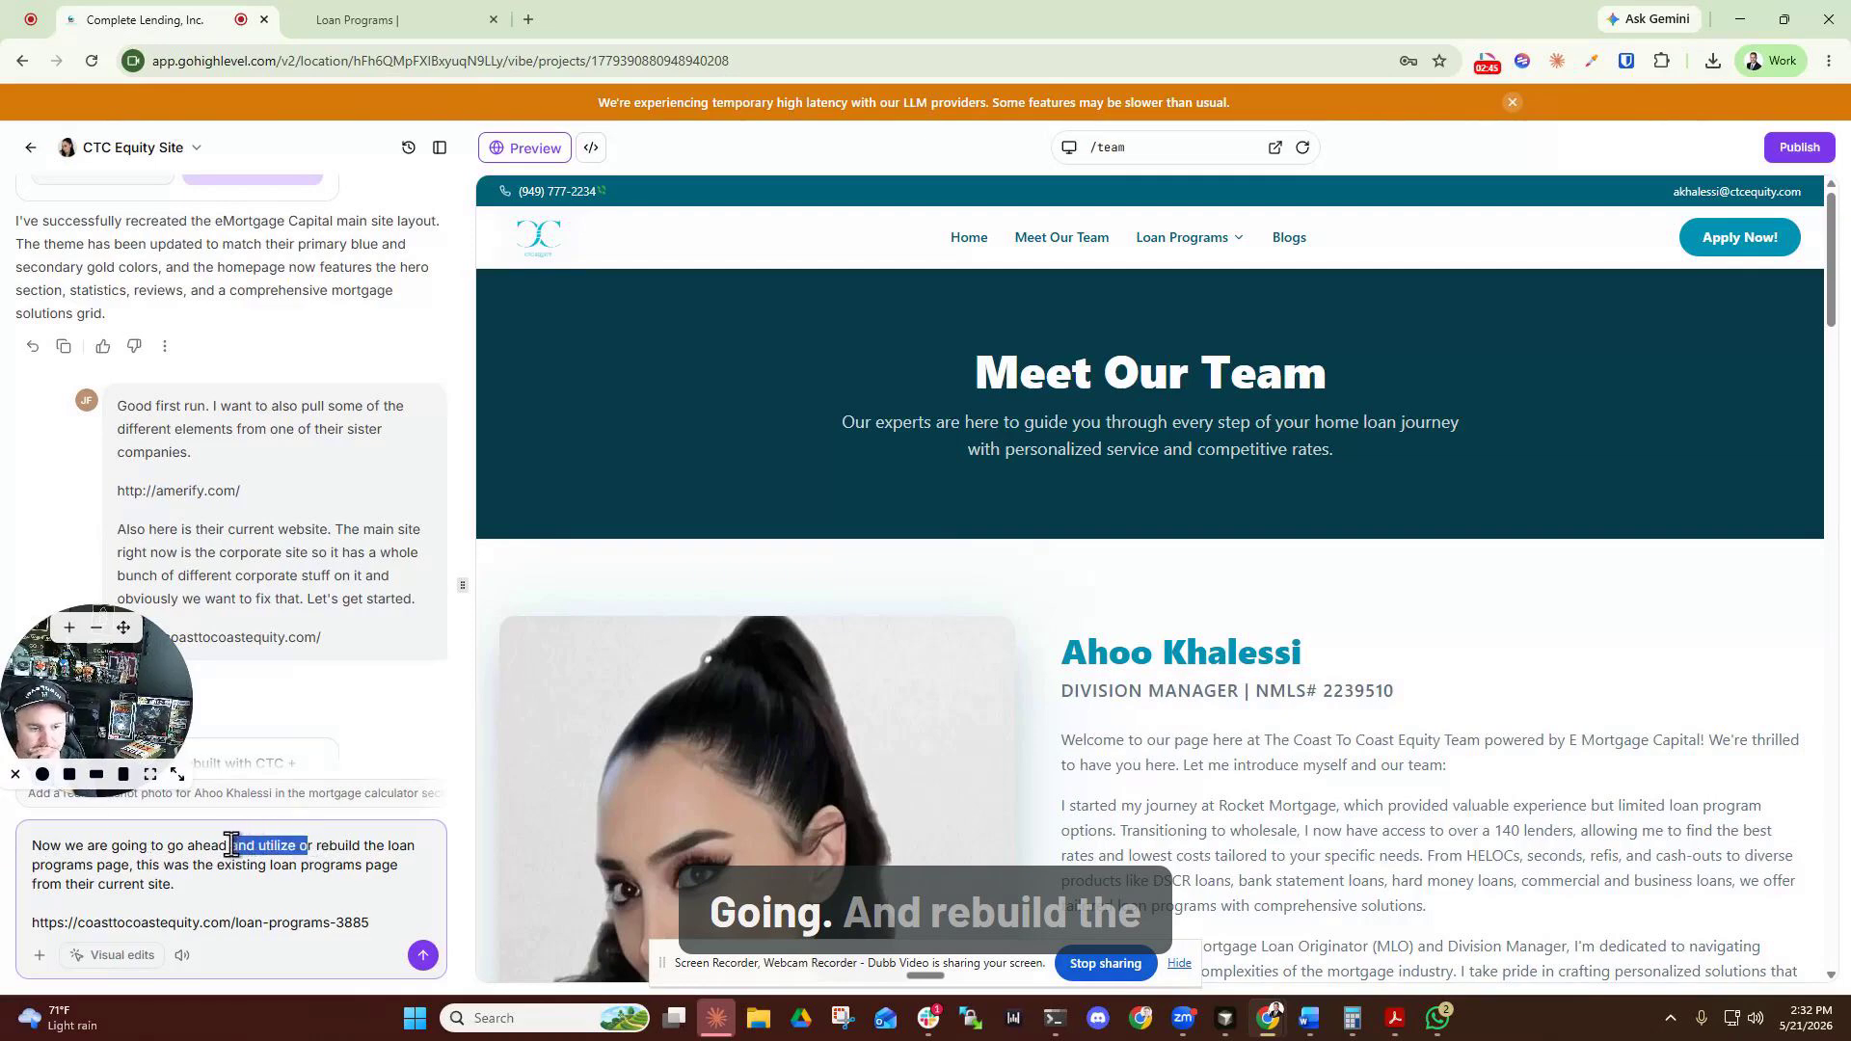
key("BackSpace")
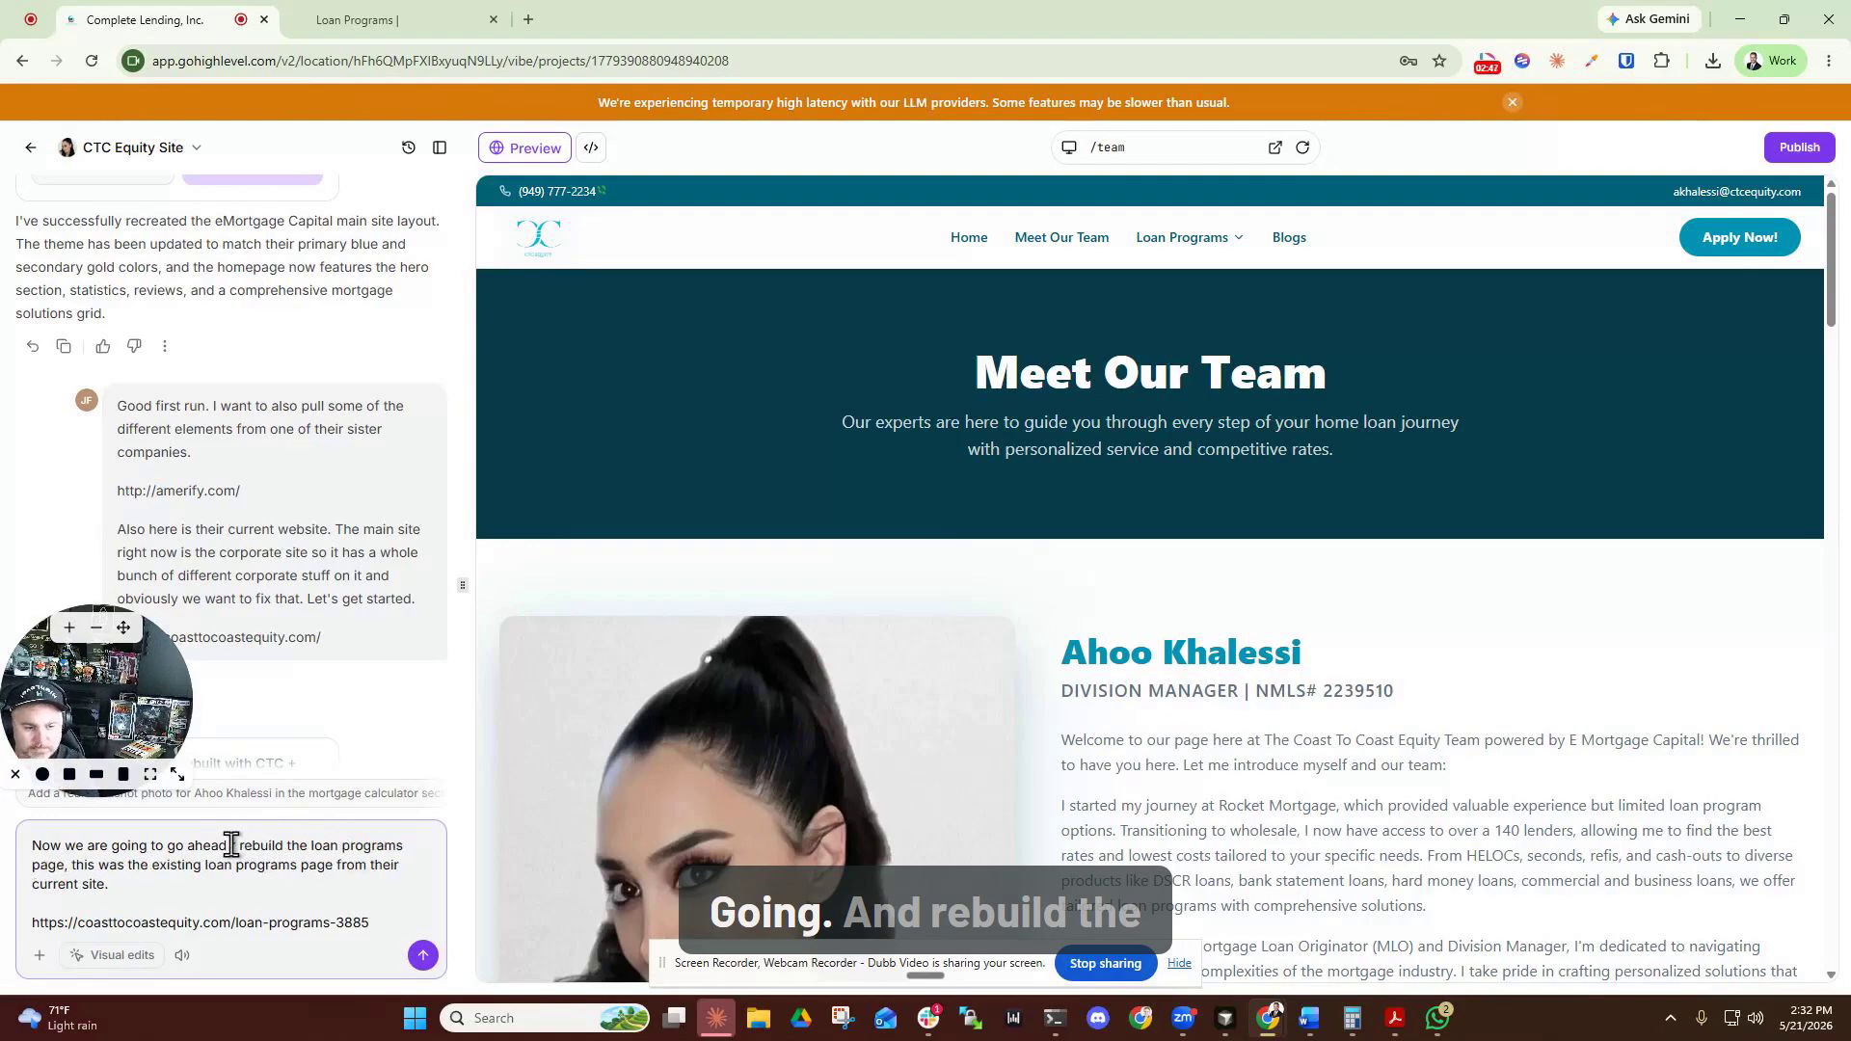
type("and")
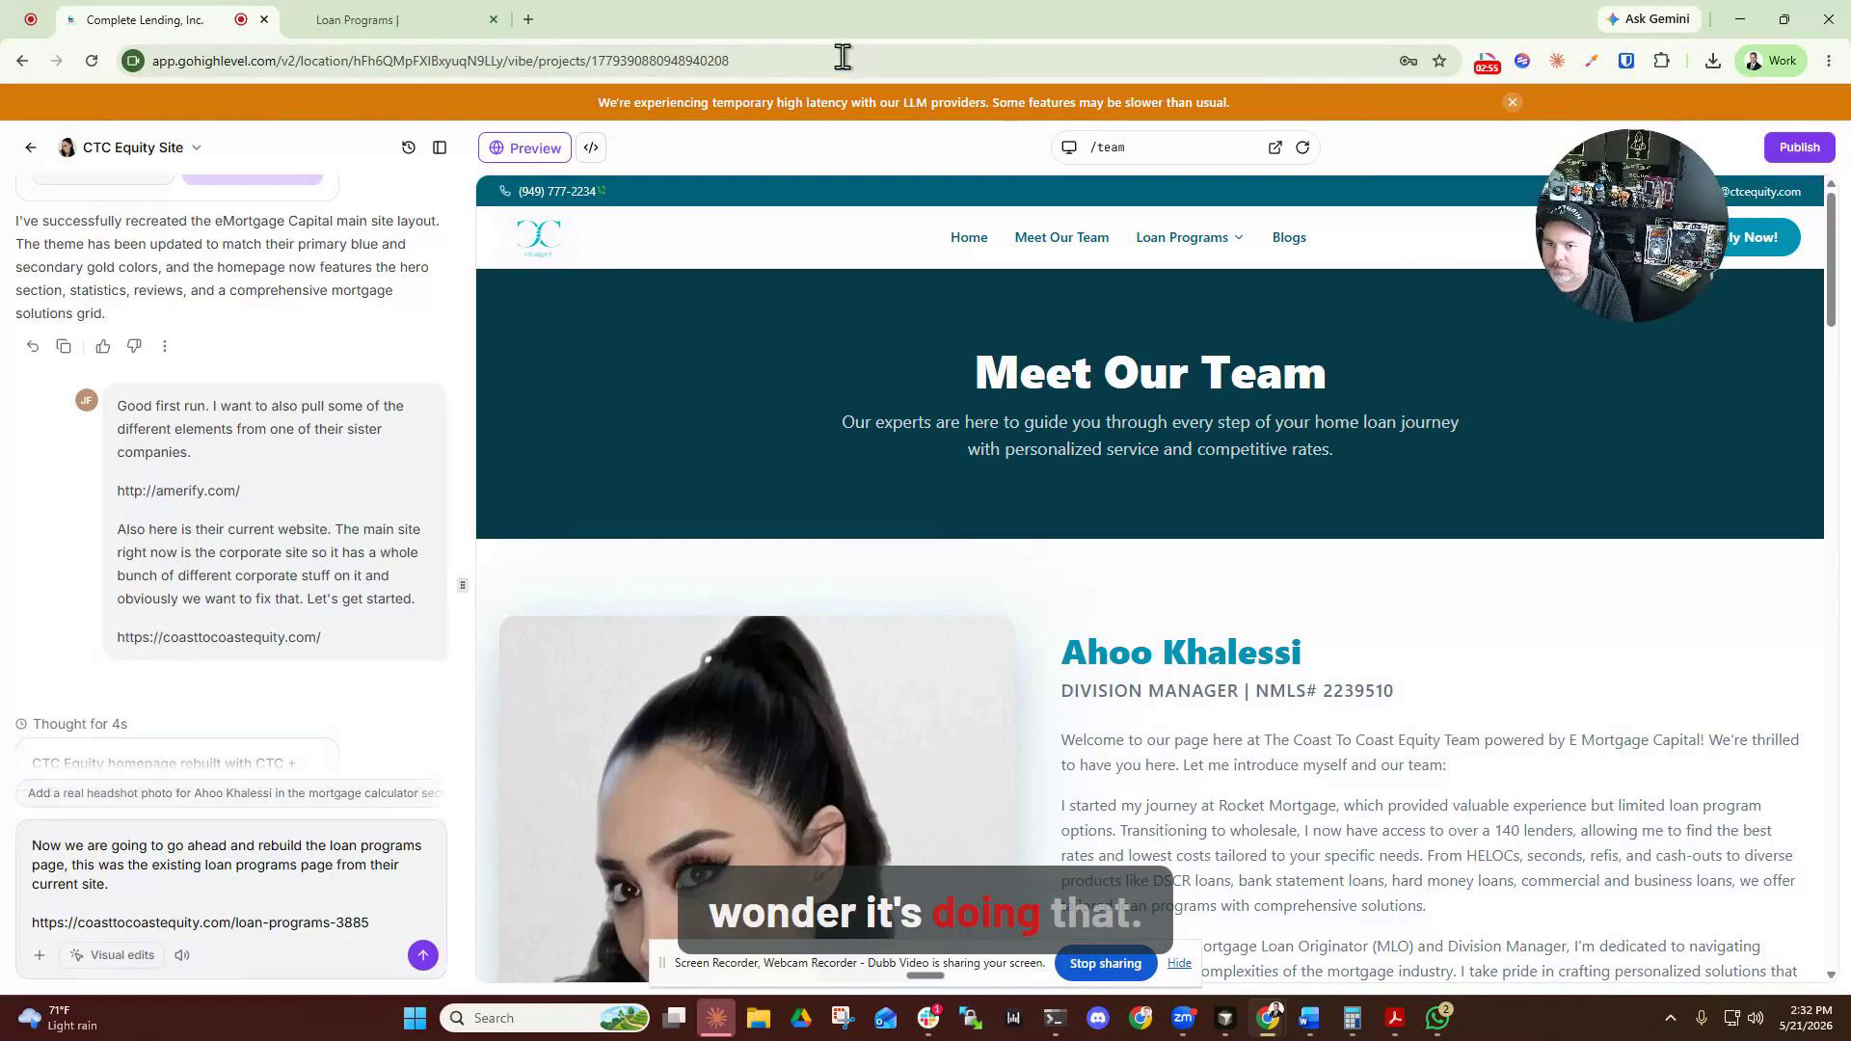
Open the Buy a Home page of emortgagecapital.com in a new browser tab and copy its address.
left_click(530, 20)
type("emo")
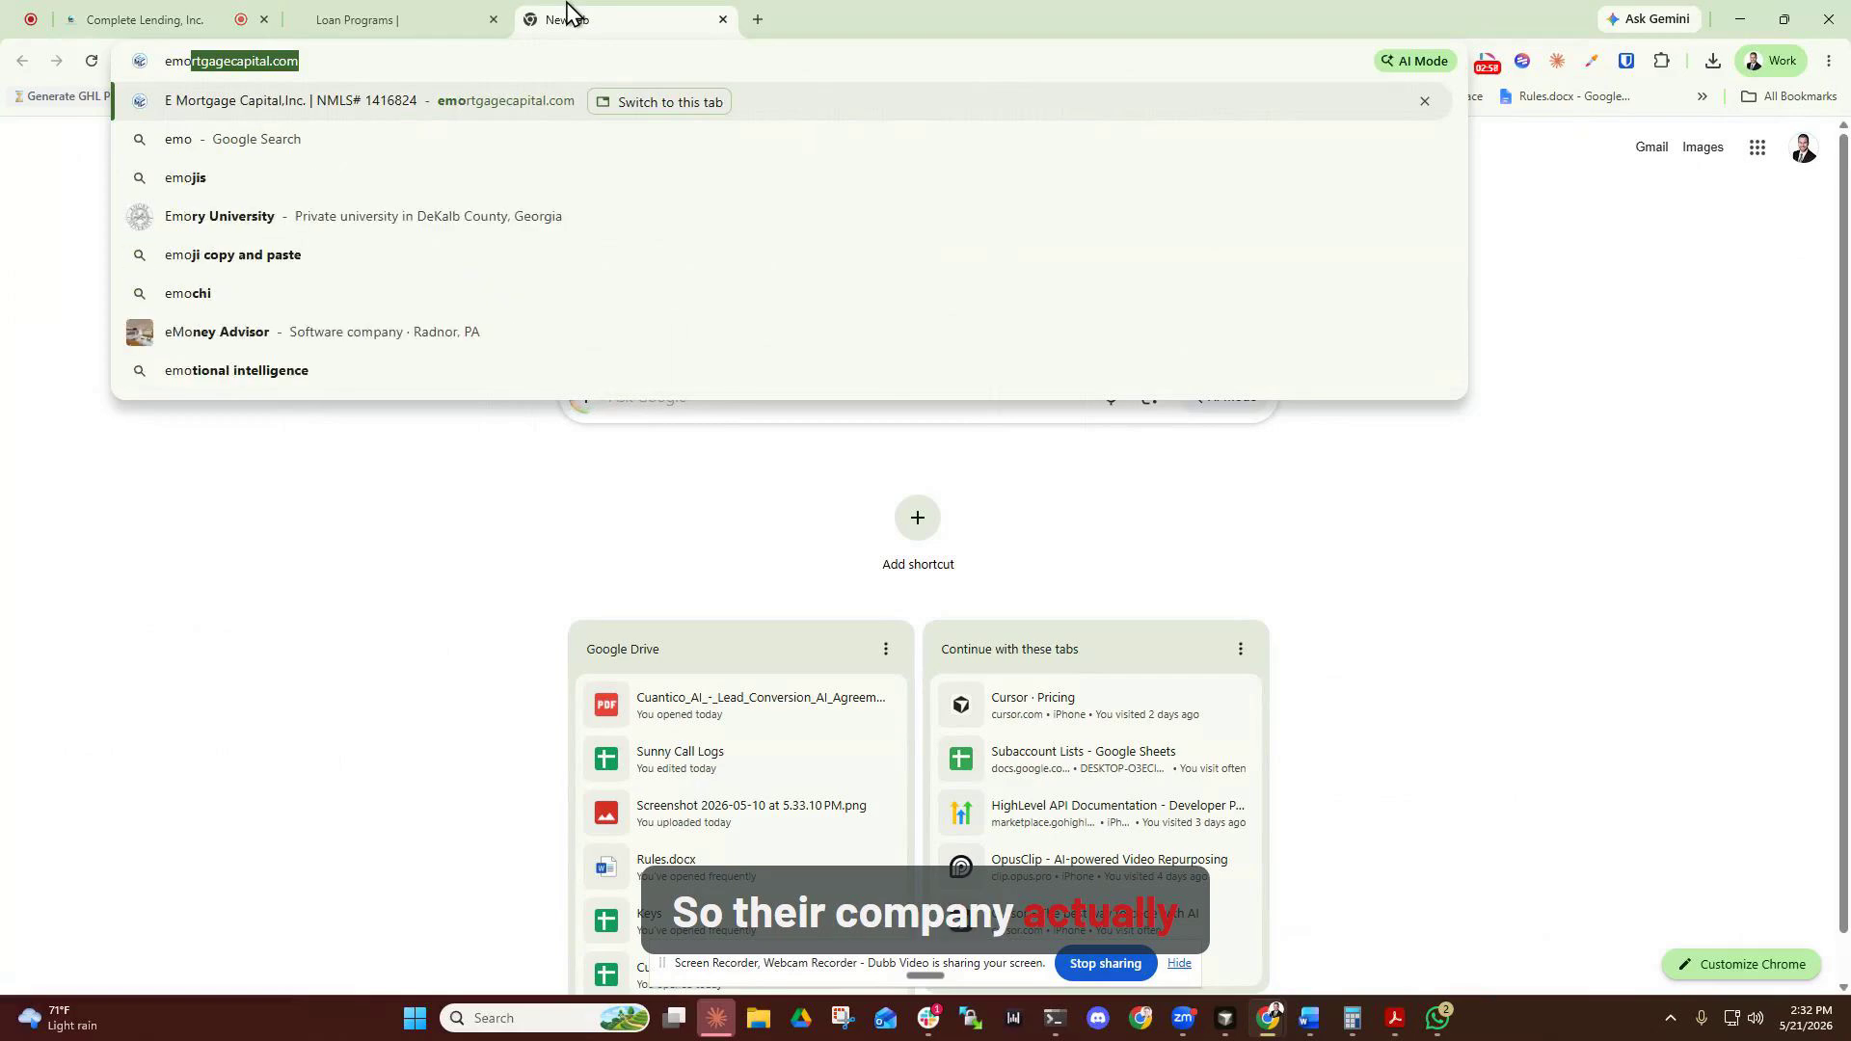
key("Return")
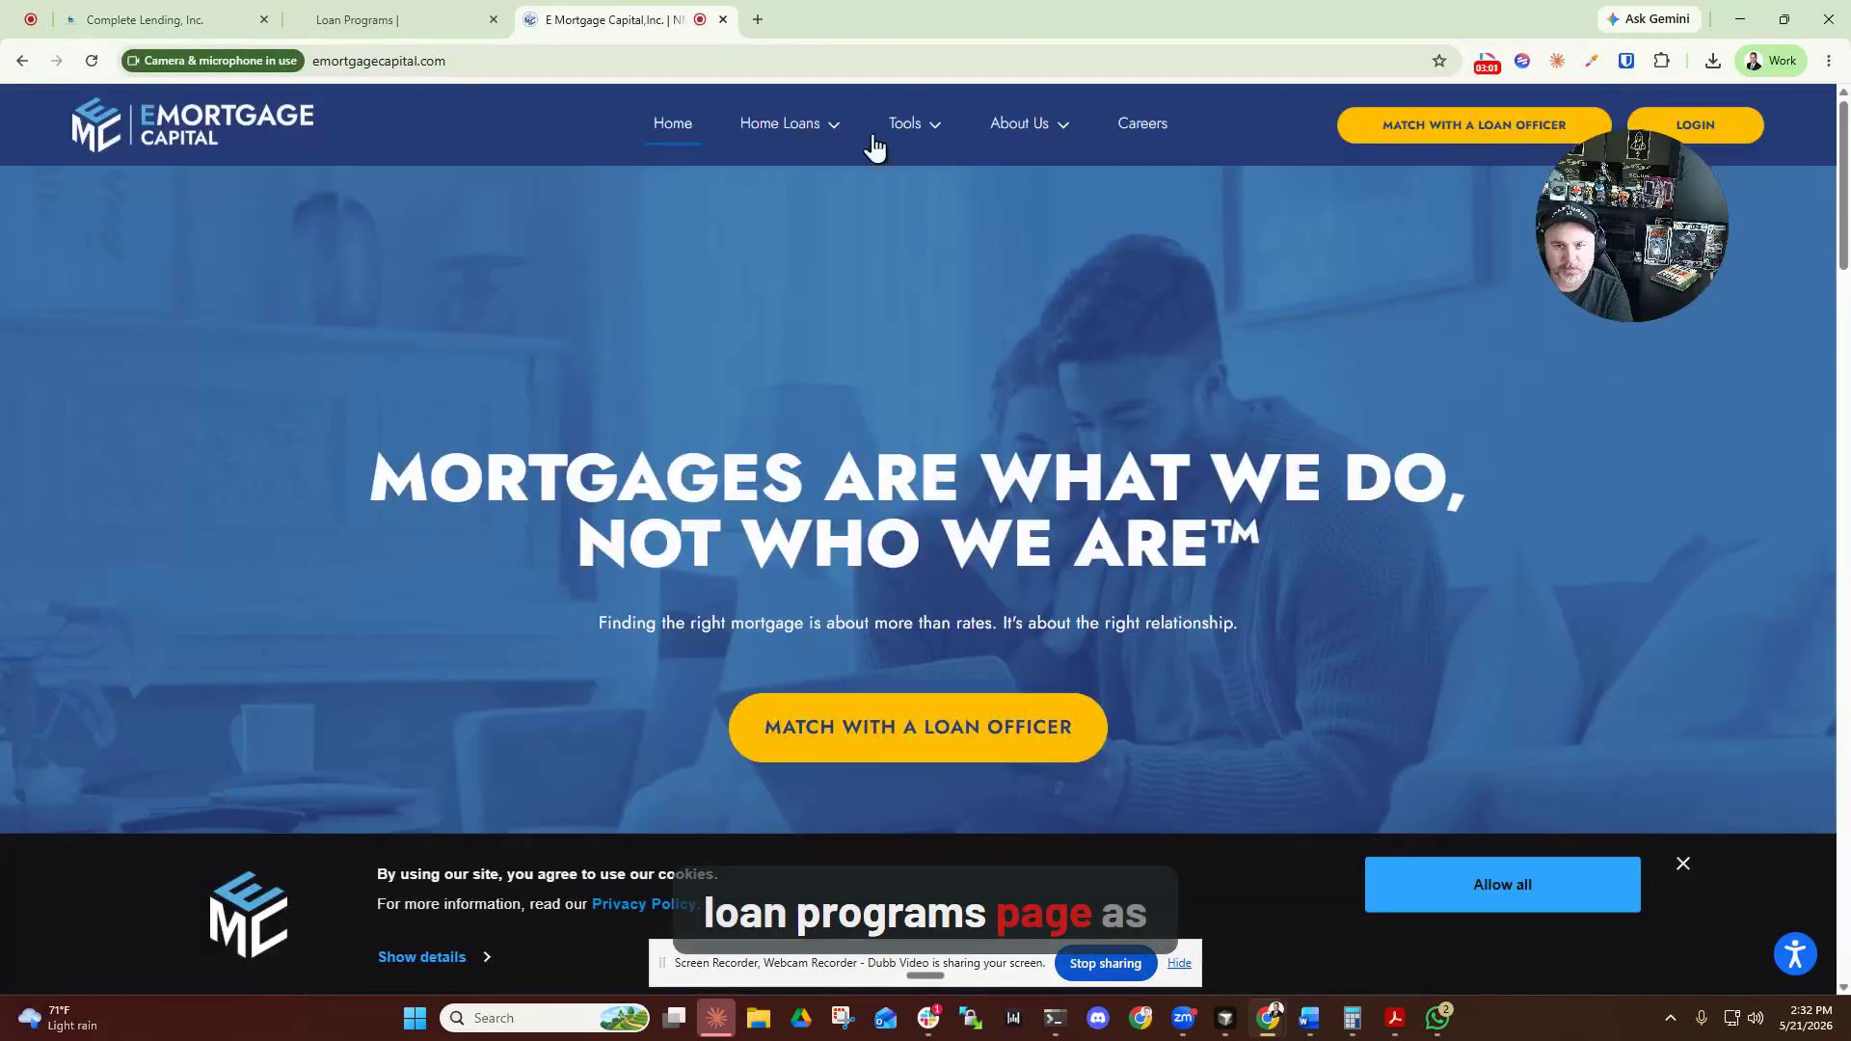
mouse_move(806, 136)
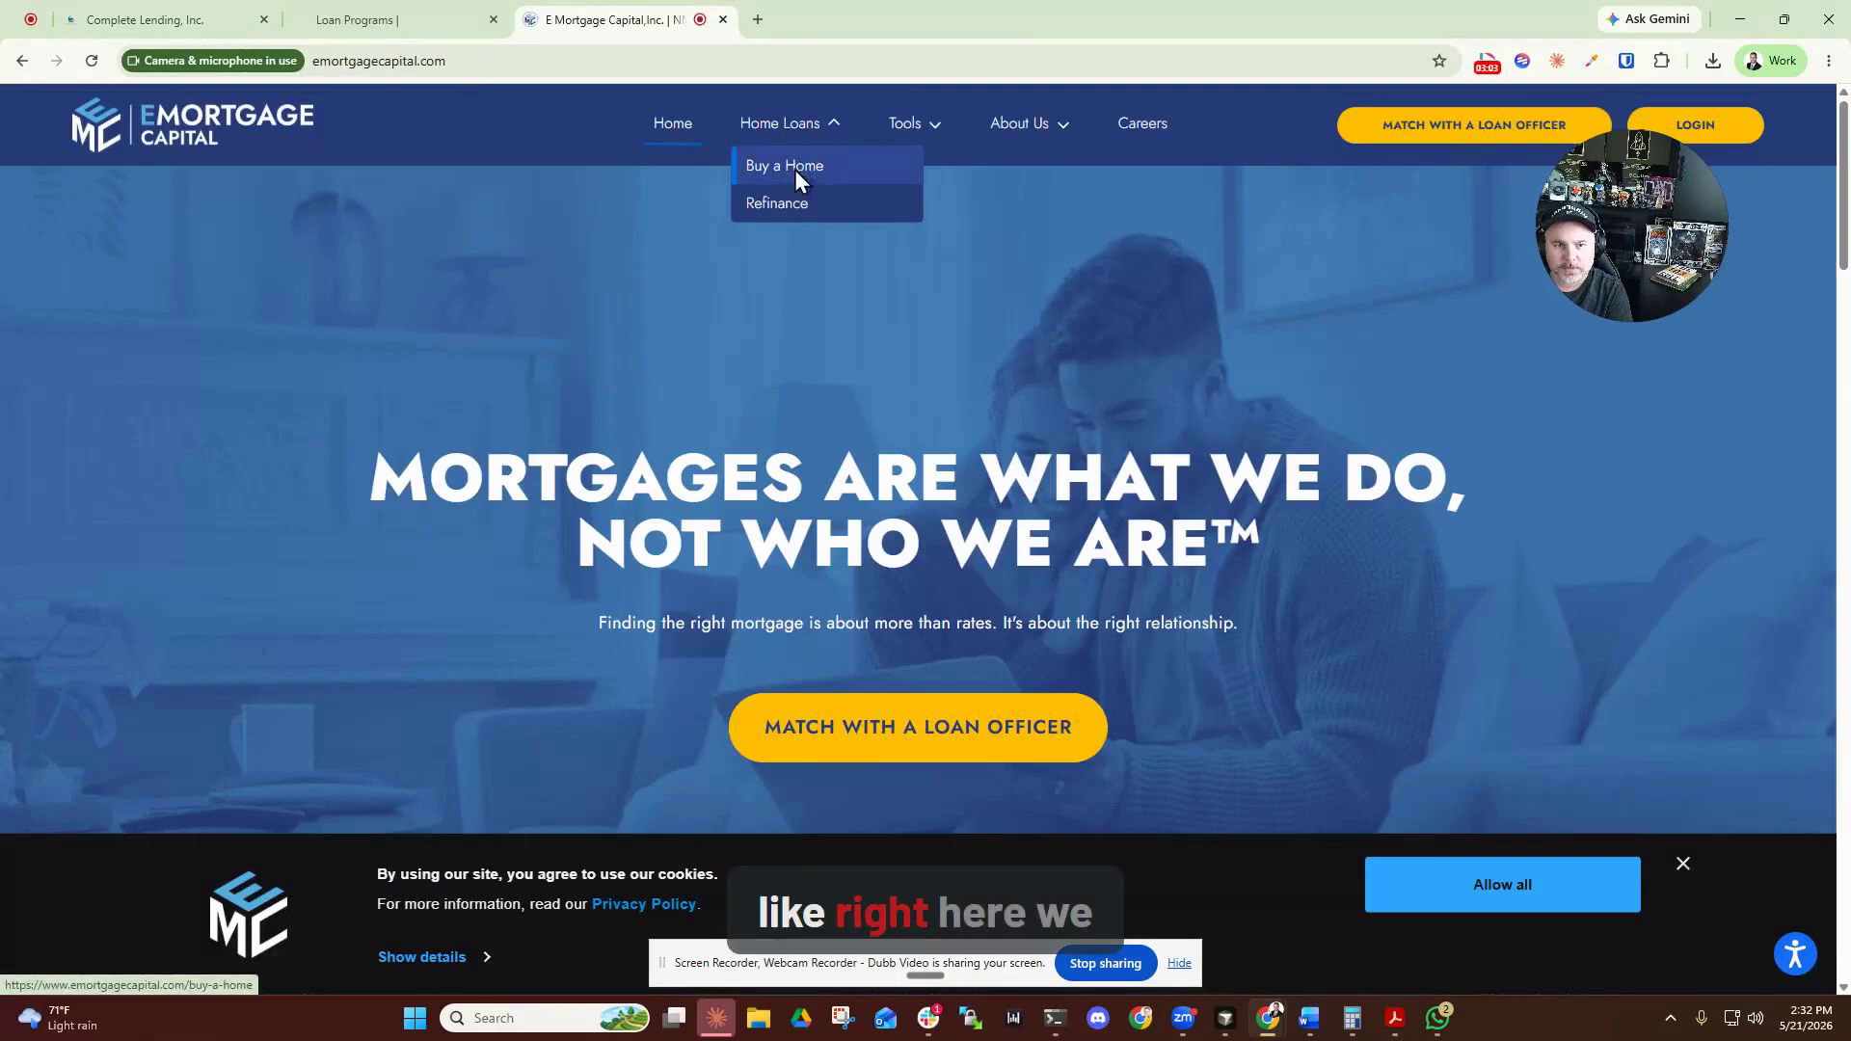
left_click(795, 174)
scroll(864, 372, "down", 7)
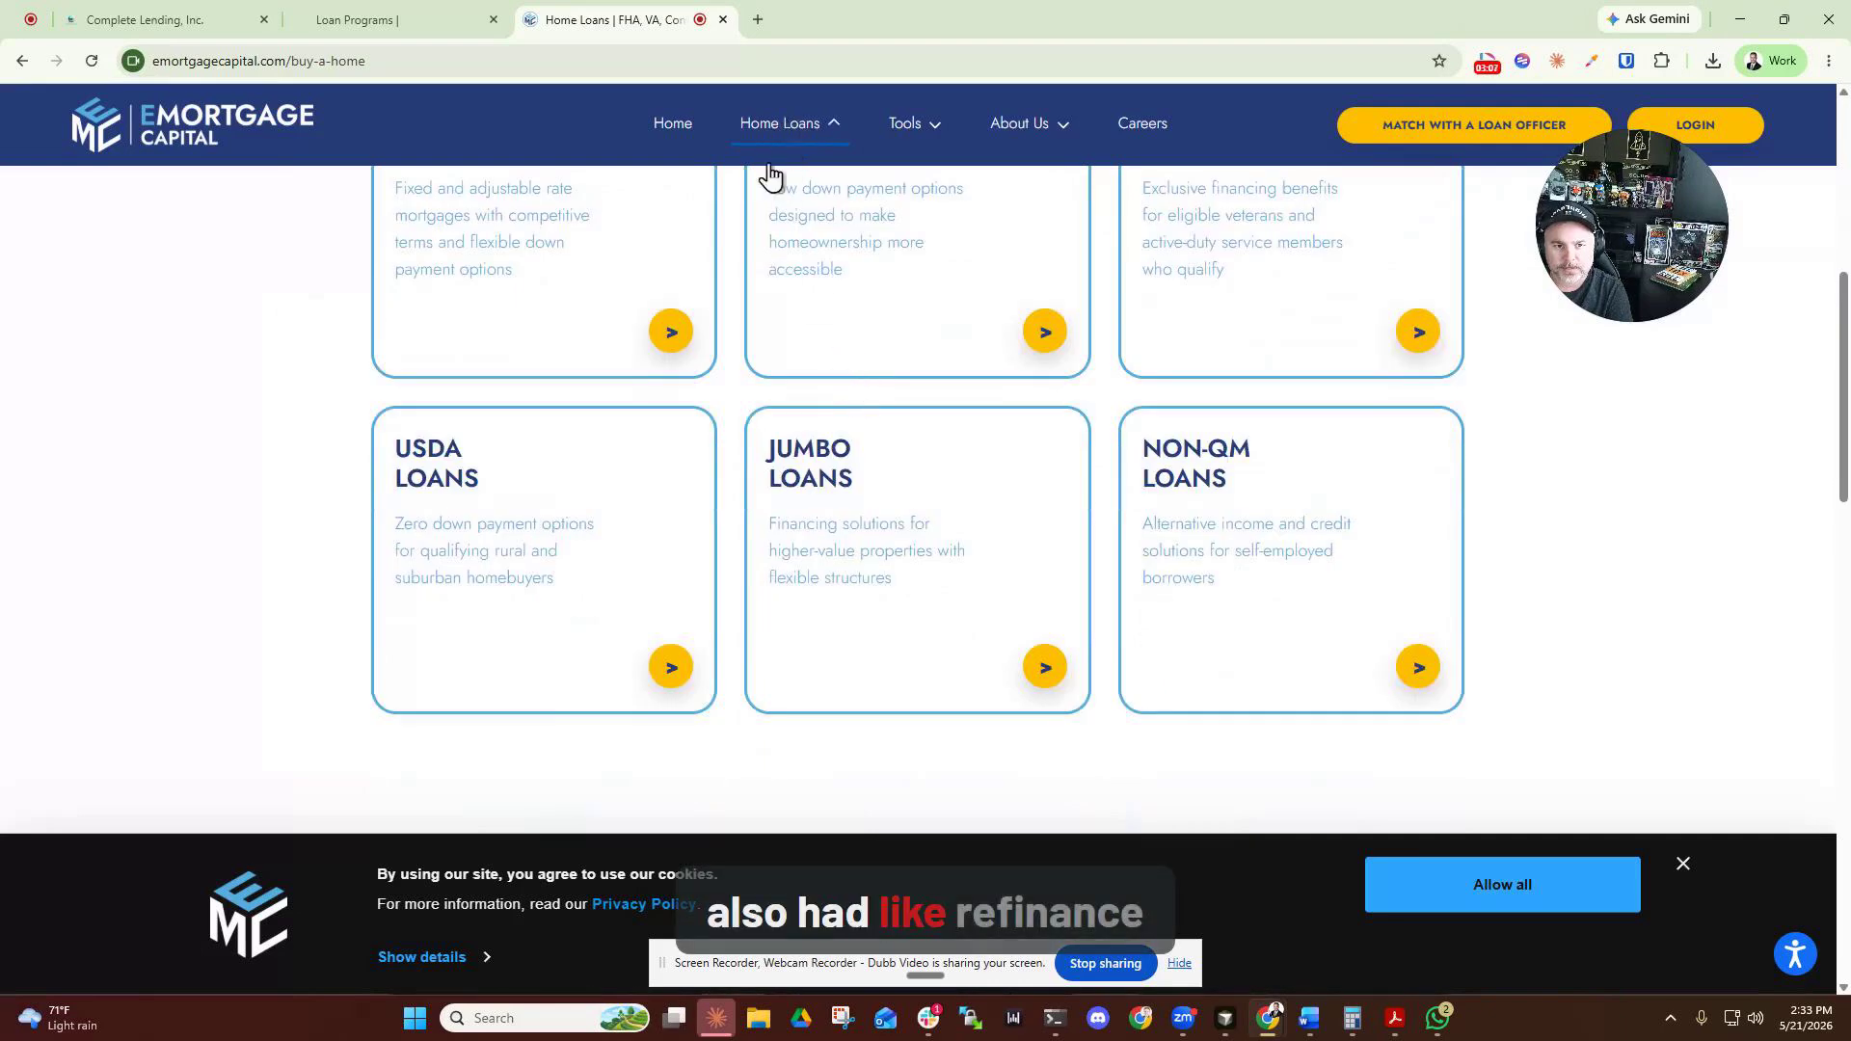
left_click(302, 63)
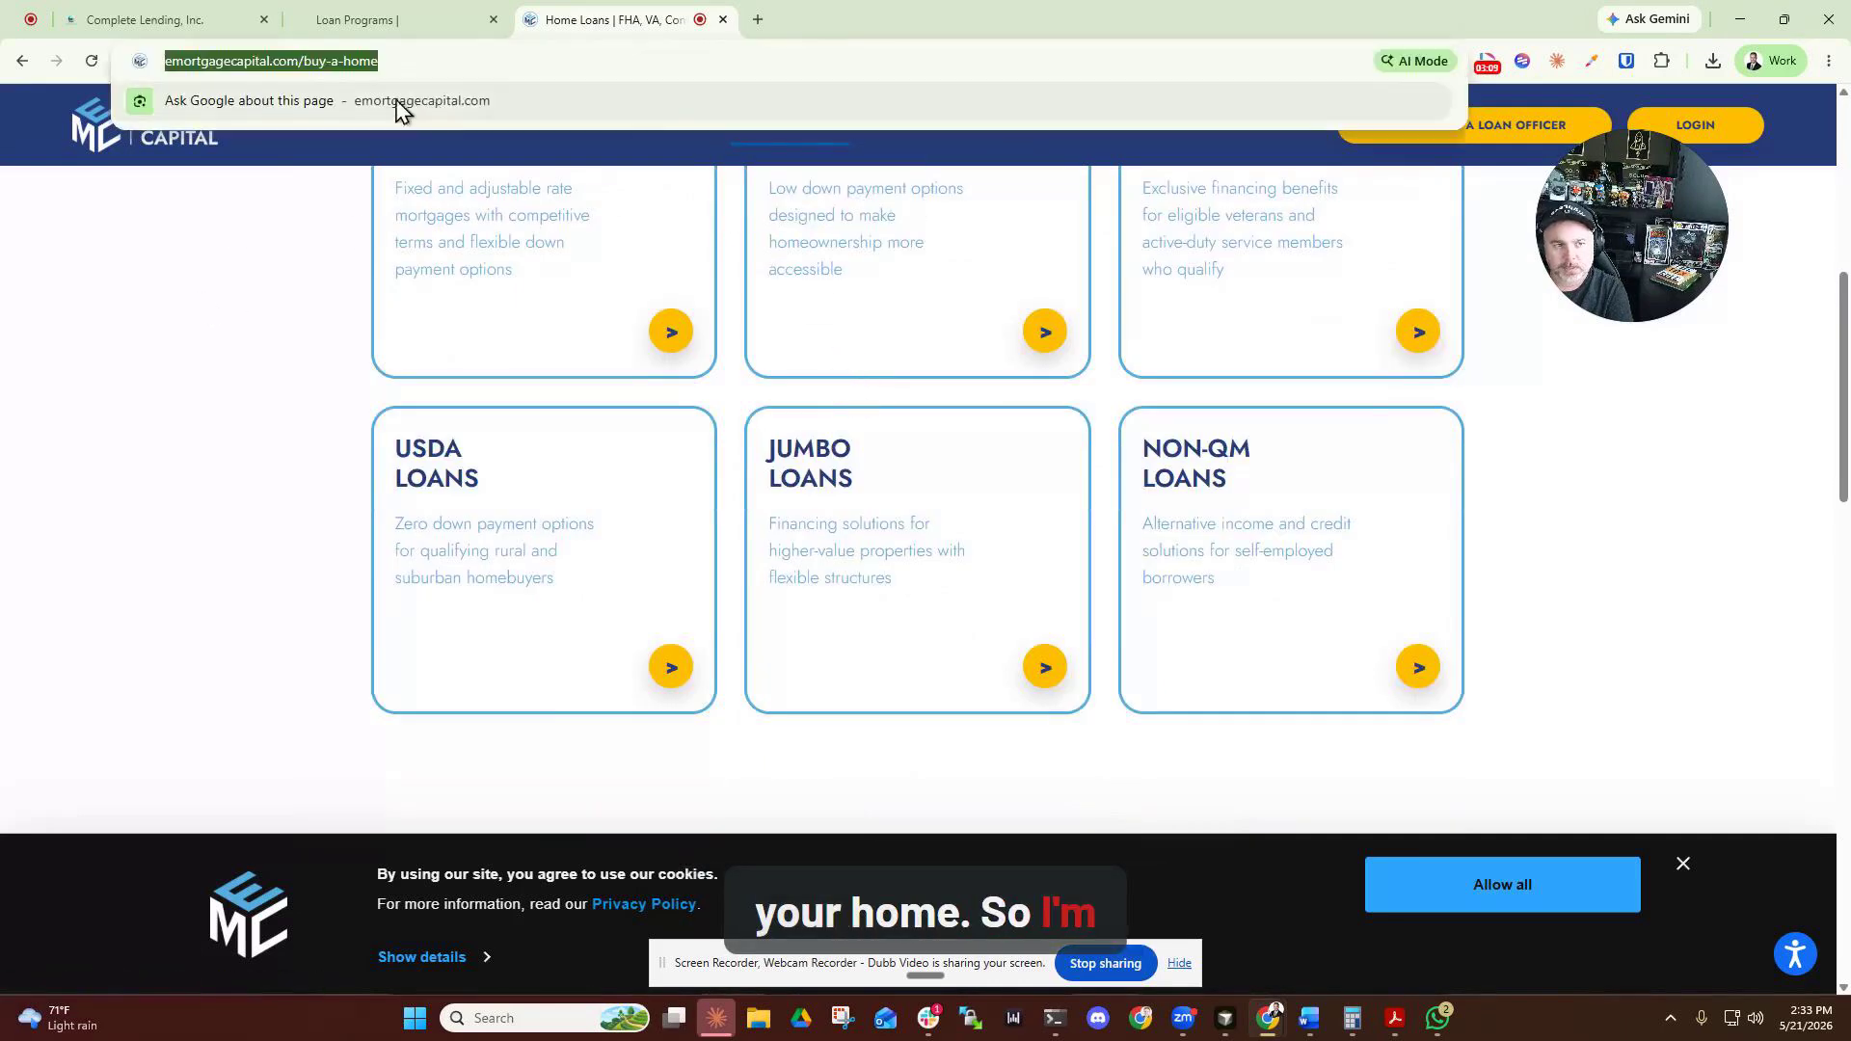
left_click(183, 19)
left_click(414, 909)
key("shift+Return")
key("shift+Return")
type("Also")
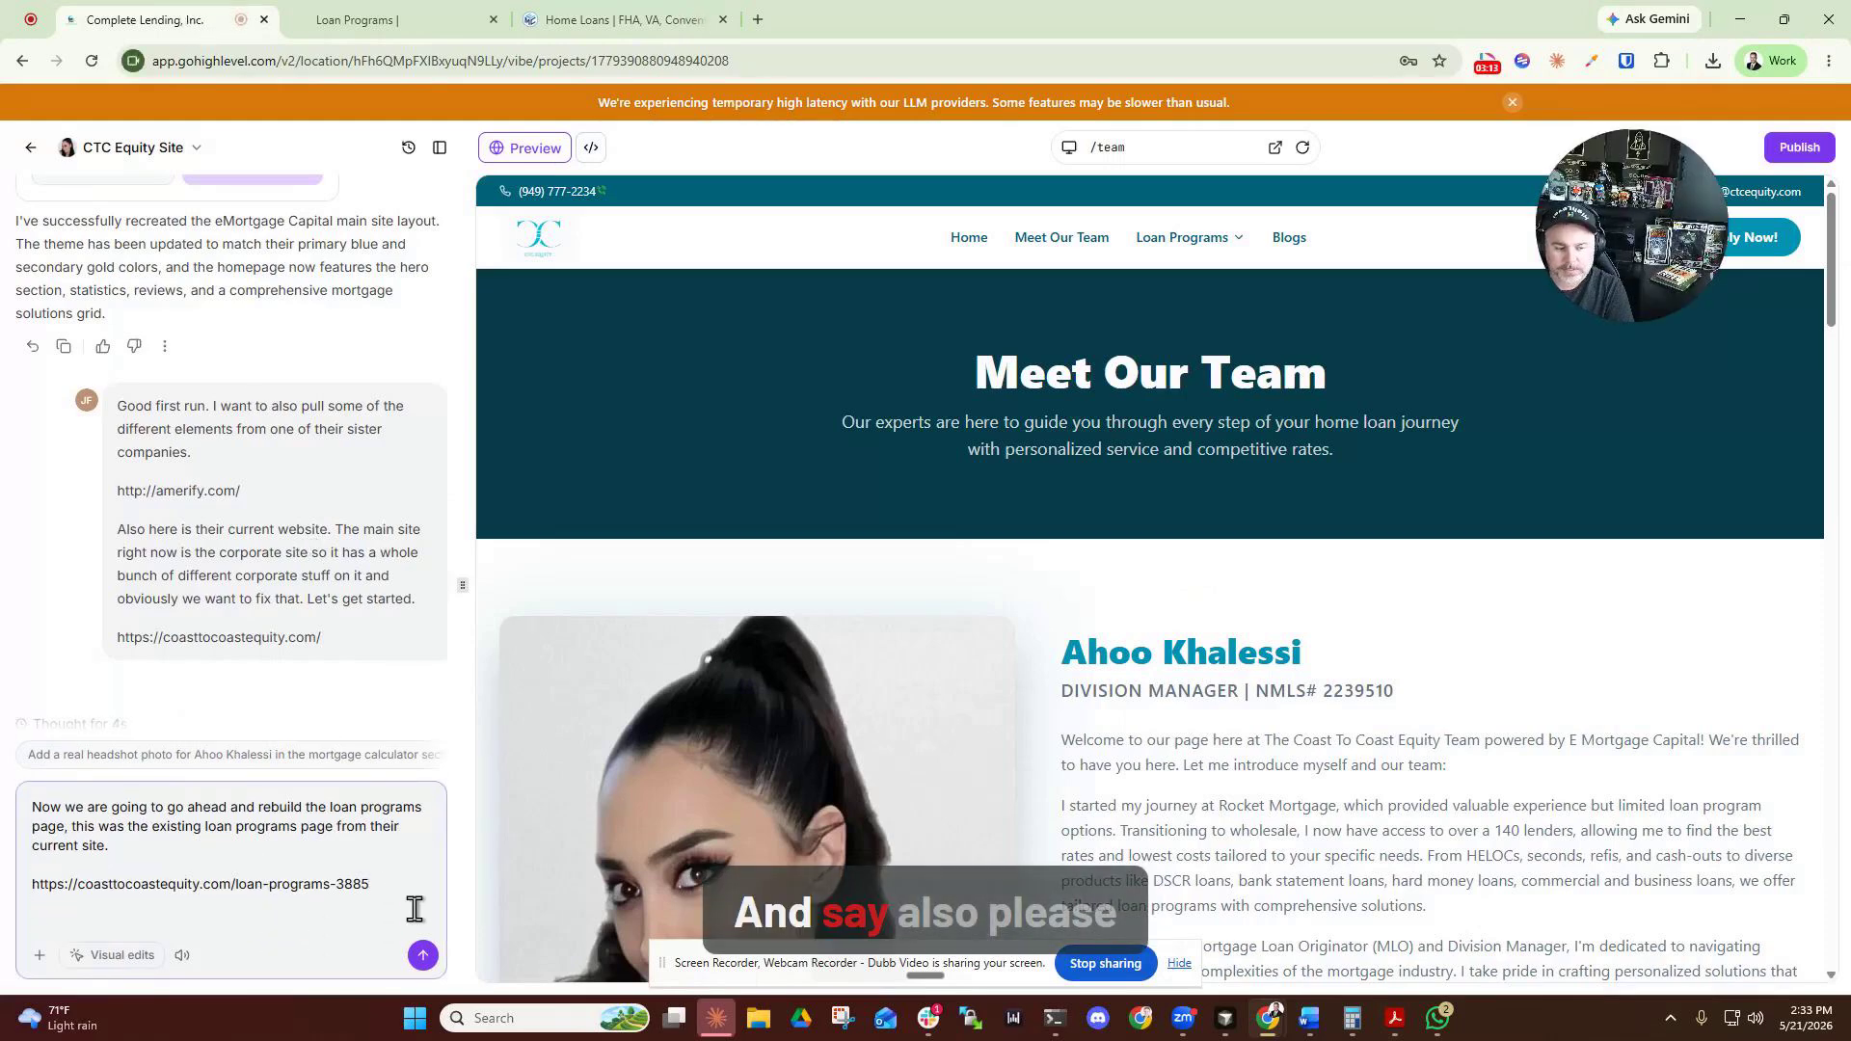
type(" please")
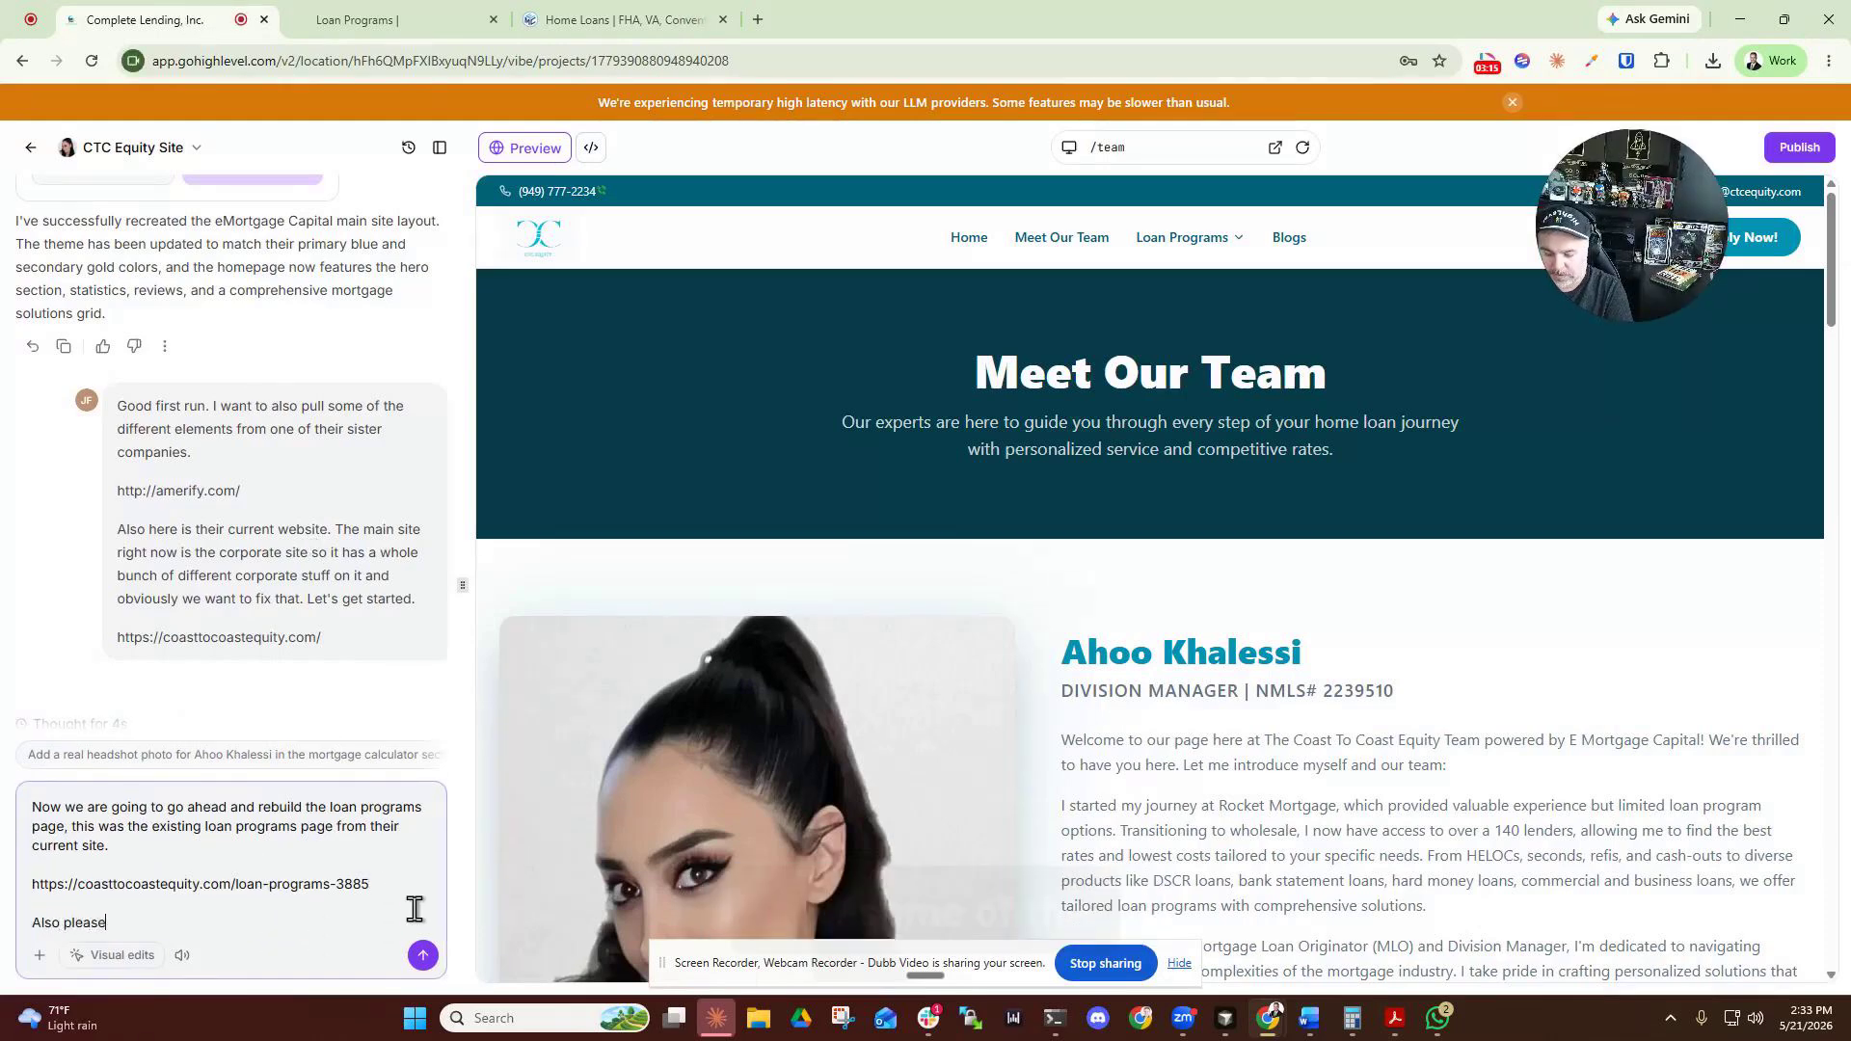
type(" take some of the elements of ")
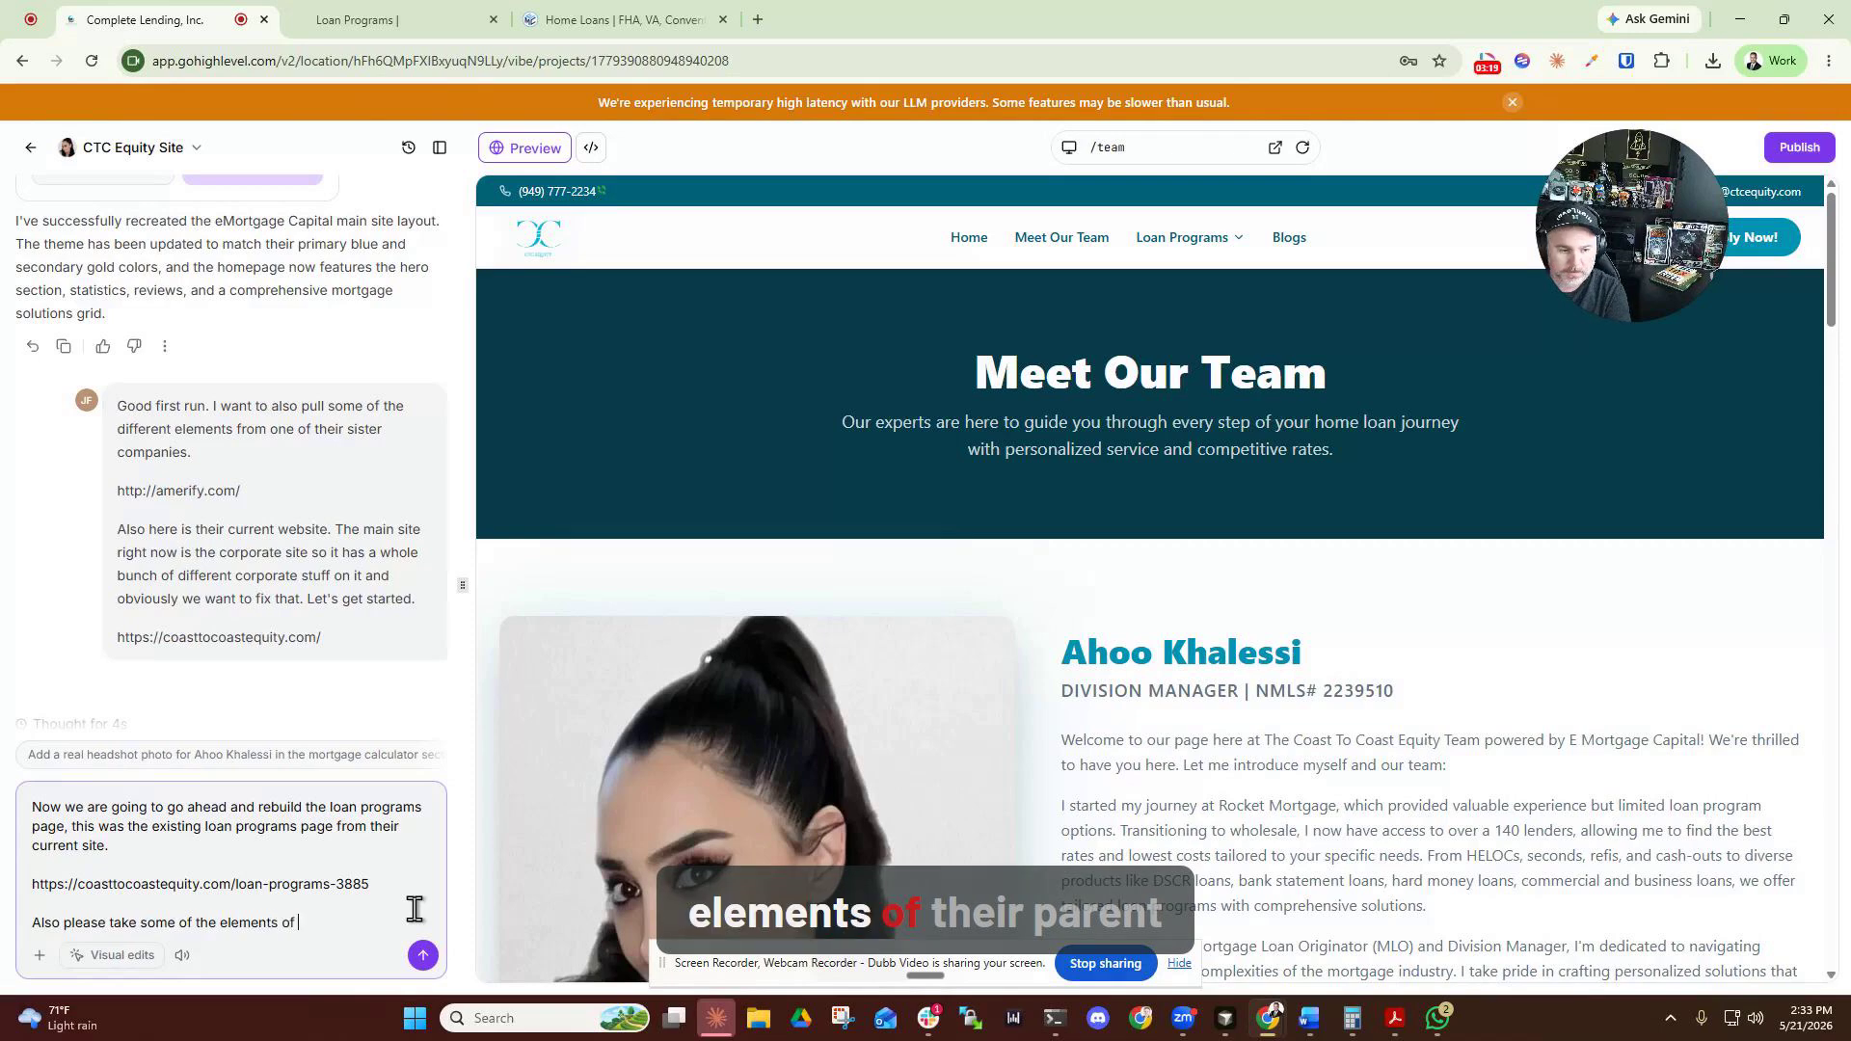
type("their par")
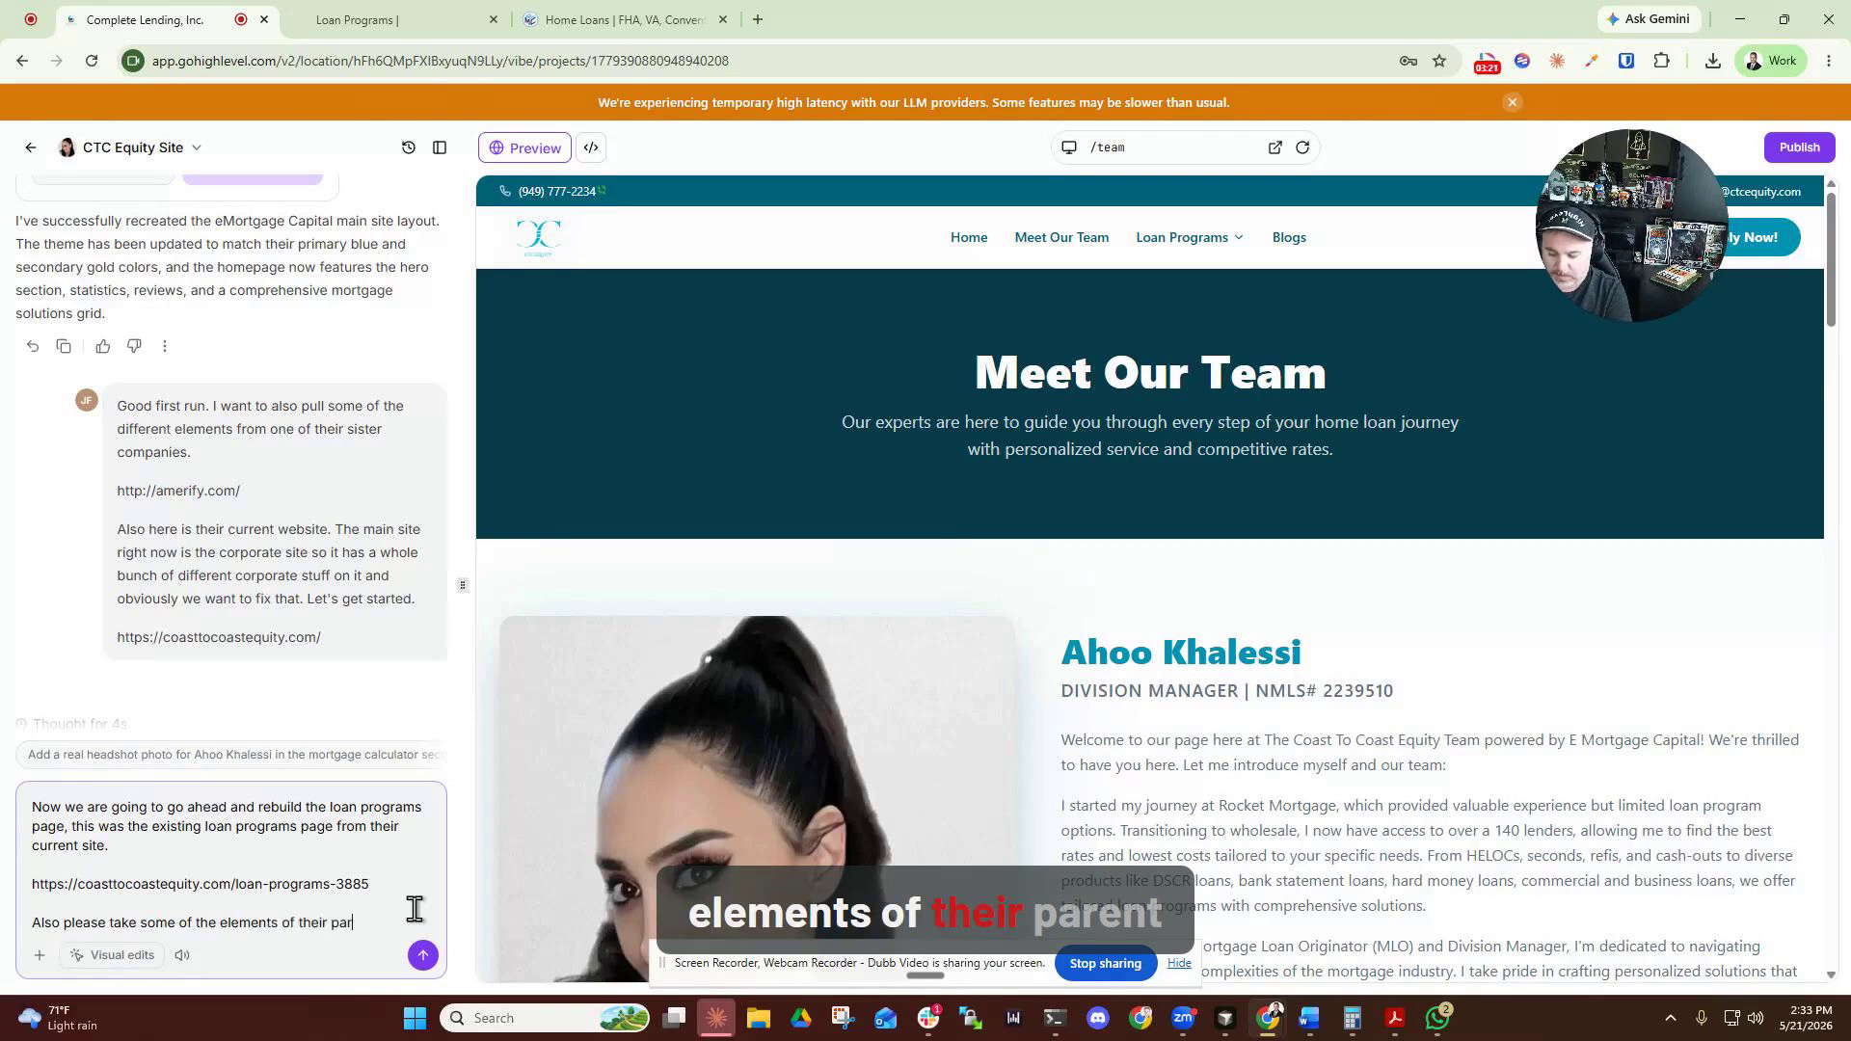
type("ent companies site")
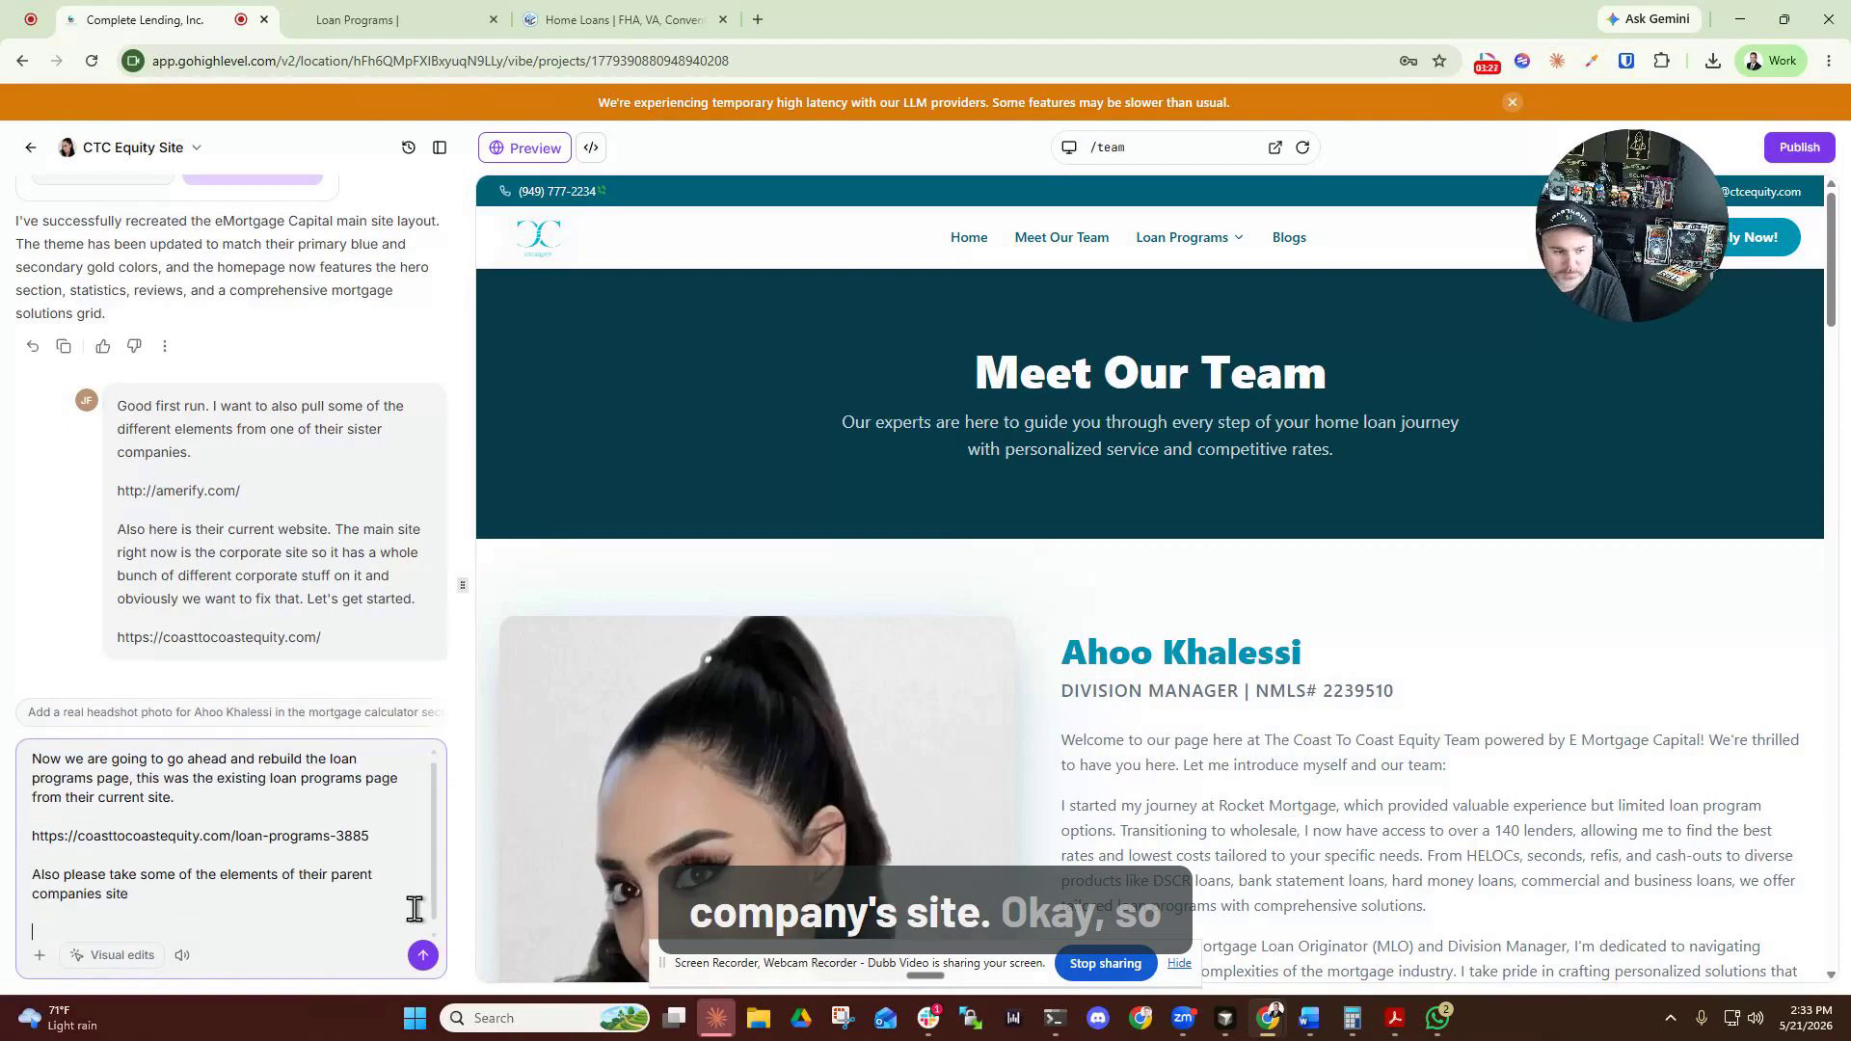
type("https://www.emortgagecapital.com/buy-a-home")
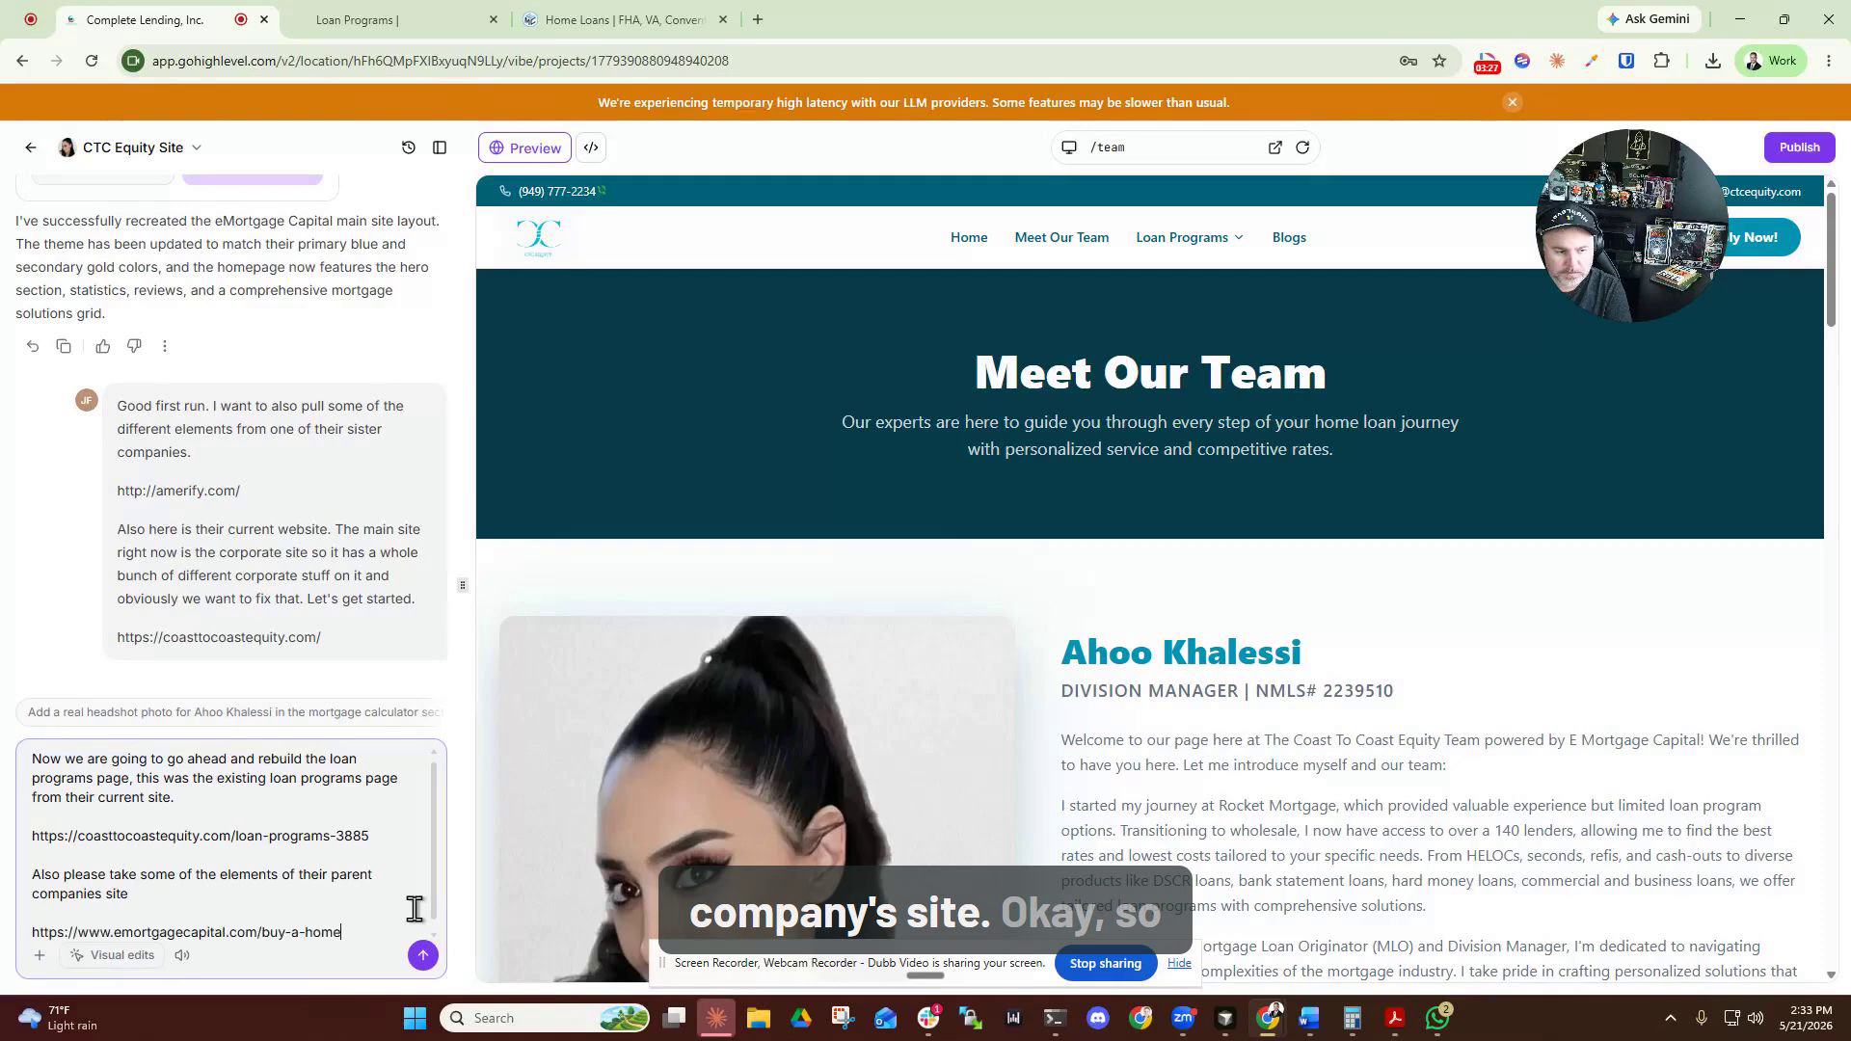
key("Return")
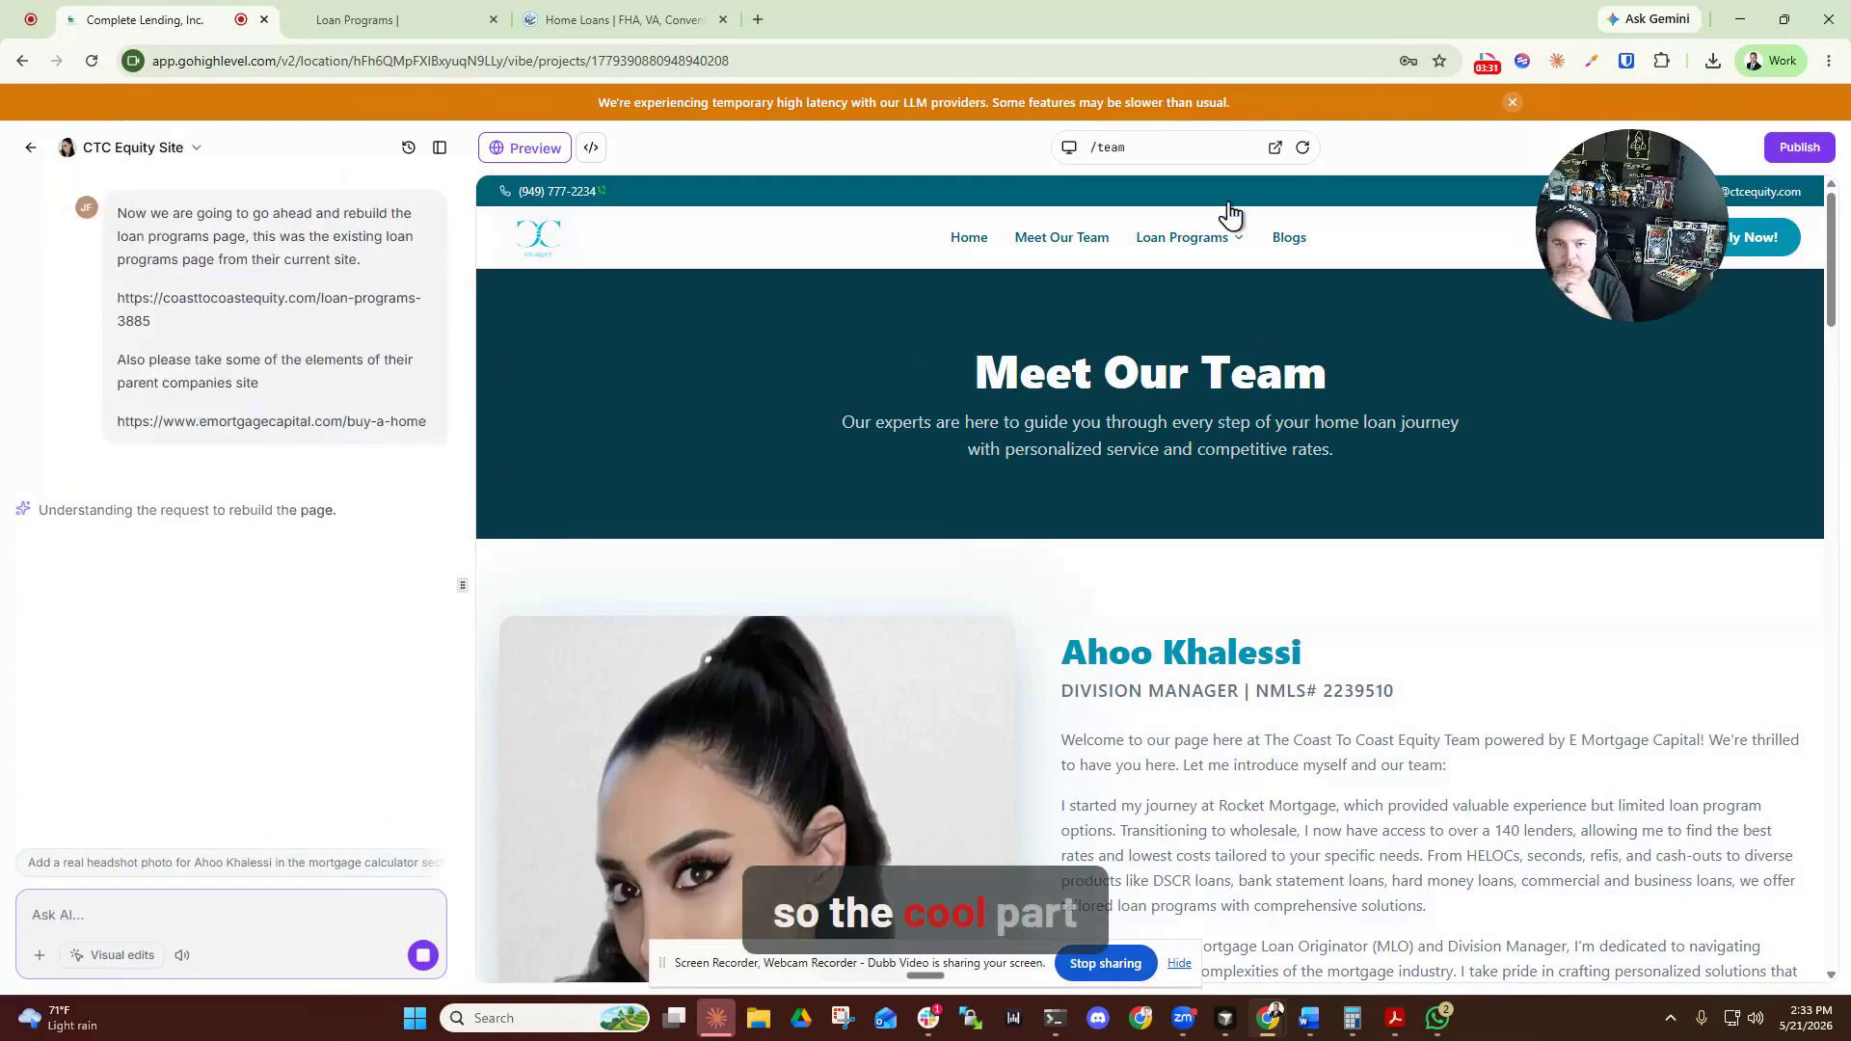
Check the preview's list of pages and look through the /team page down to its footer while the AI builds.
left_click(1180, 154)
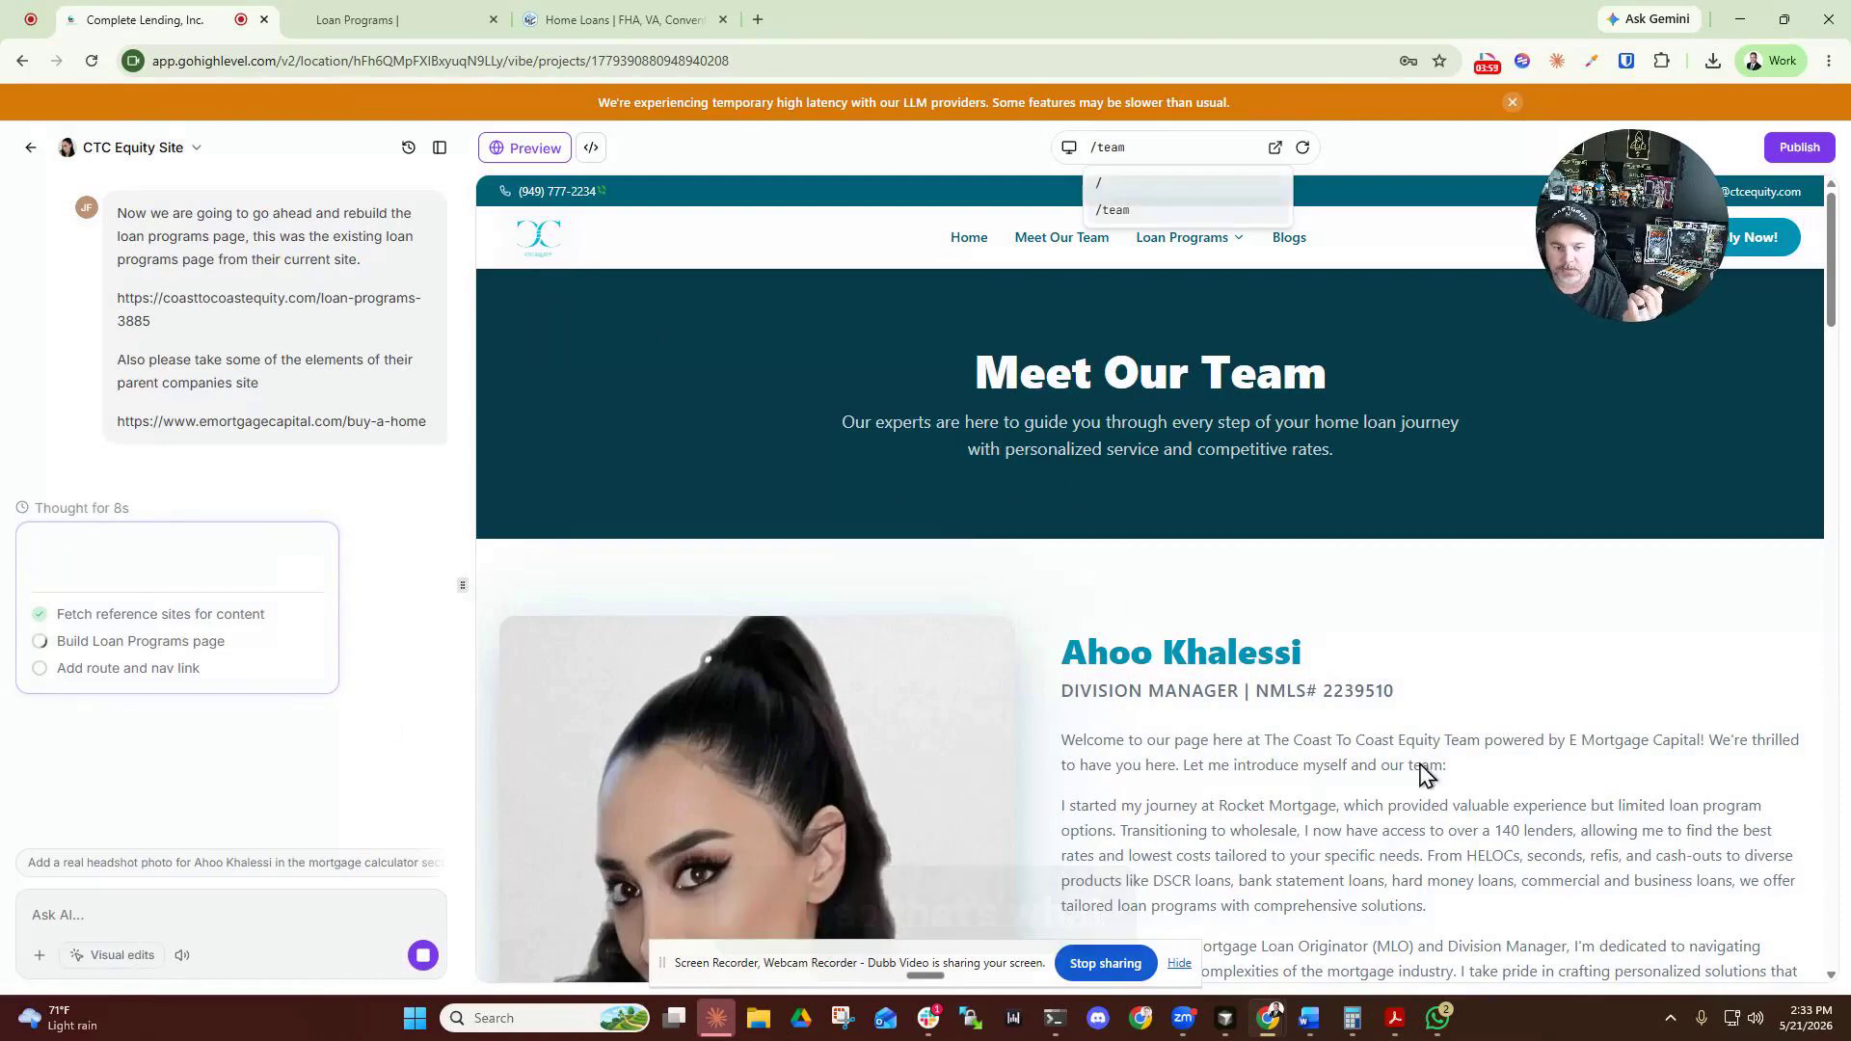
scroll(1426, 771, "down", 10)
scroll(1373, 704, "down", 15)
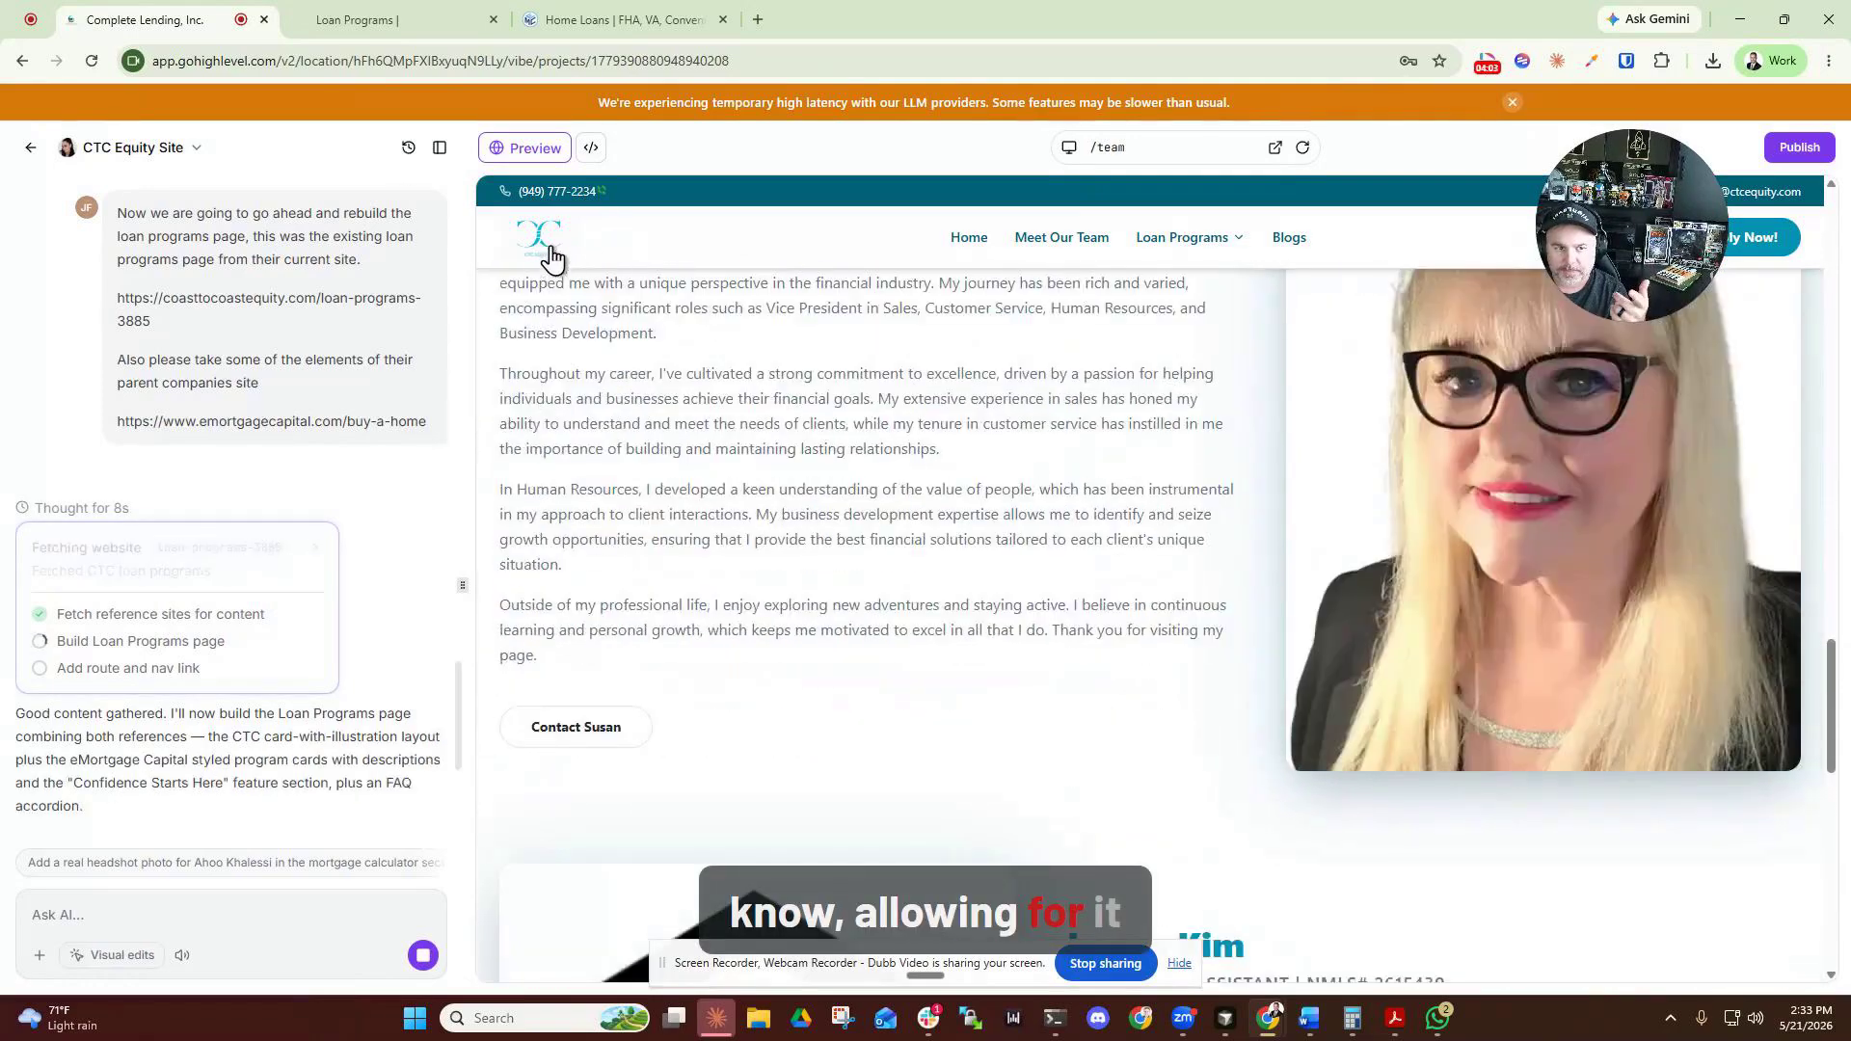
scroll(813, 491, "down", 10)
scroll(813, 492, "down", 4)
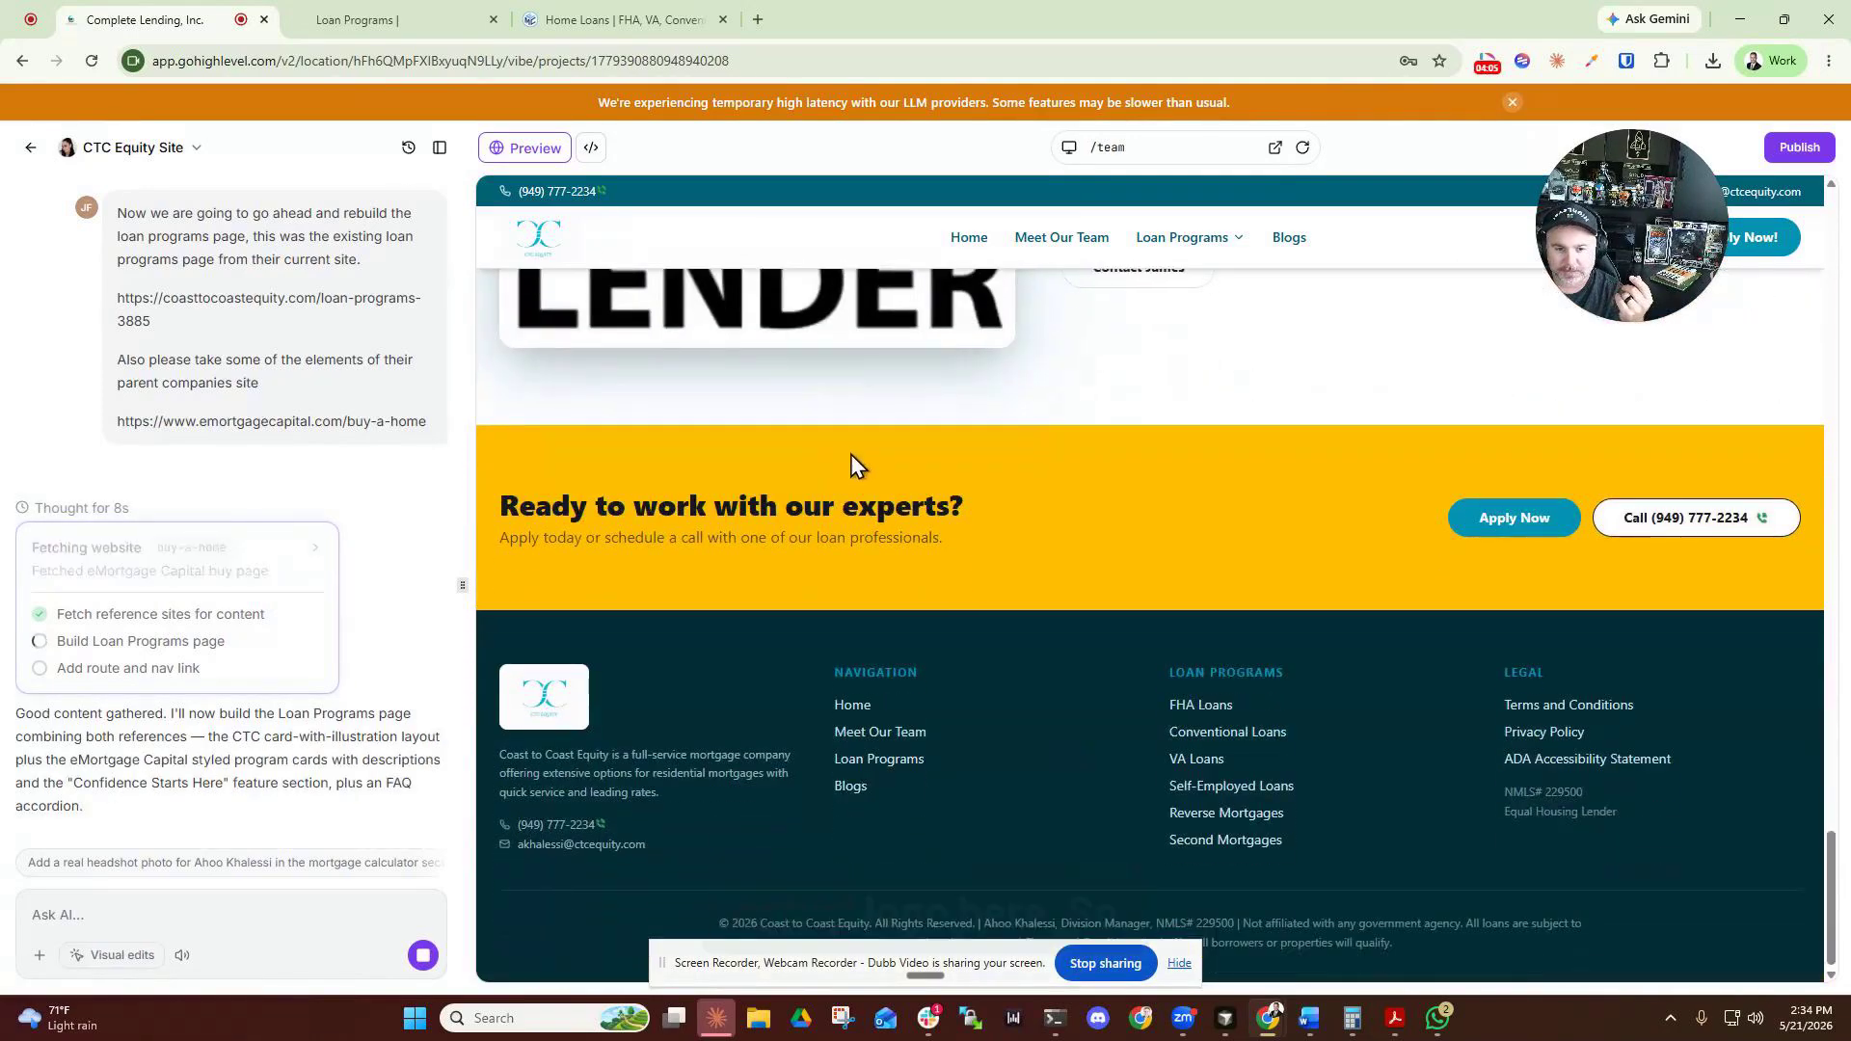
scroll(842, 578, "up", 15)
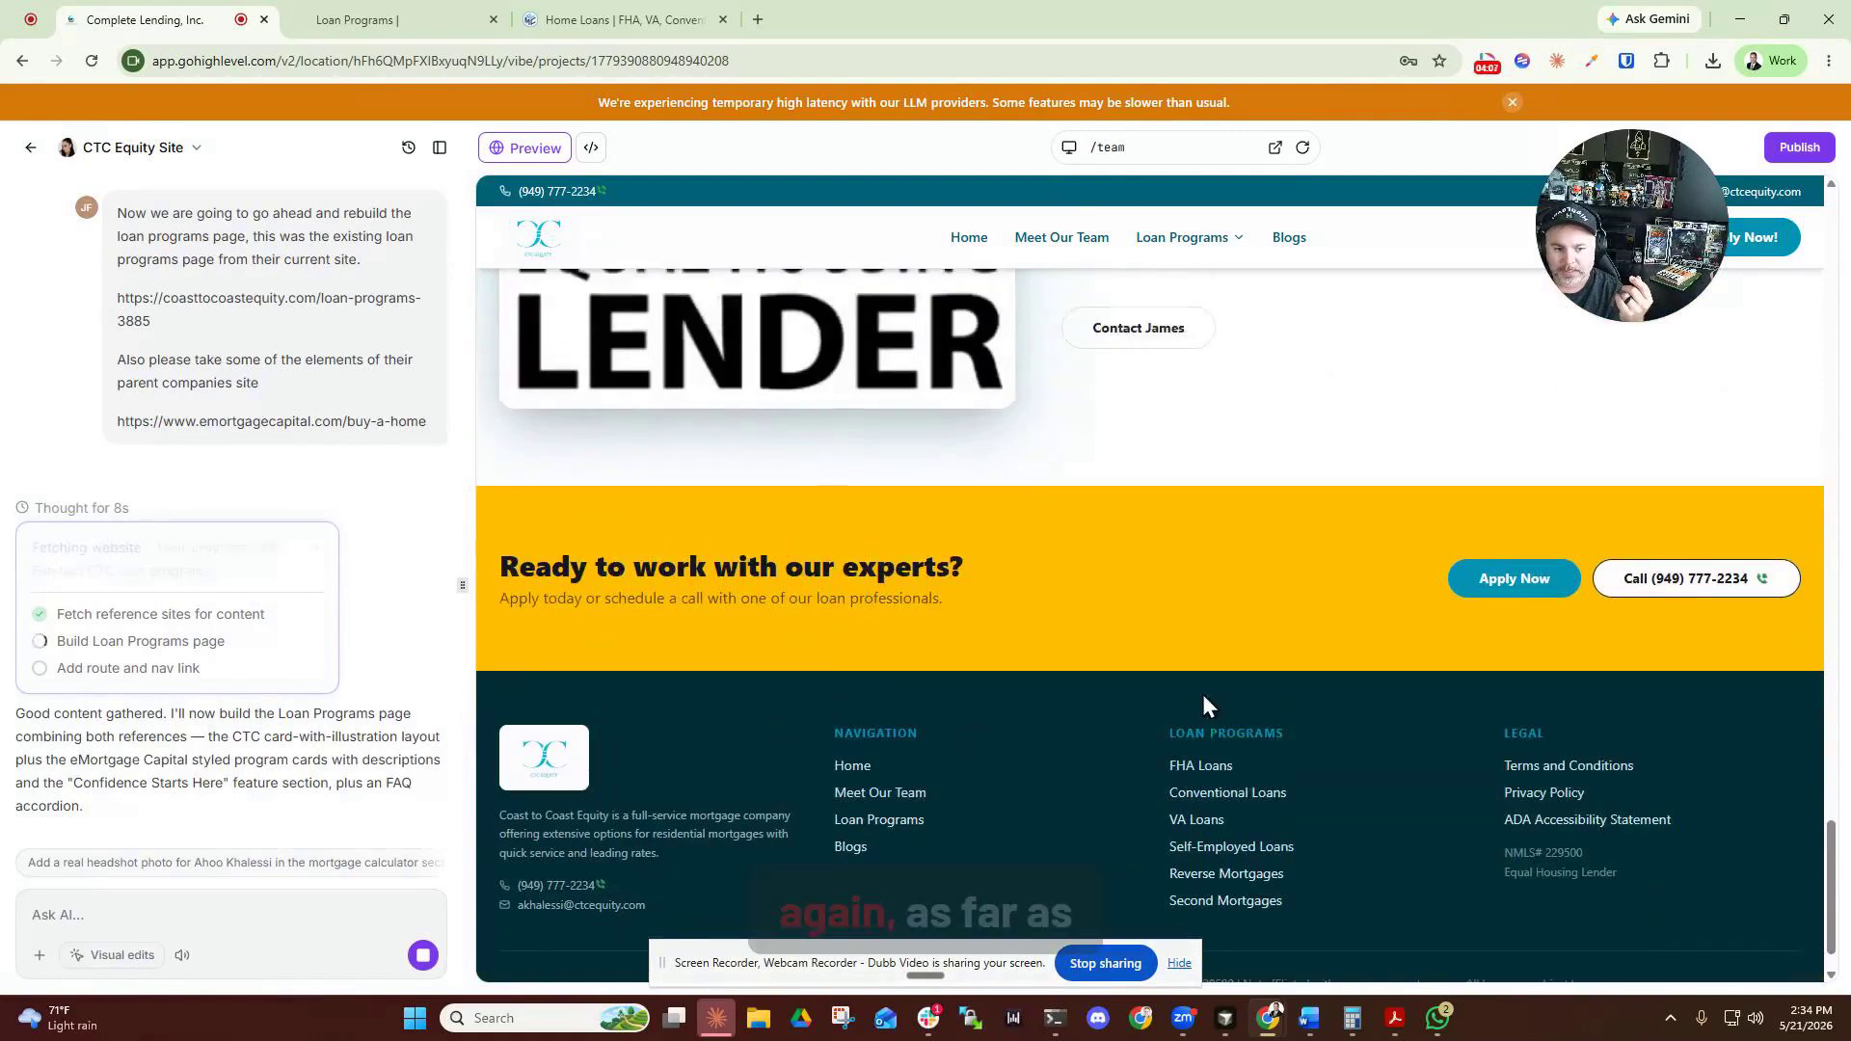
scroll(1090, 712, "up", 10)
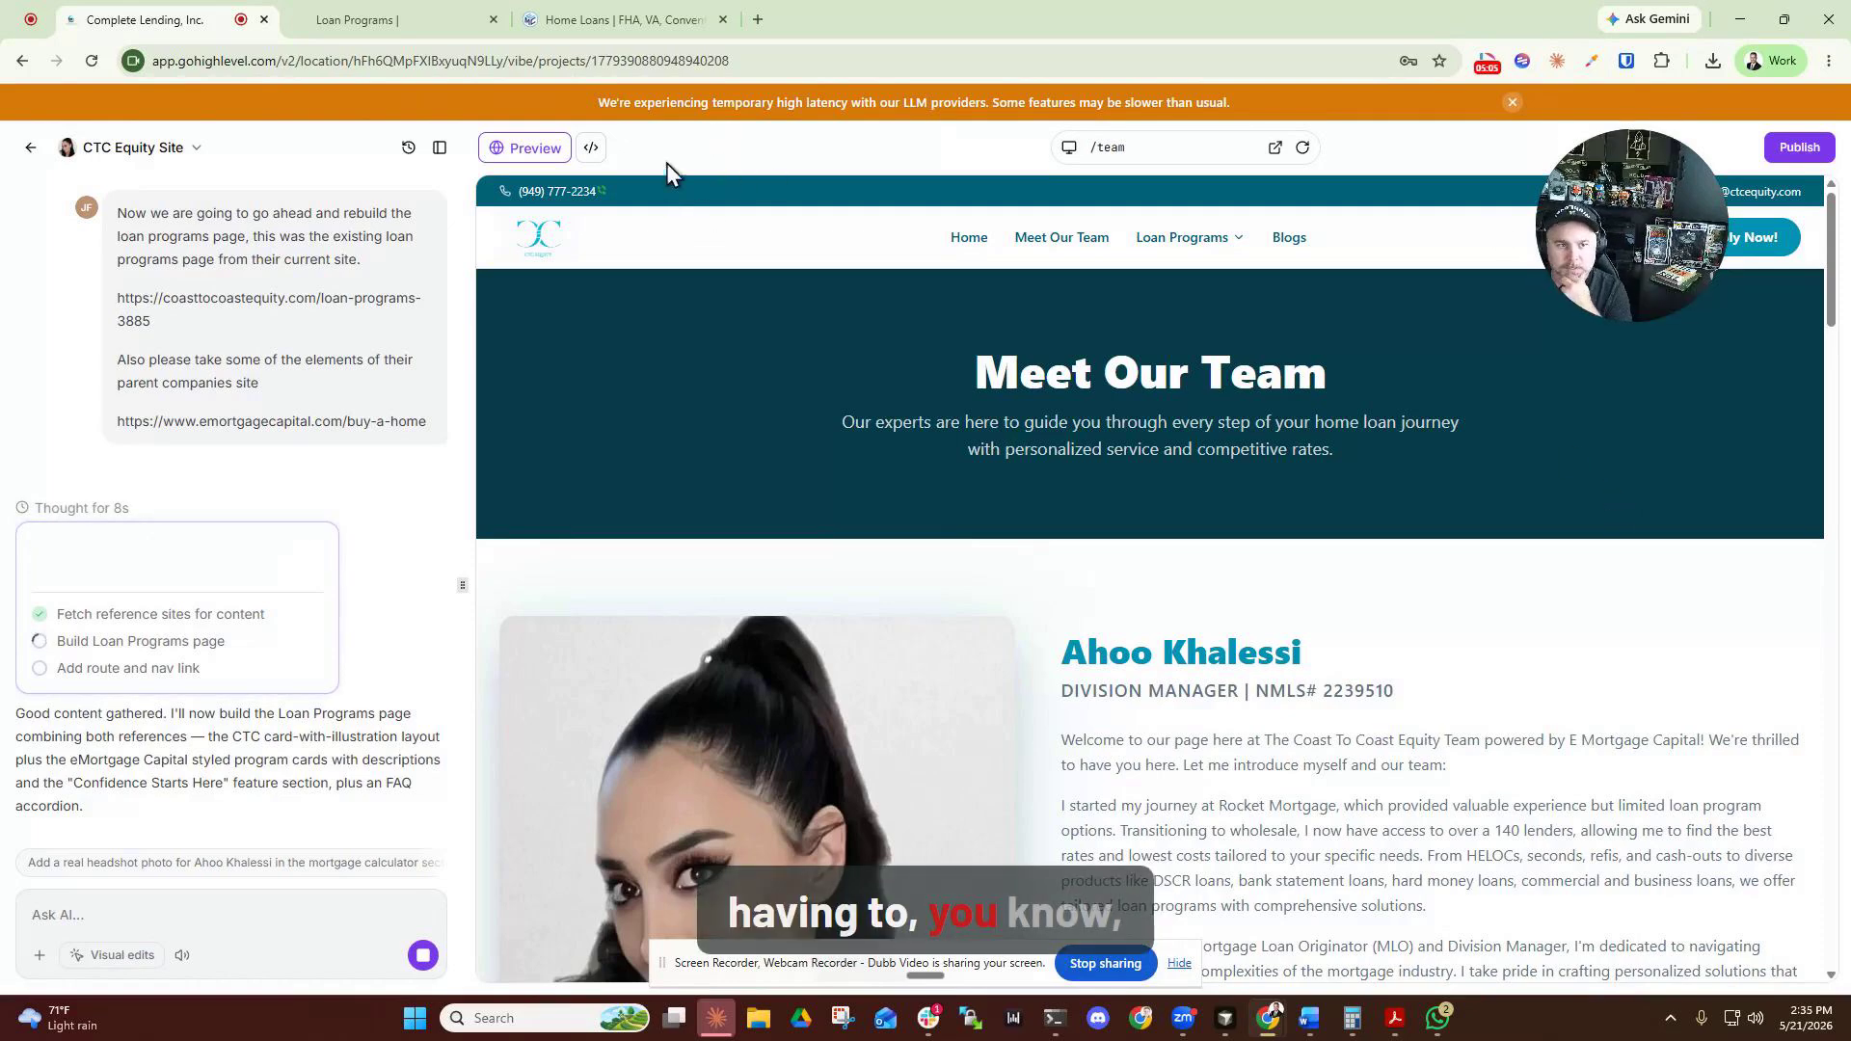
left_click(439, 21)
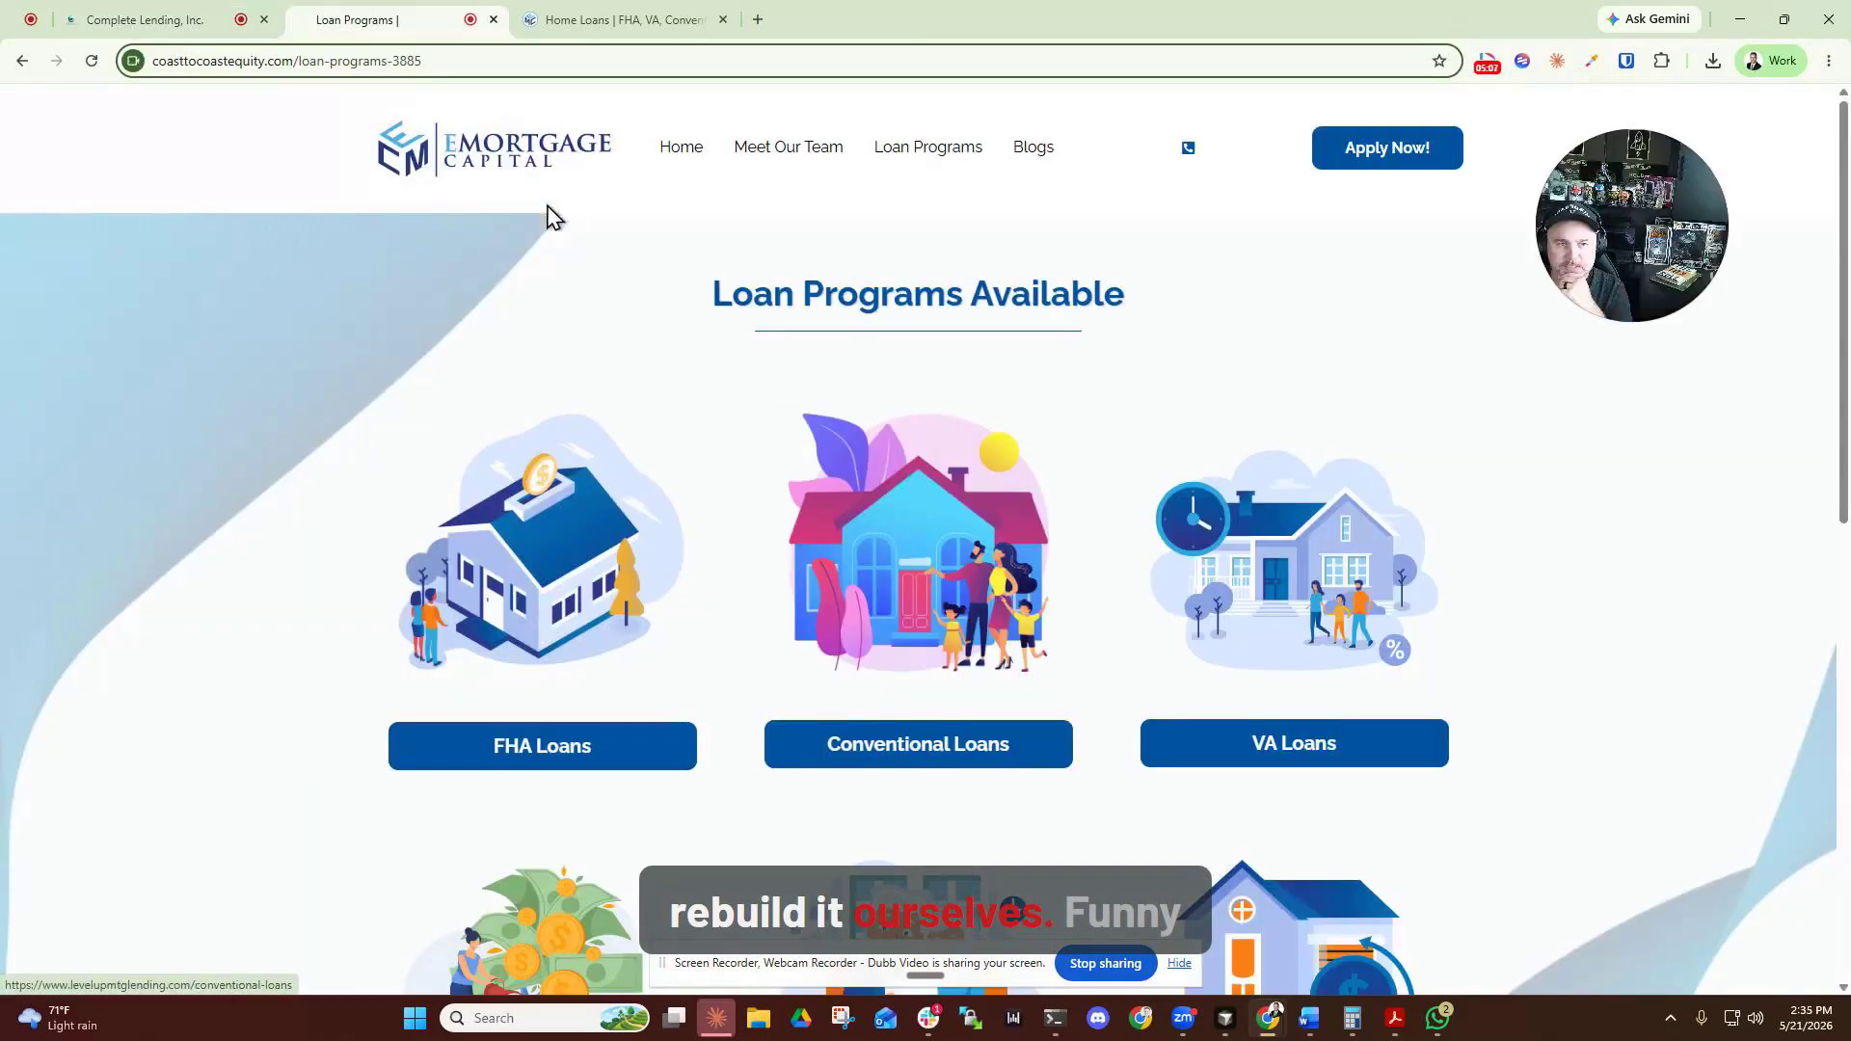
left_click(662, 157)
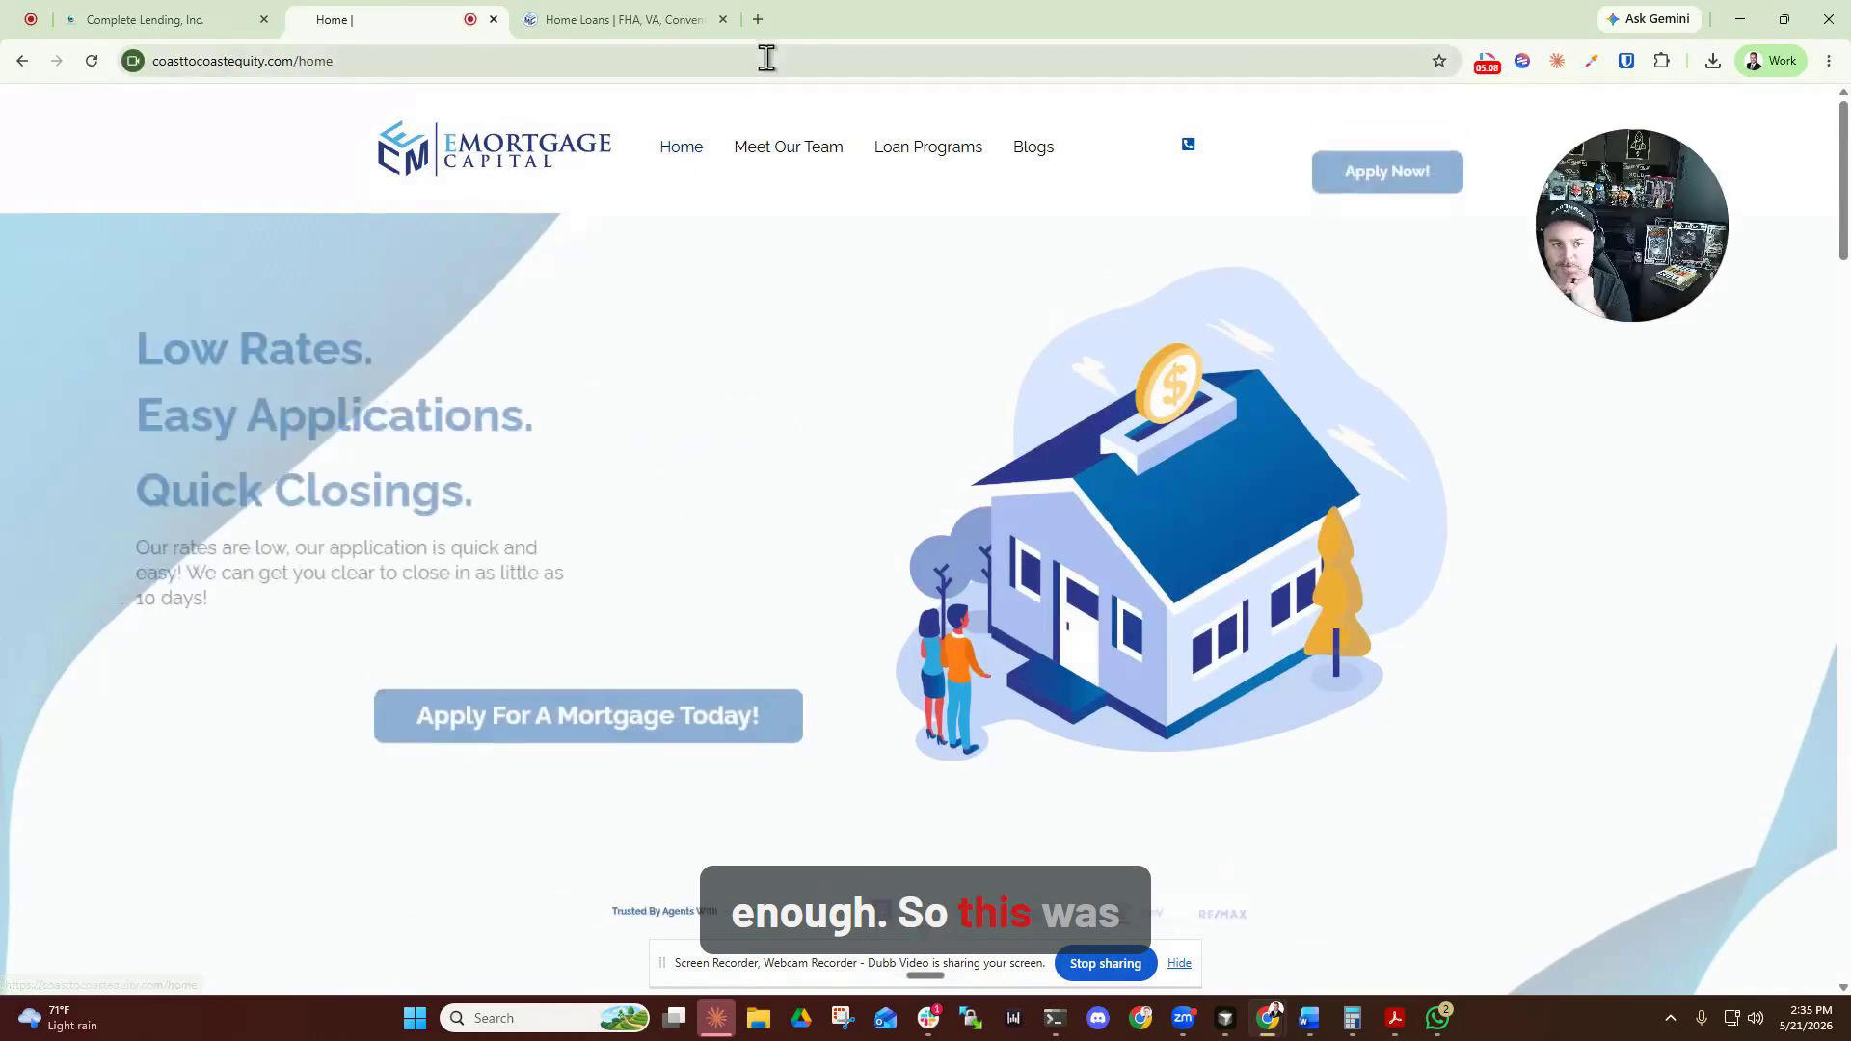
left_click(759, 19)
type("www")
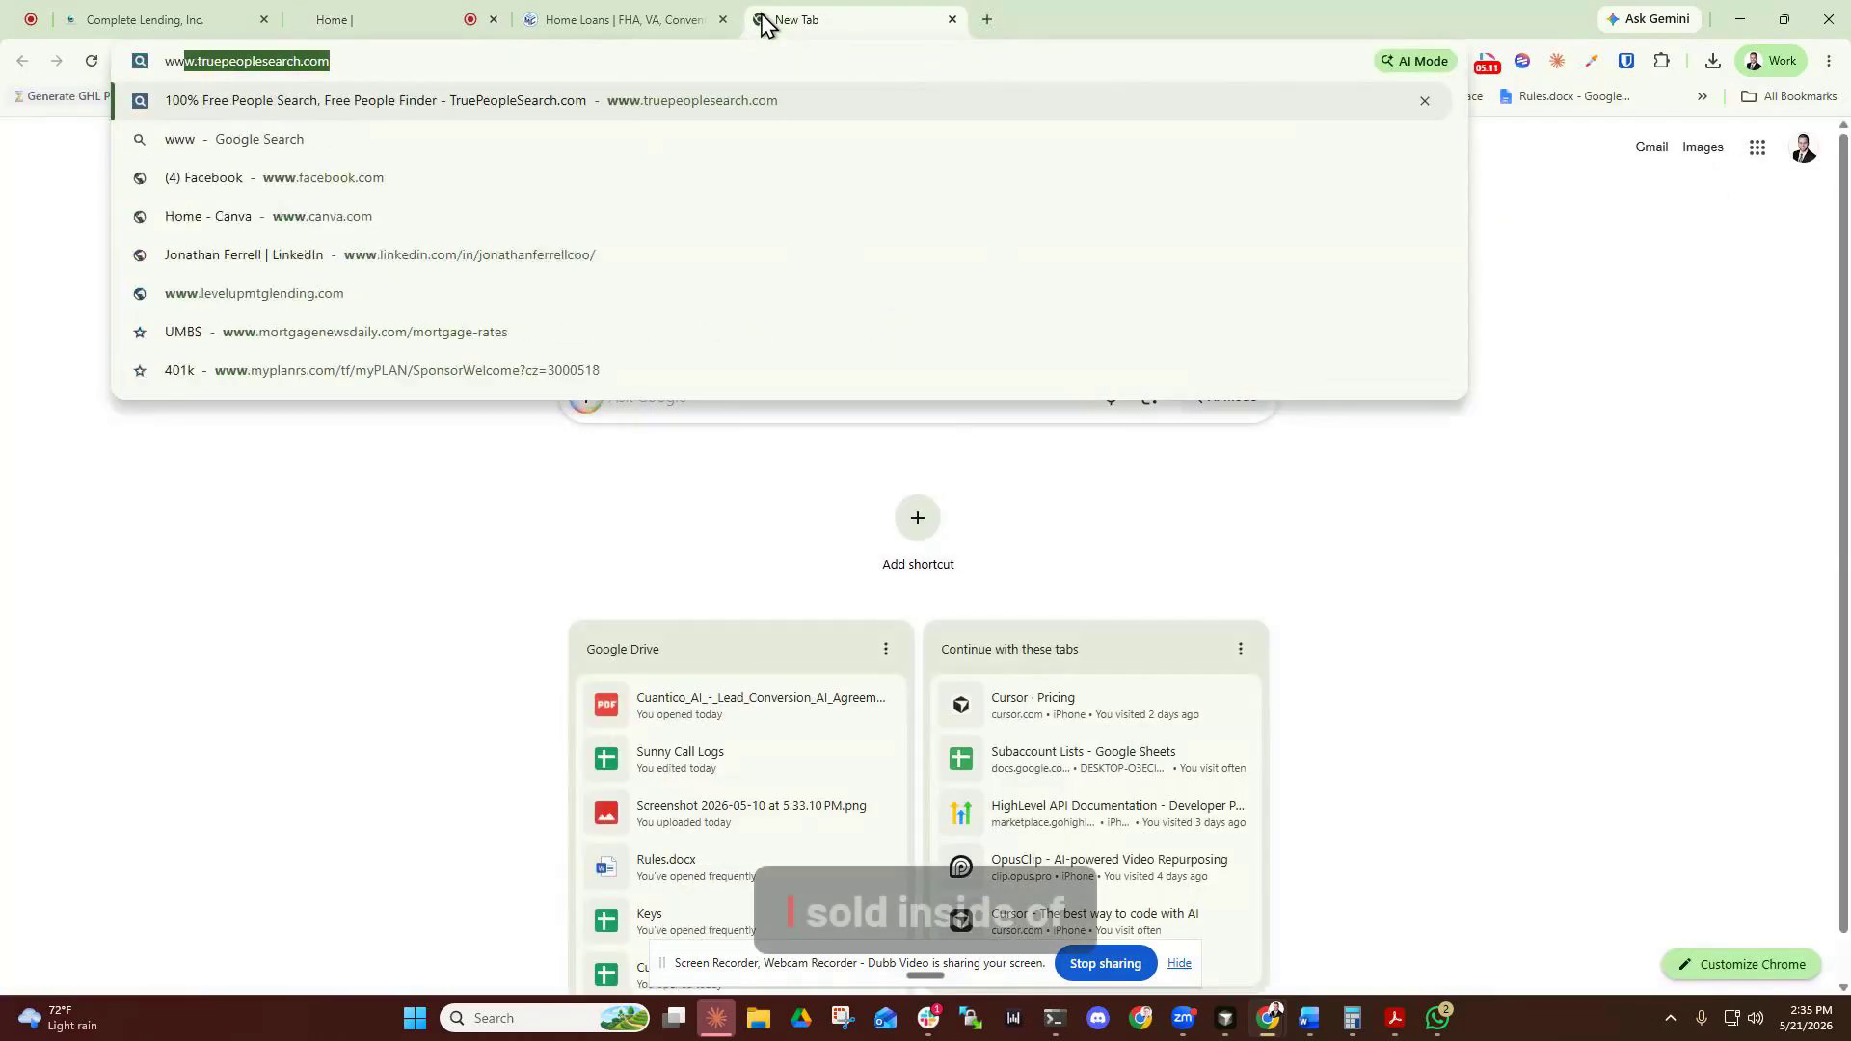
type(".level")
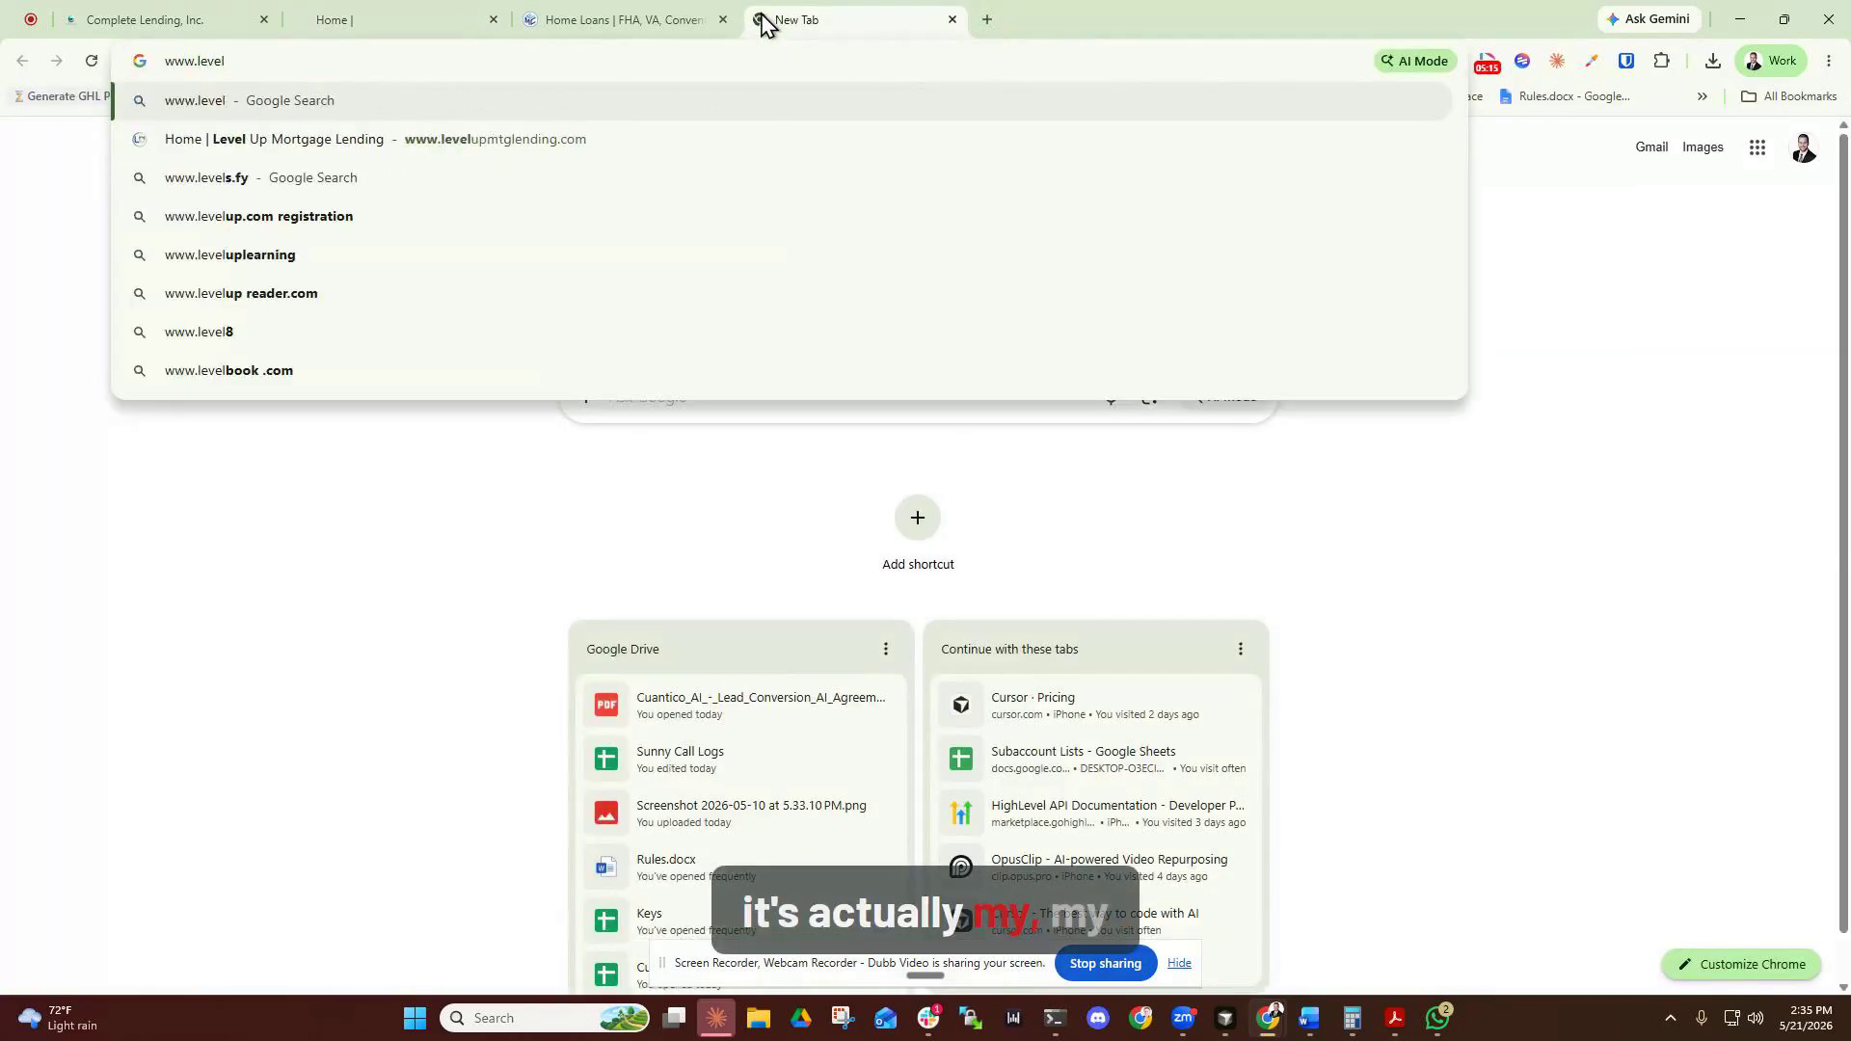
key("Down")
key("Return")
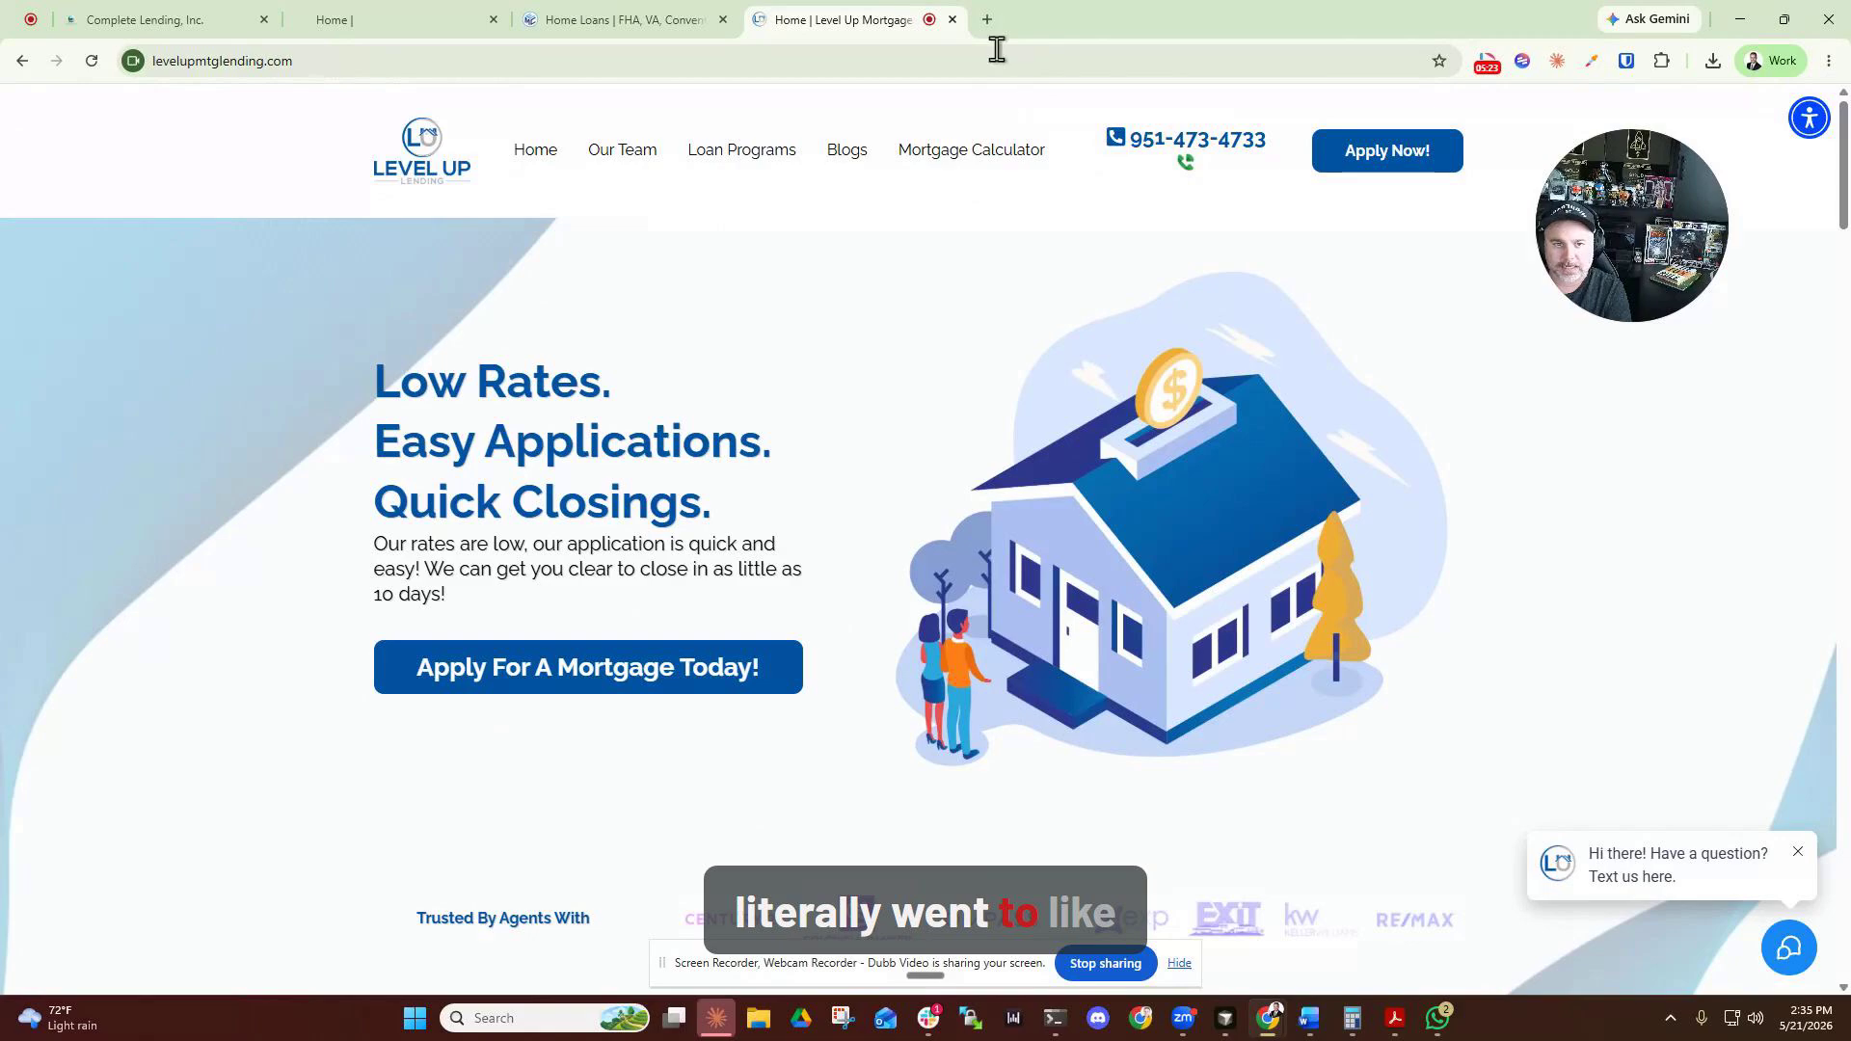
Look through the Level Up home page's reviews, loan programs and blogs, and open its Loan Programs page.
scroll(788, 449, "down", 4)
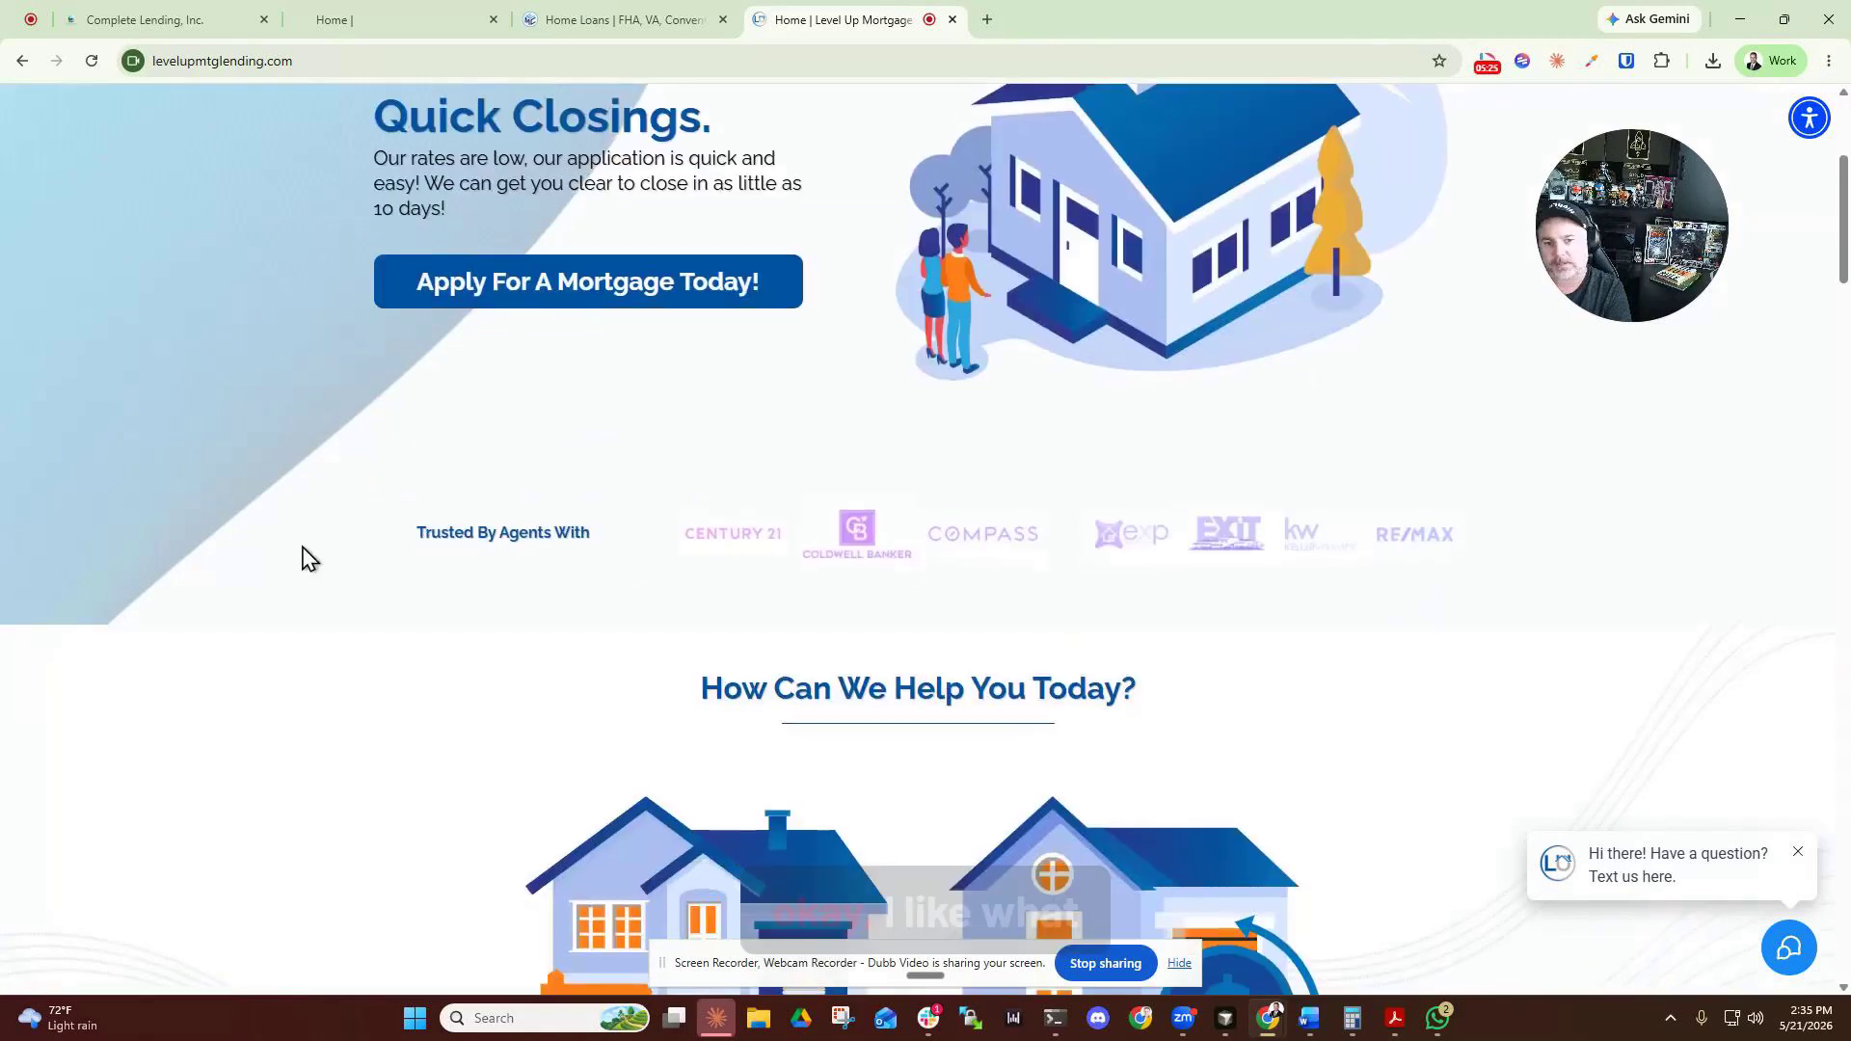
scroll(328, 549, "down", 5)
scroll(743, 475, "down", 3)
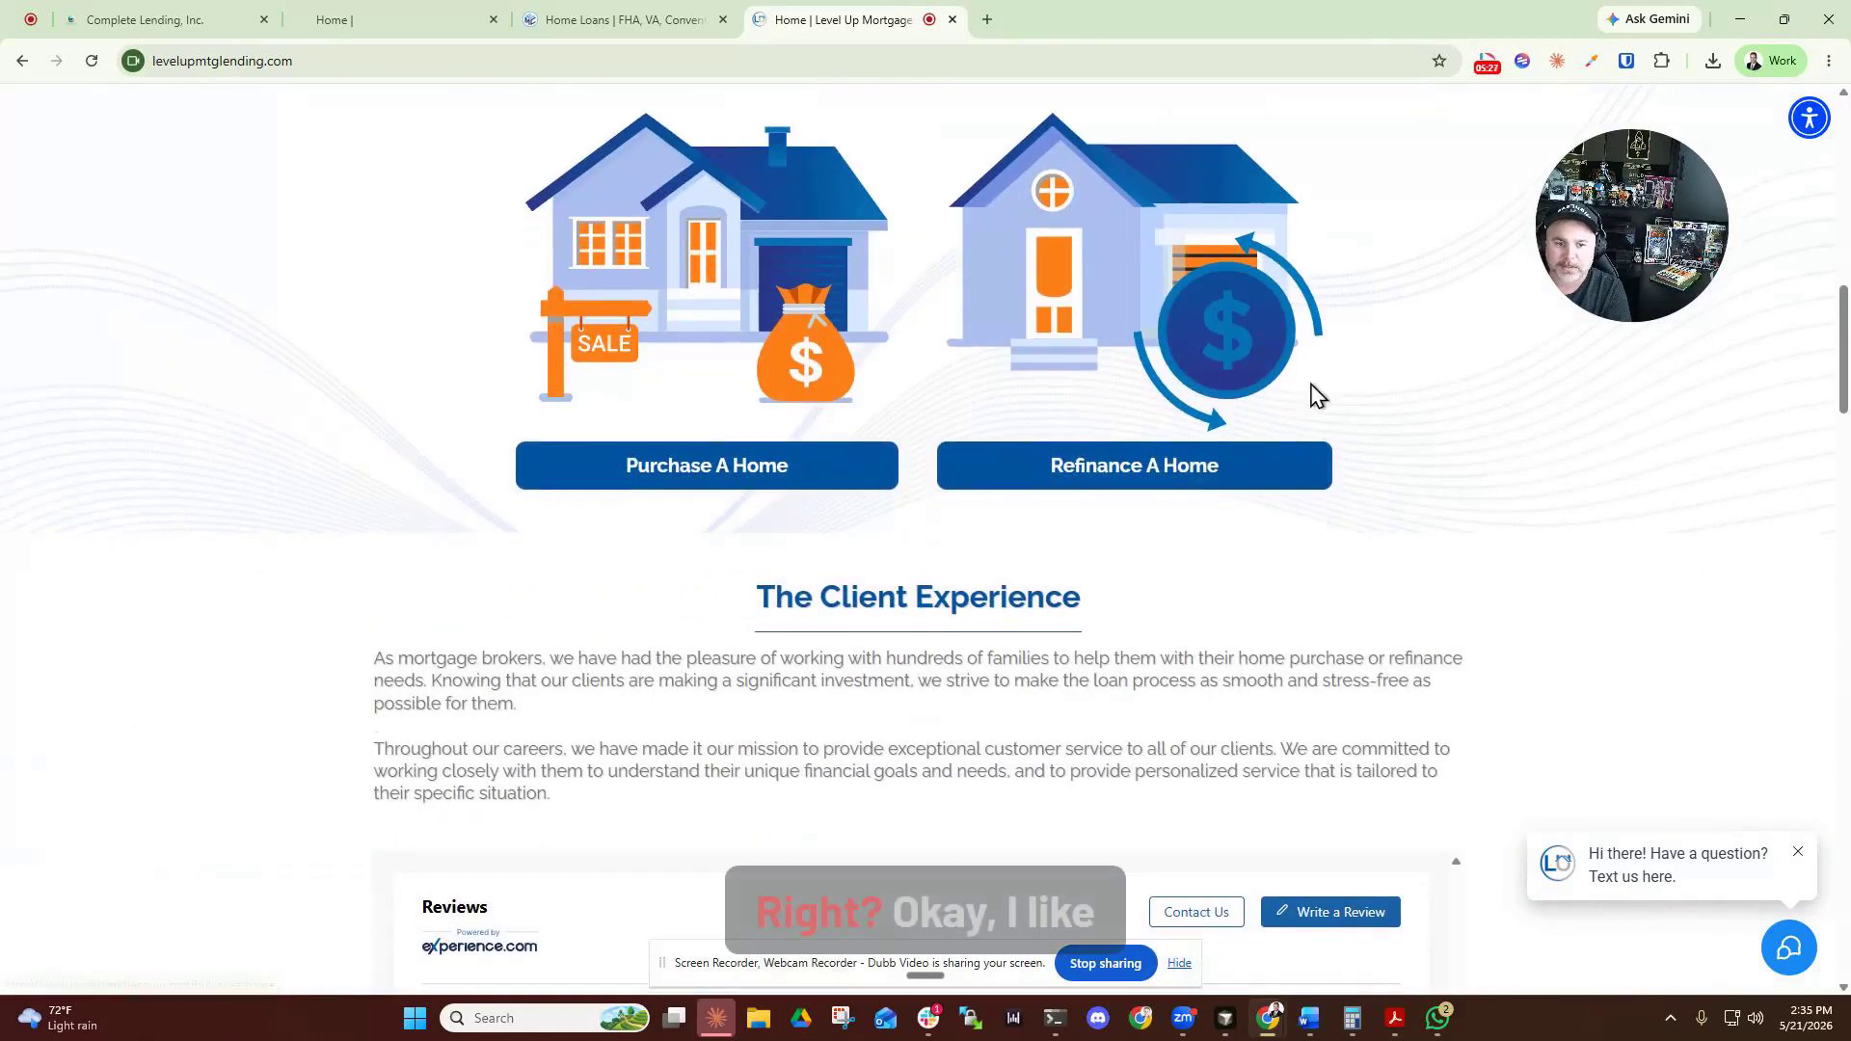
scroll(1314, 396, "down", 8)
scroll(1311, 390, "down", 12)
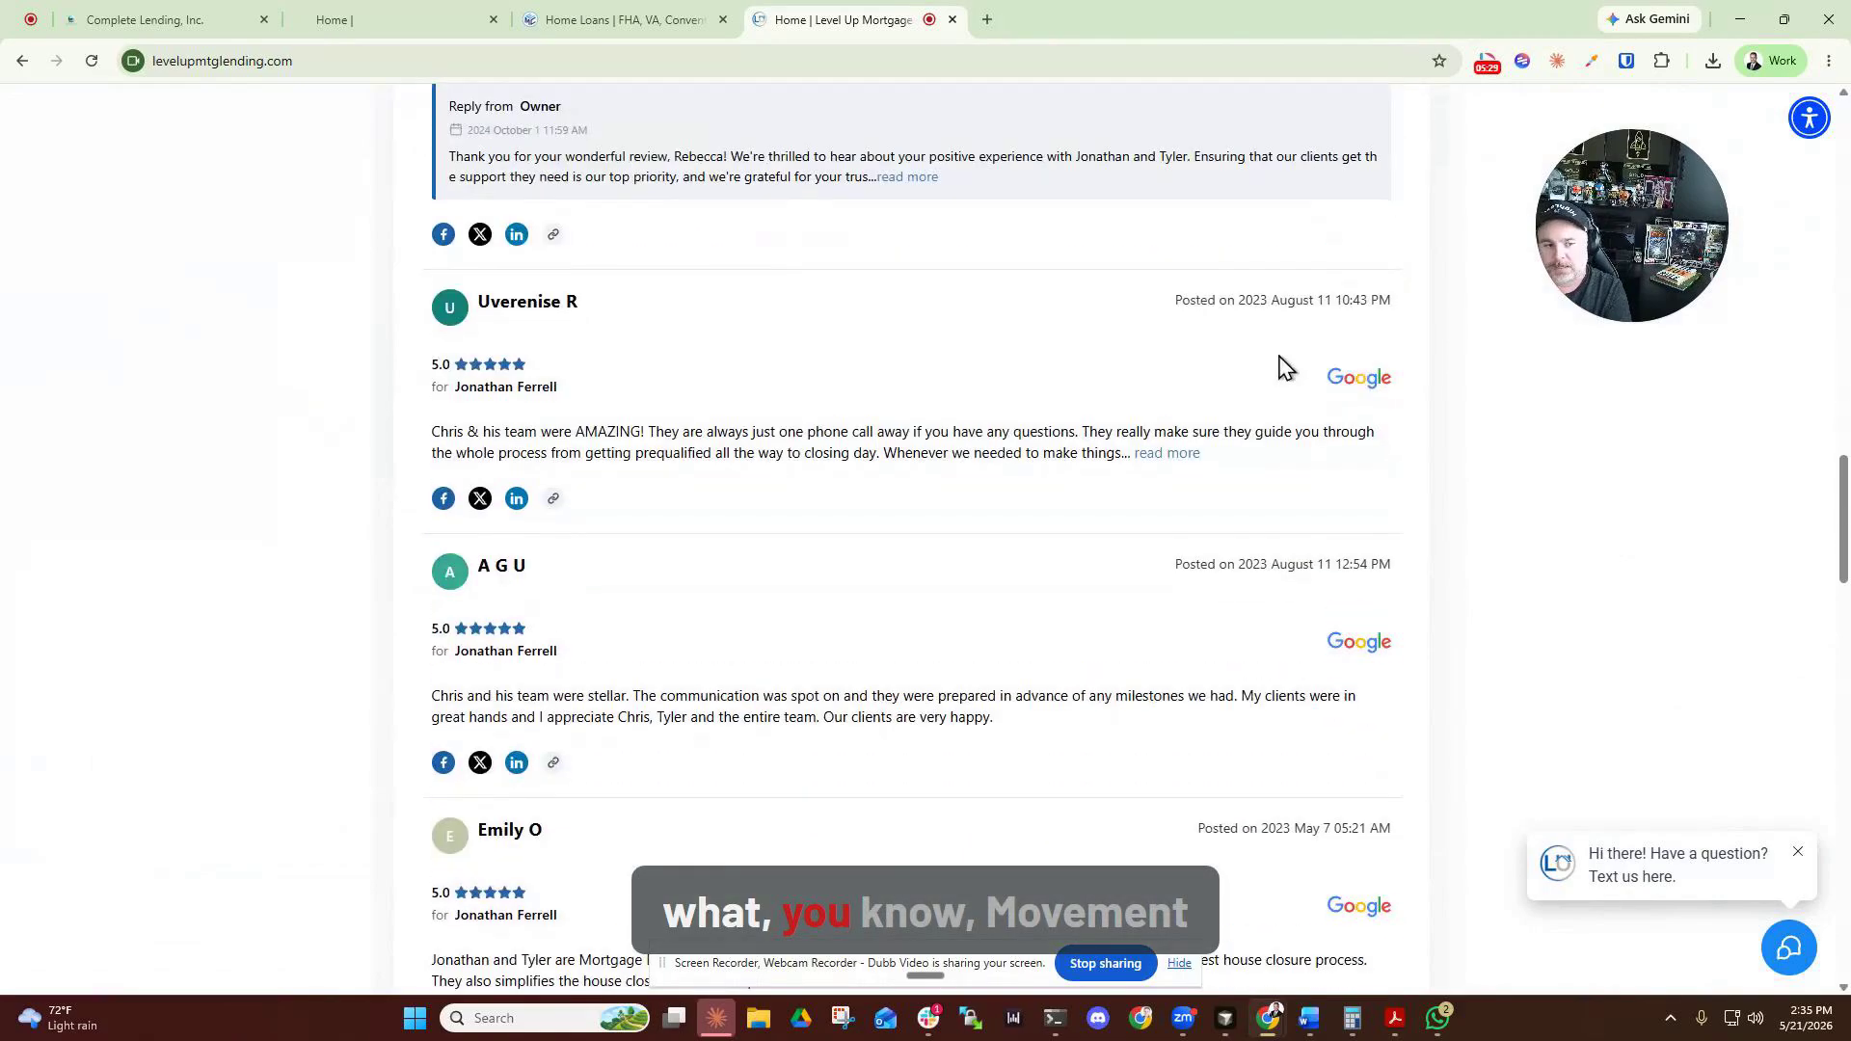
scroll(1297, 390, "down", 10)
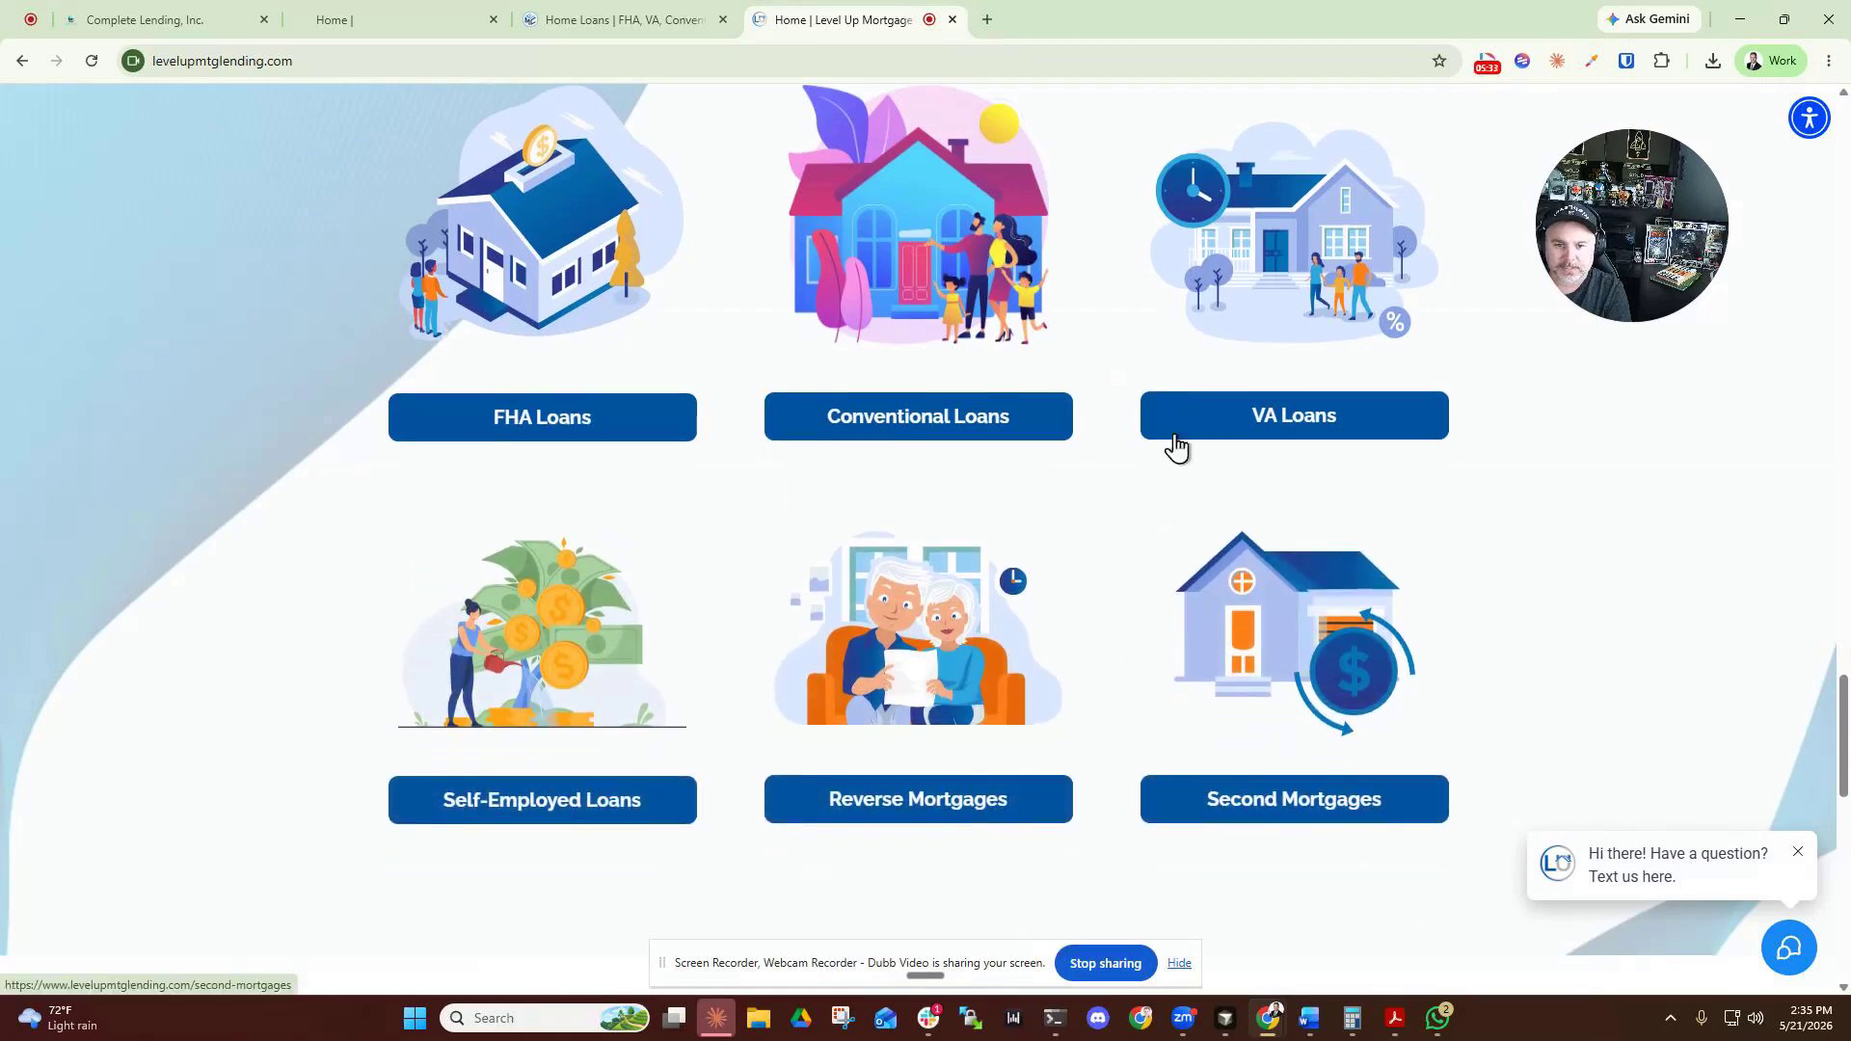
scroll(682, 756, "down", 3)
scroll(847, 537, "down", 4)
scroll(881, 526, "down", 4)
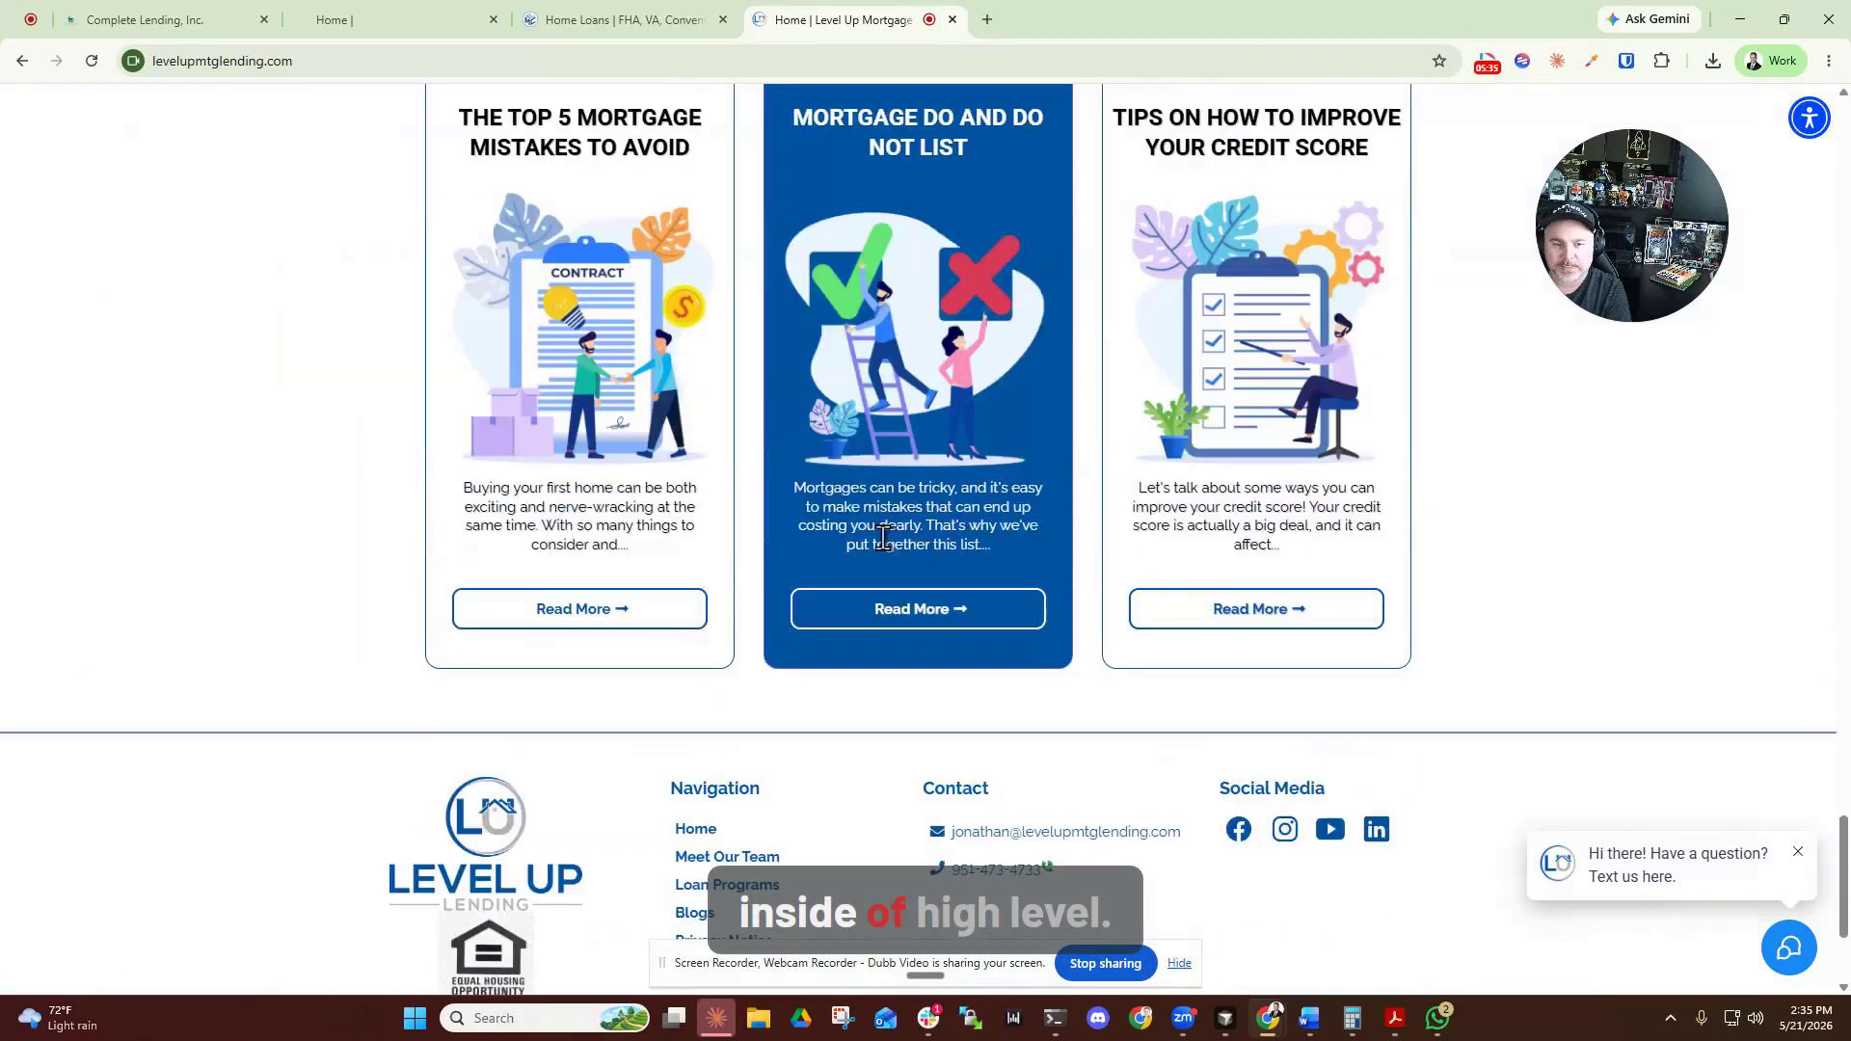
scroll(967, 778, "up", 9)
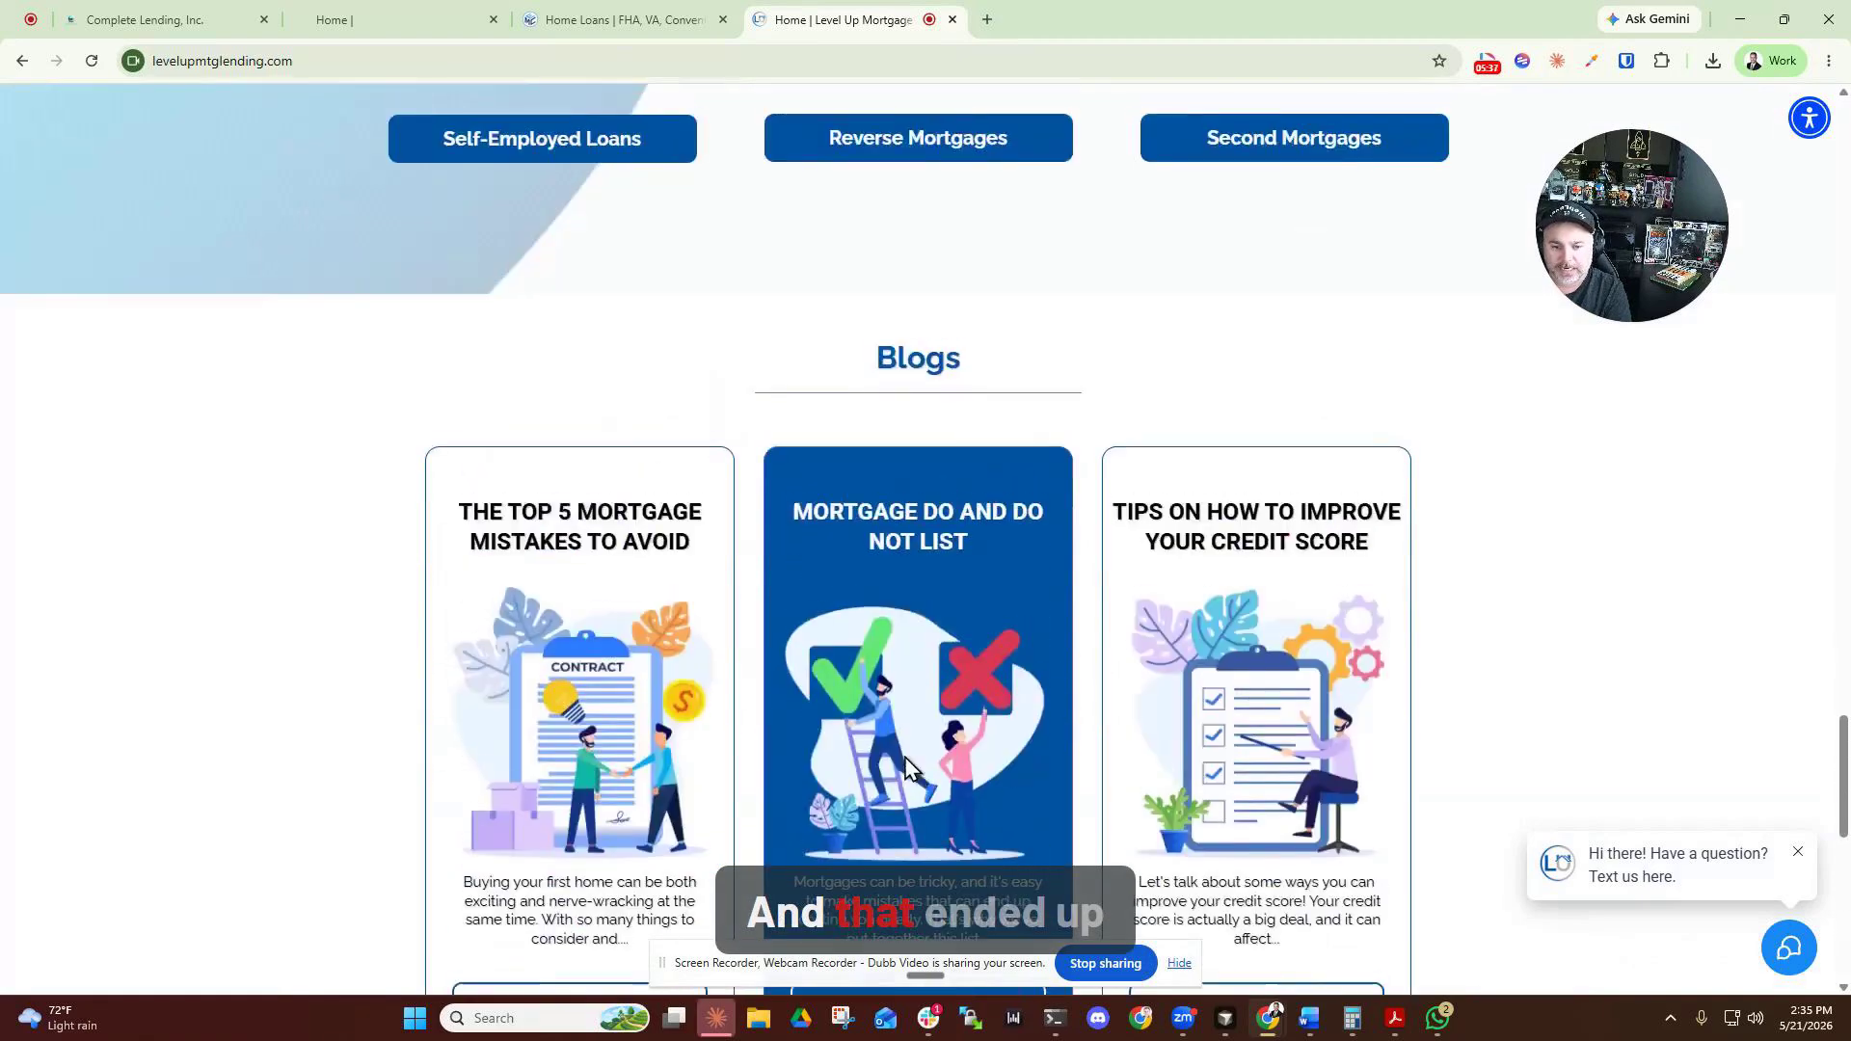
scroll(692, 469, "up", 15)
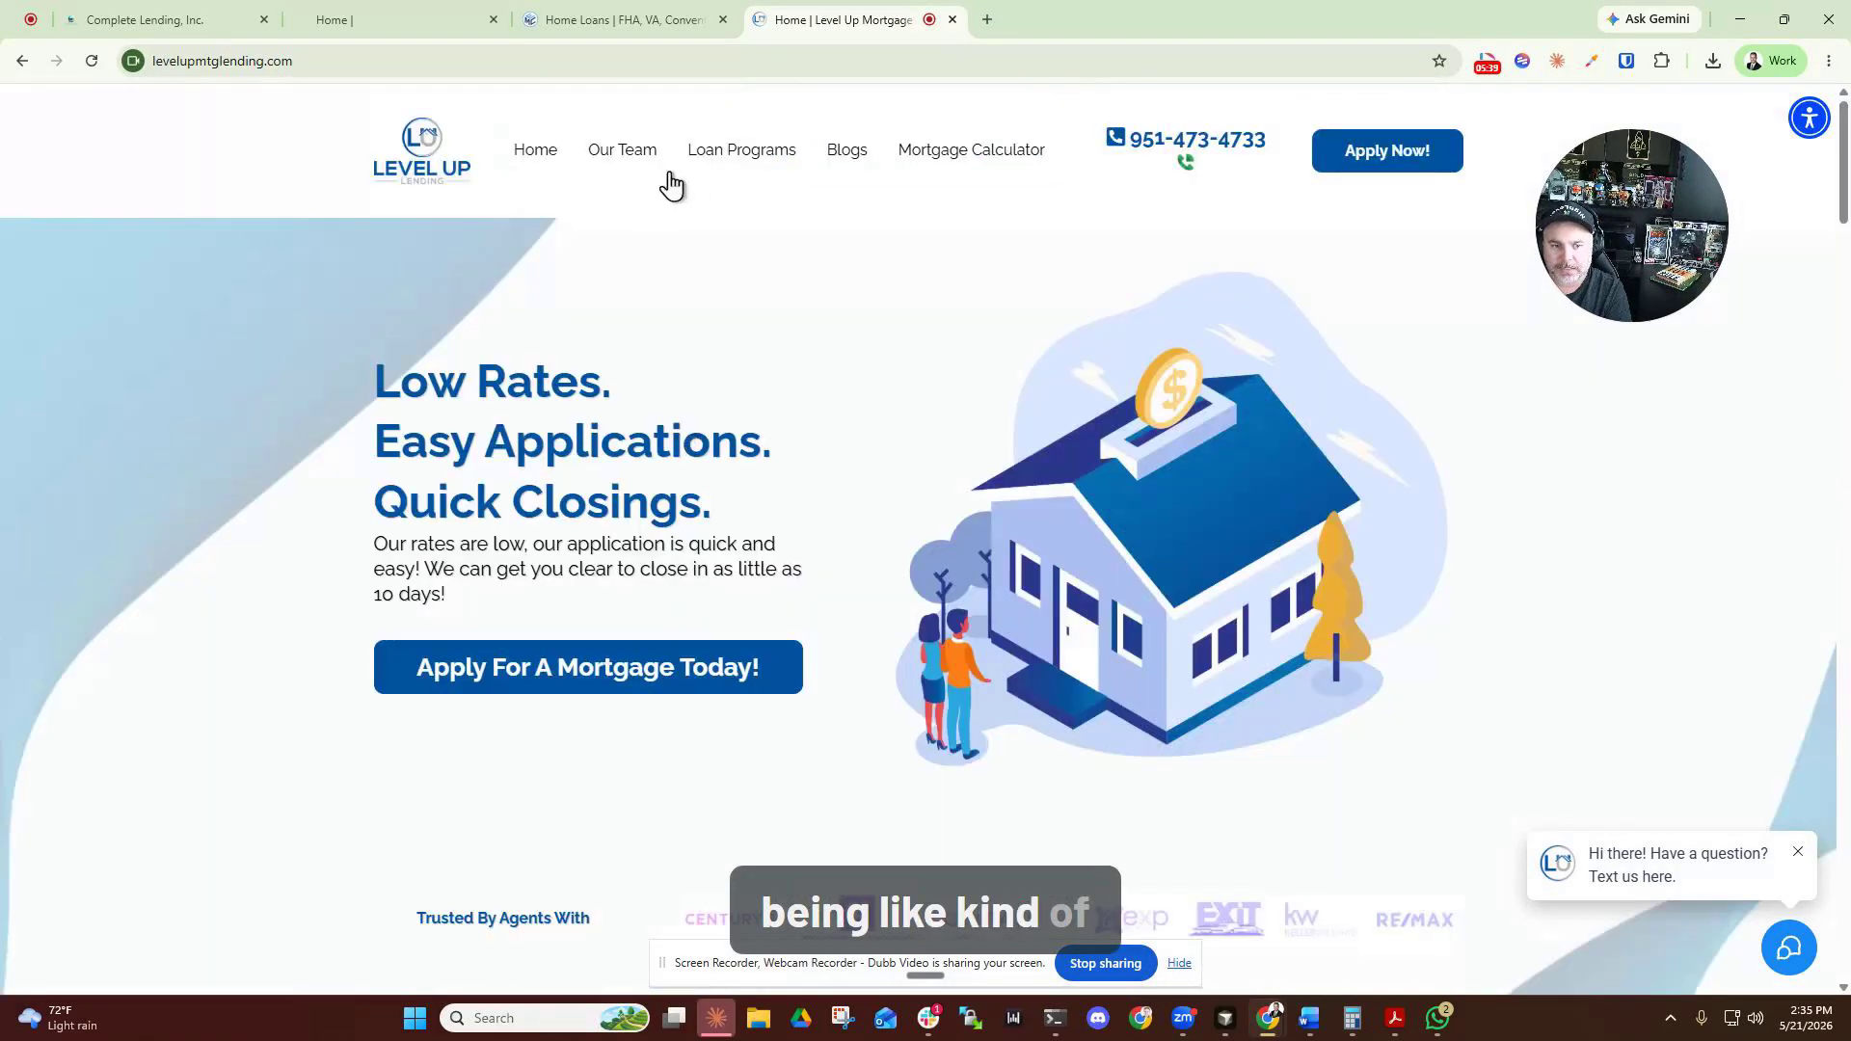
left_click(741, 161)
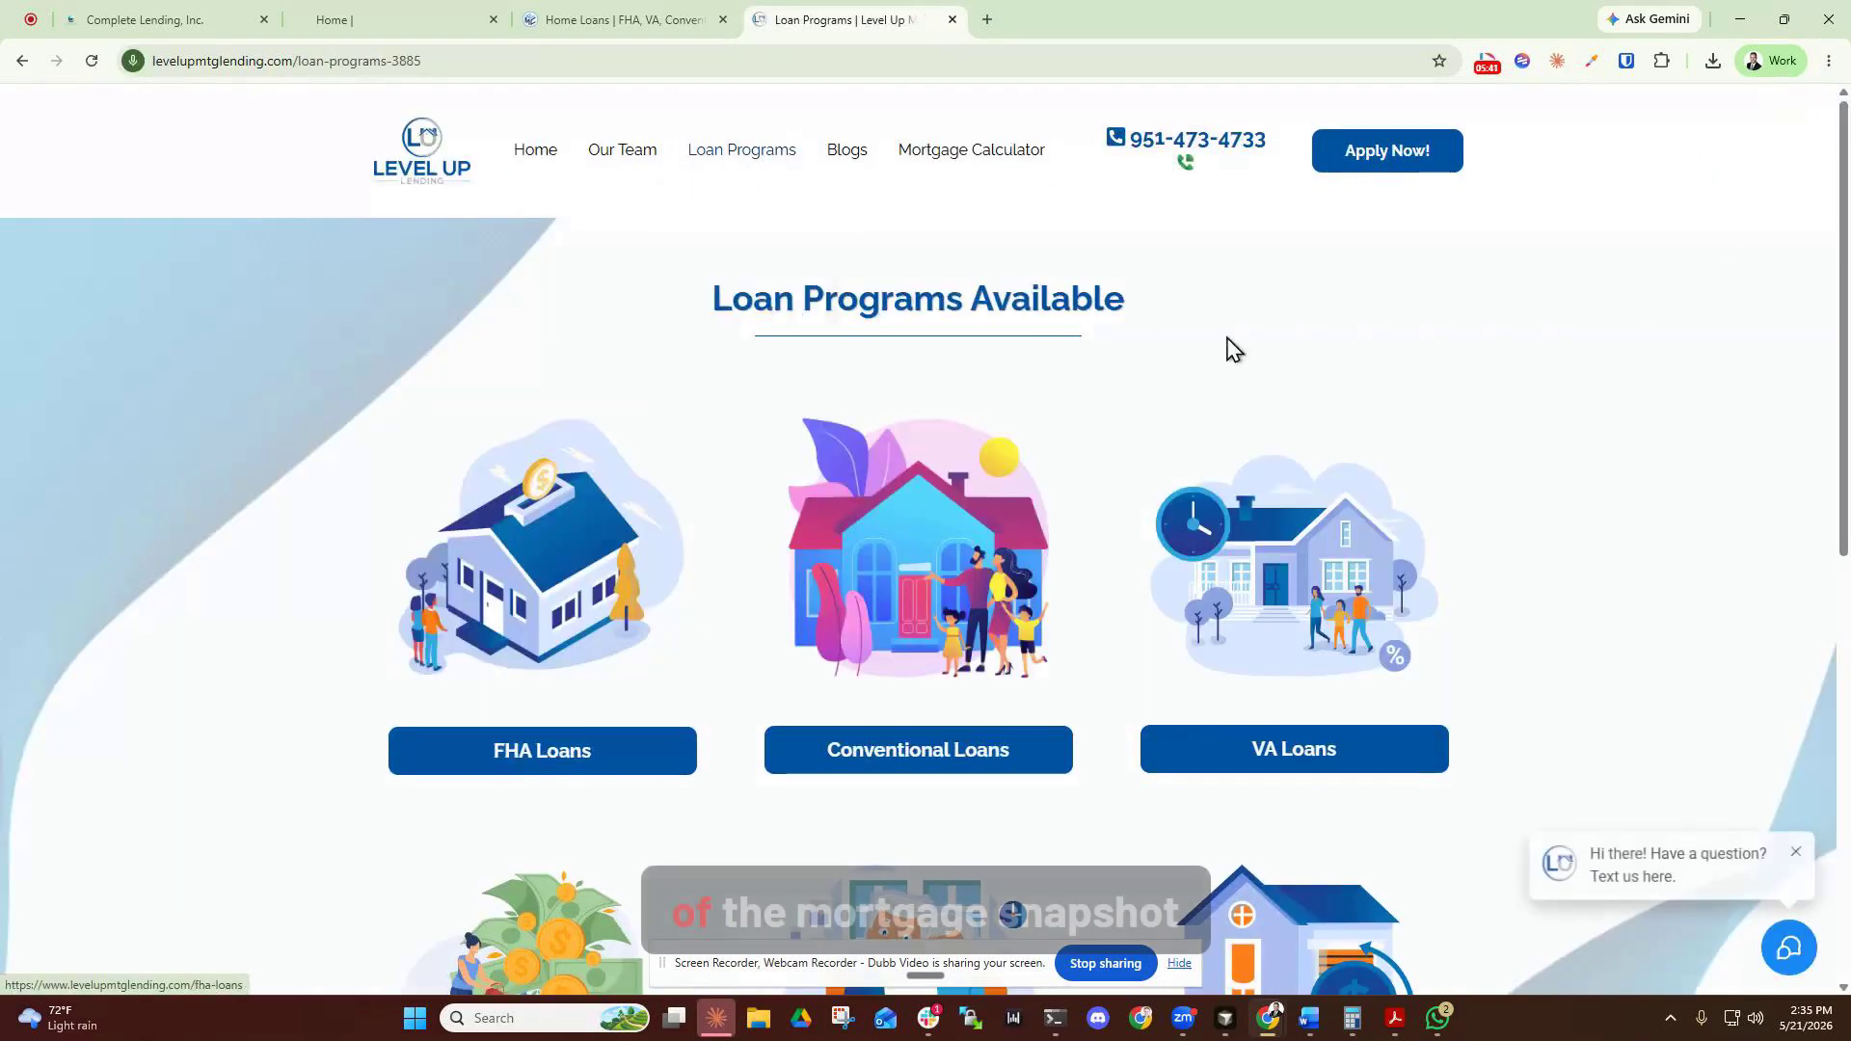
View the Level Up site's Meet The Team page and its Mortgage Calculator page.
left_click(629, 166)
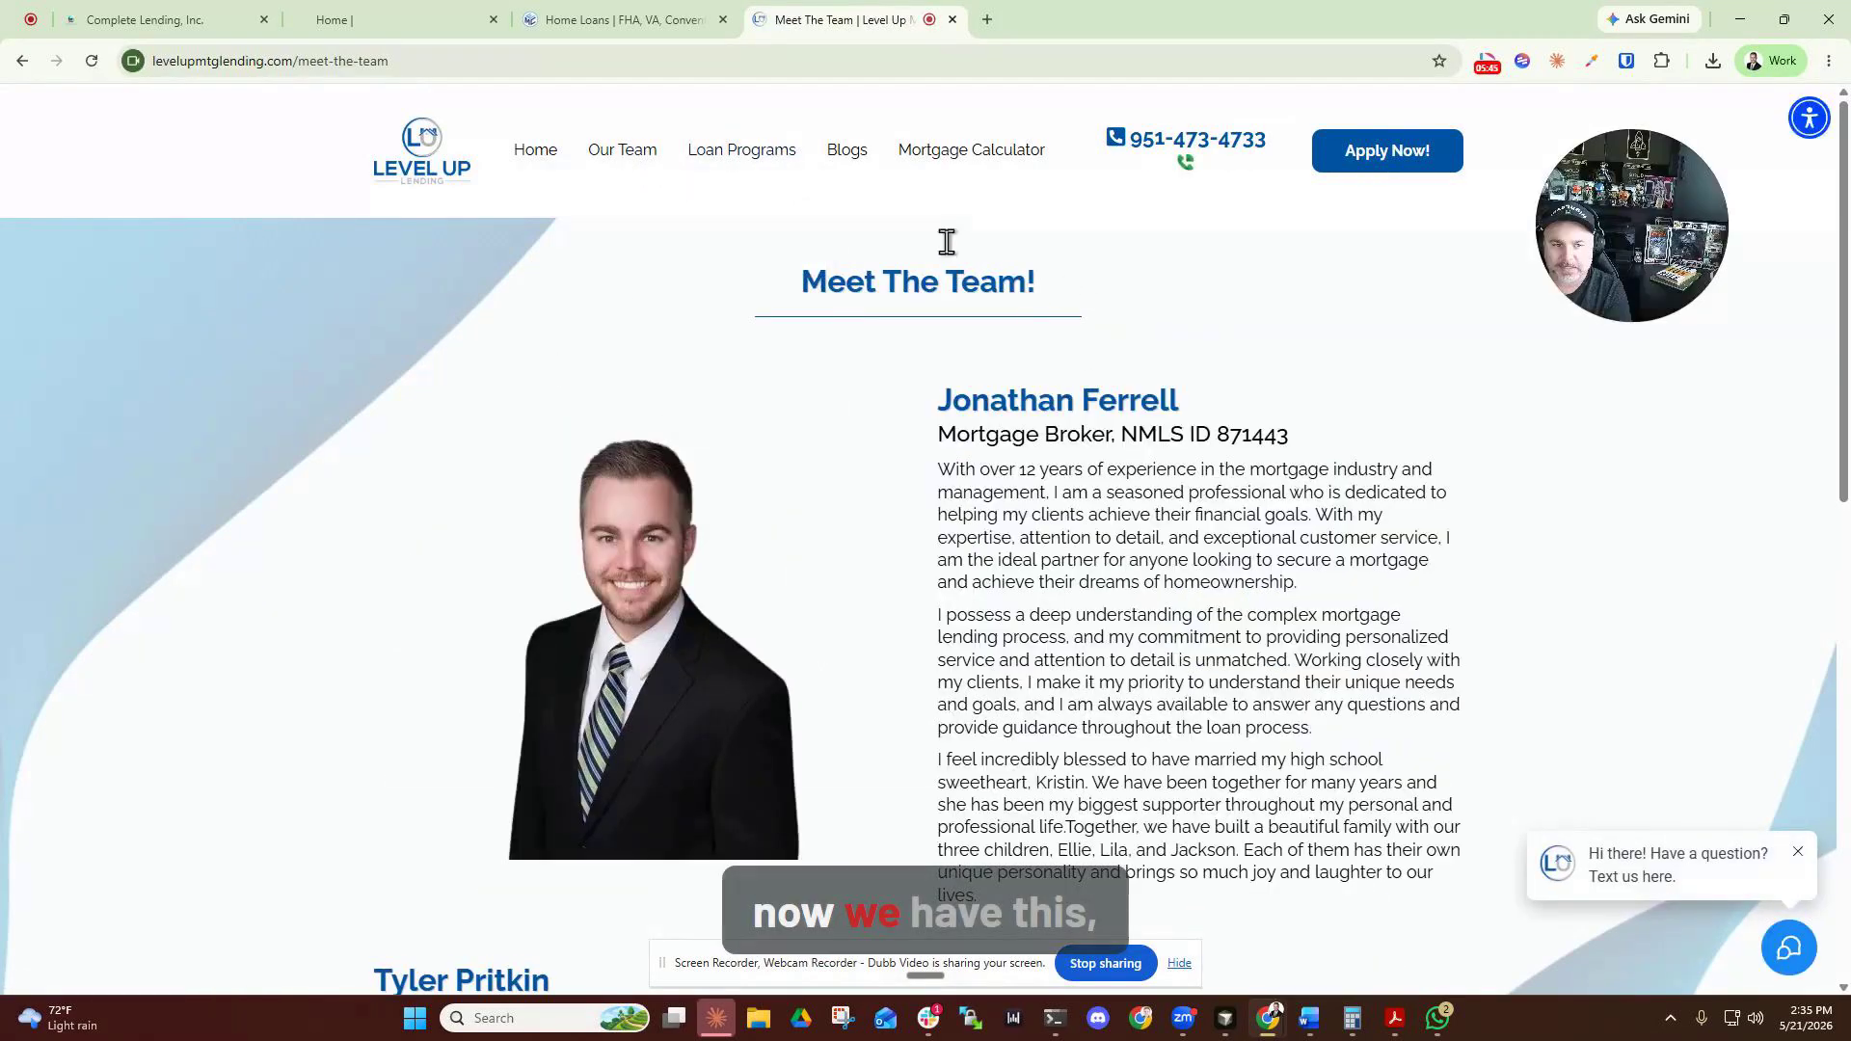
left_click(949, 156)
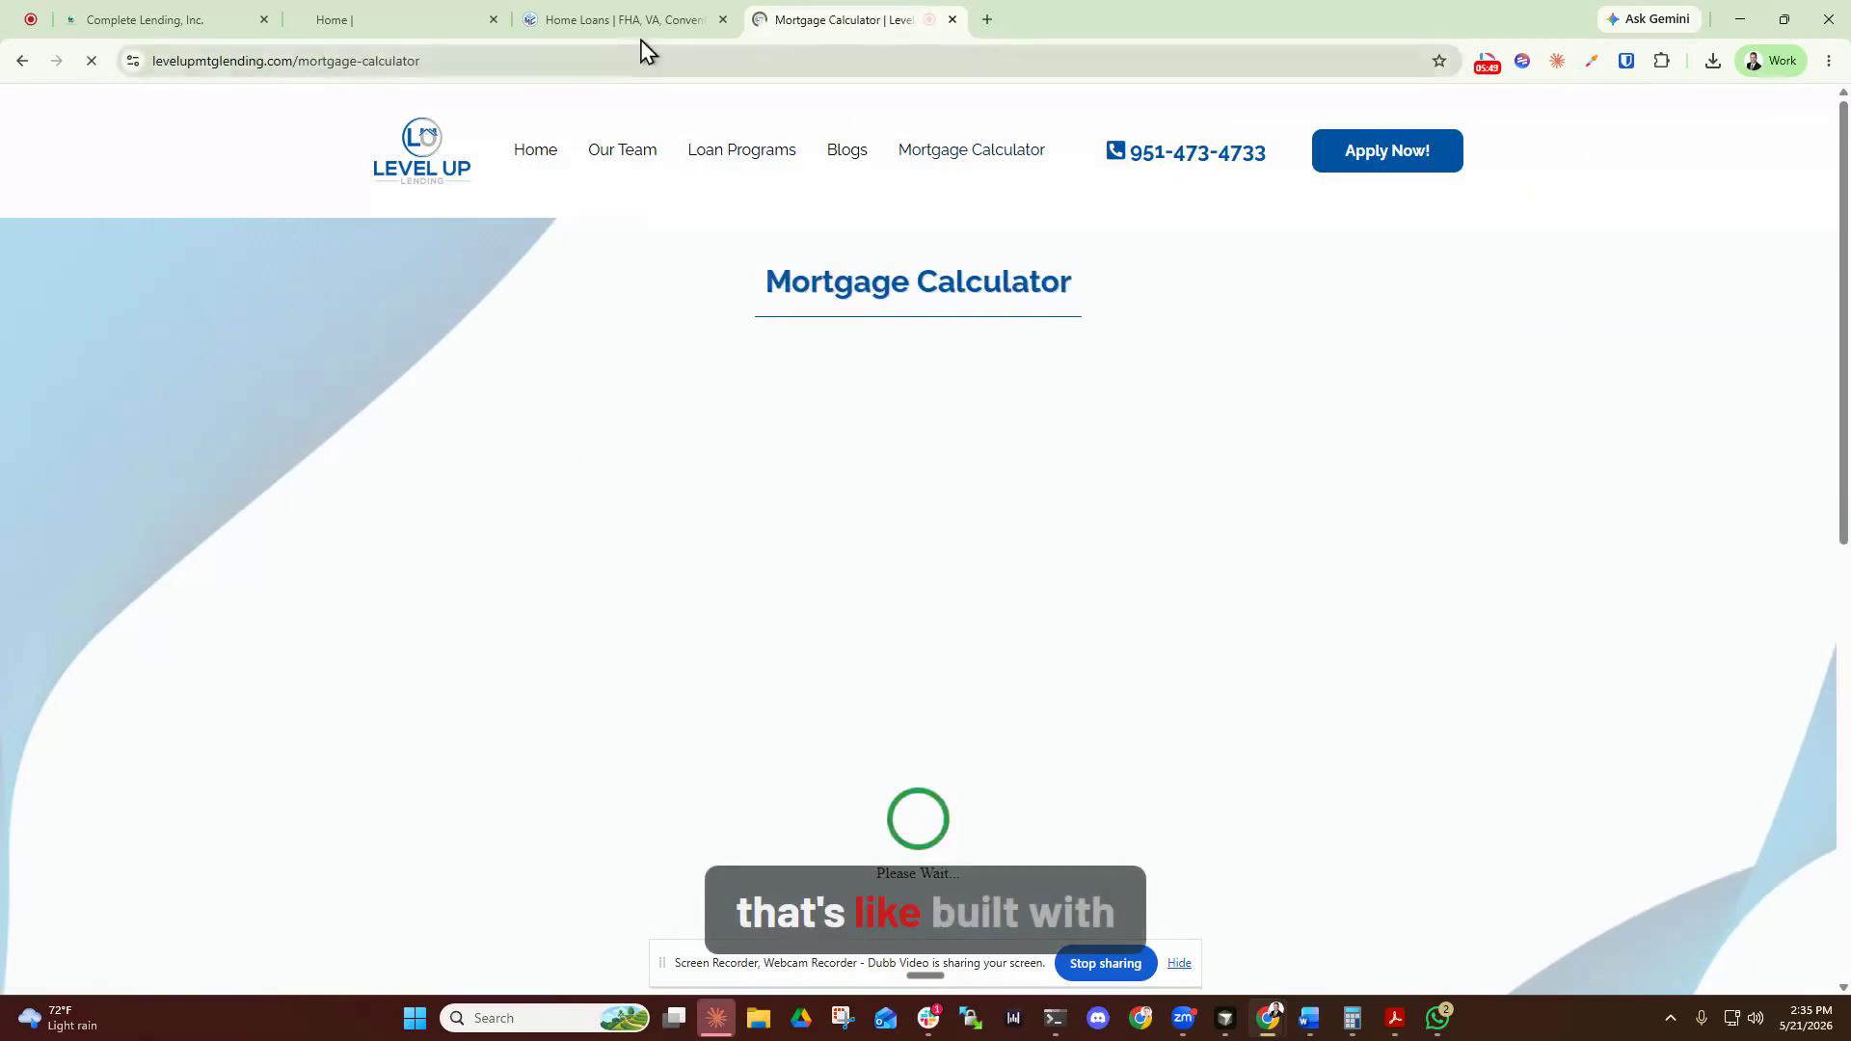
mouse_move(741, 150)
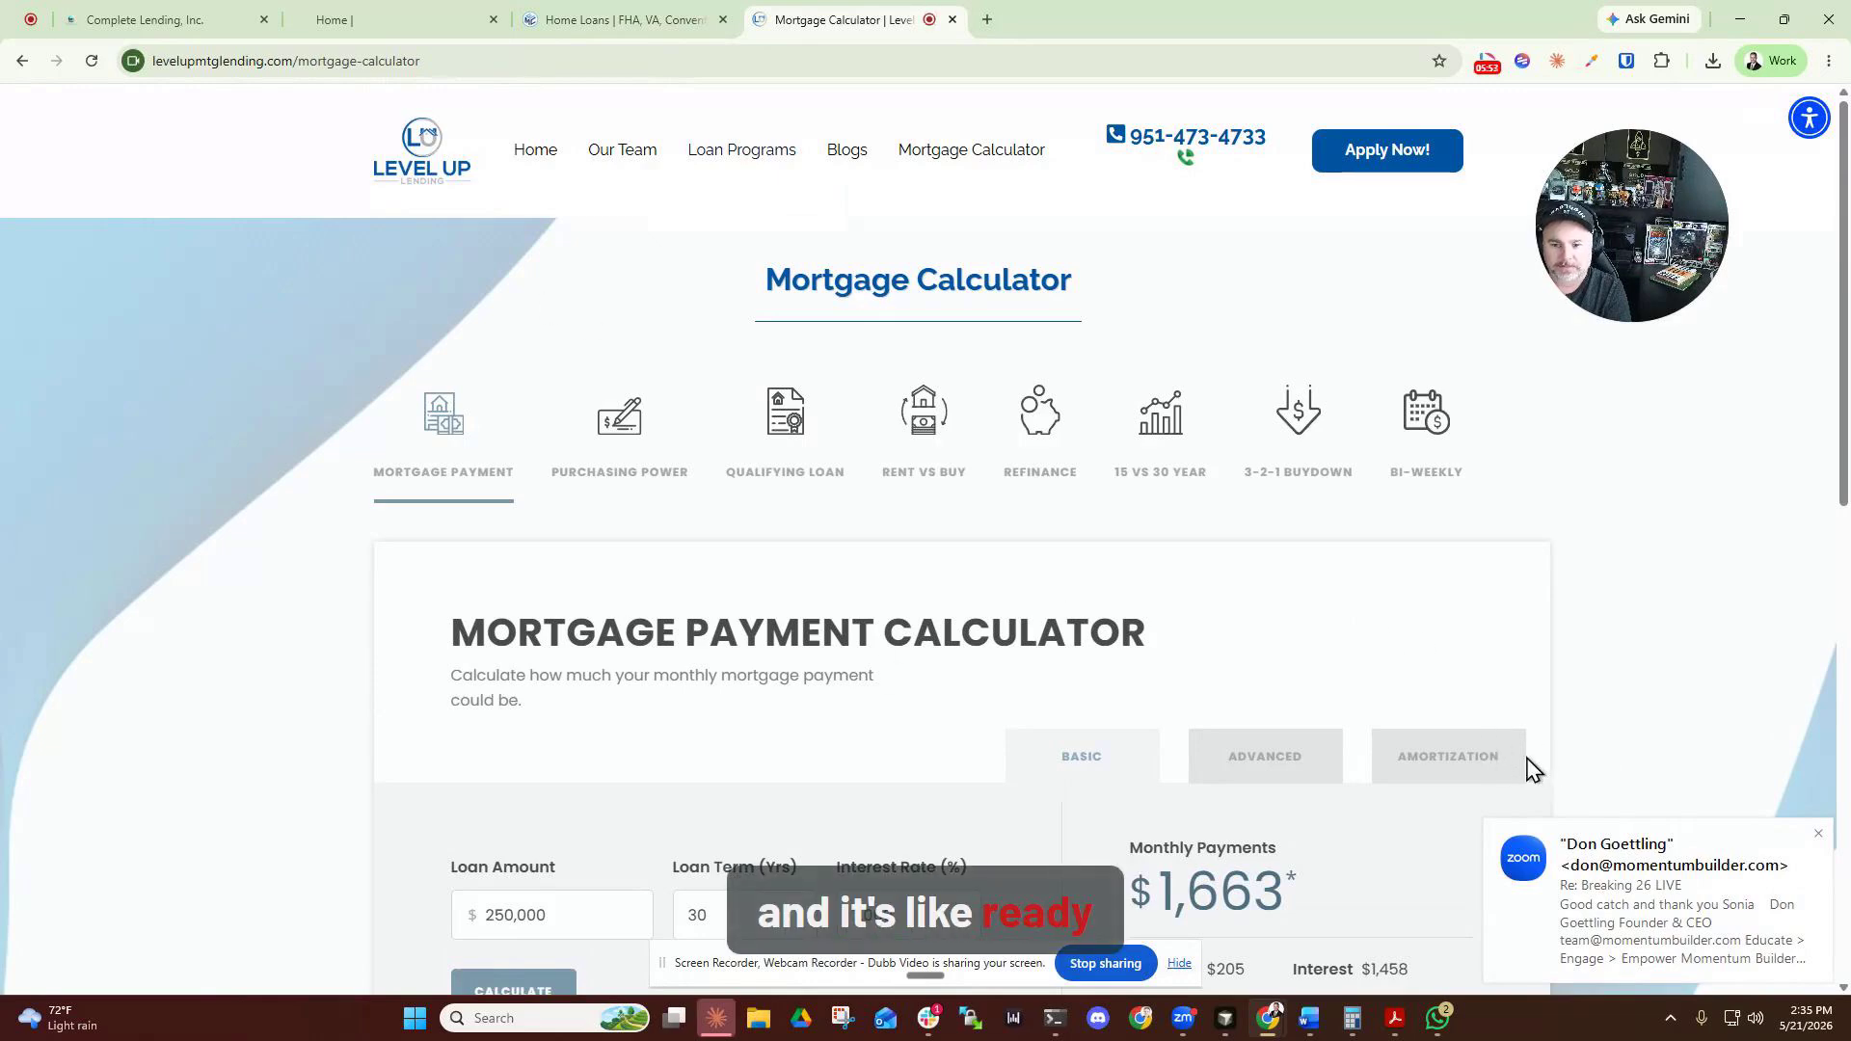
Return to the CTC Equity Site project, preview the /loan-programs page and review its loan cards, Confidence Starts Here section and FAQ.
left_click(150, 23)
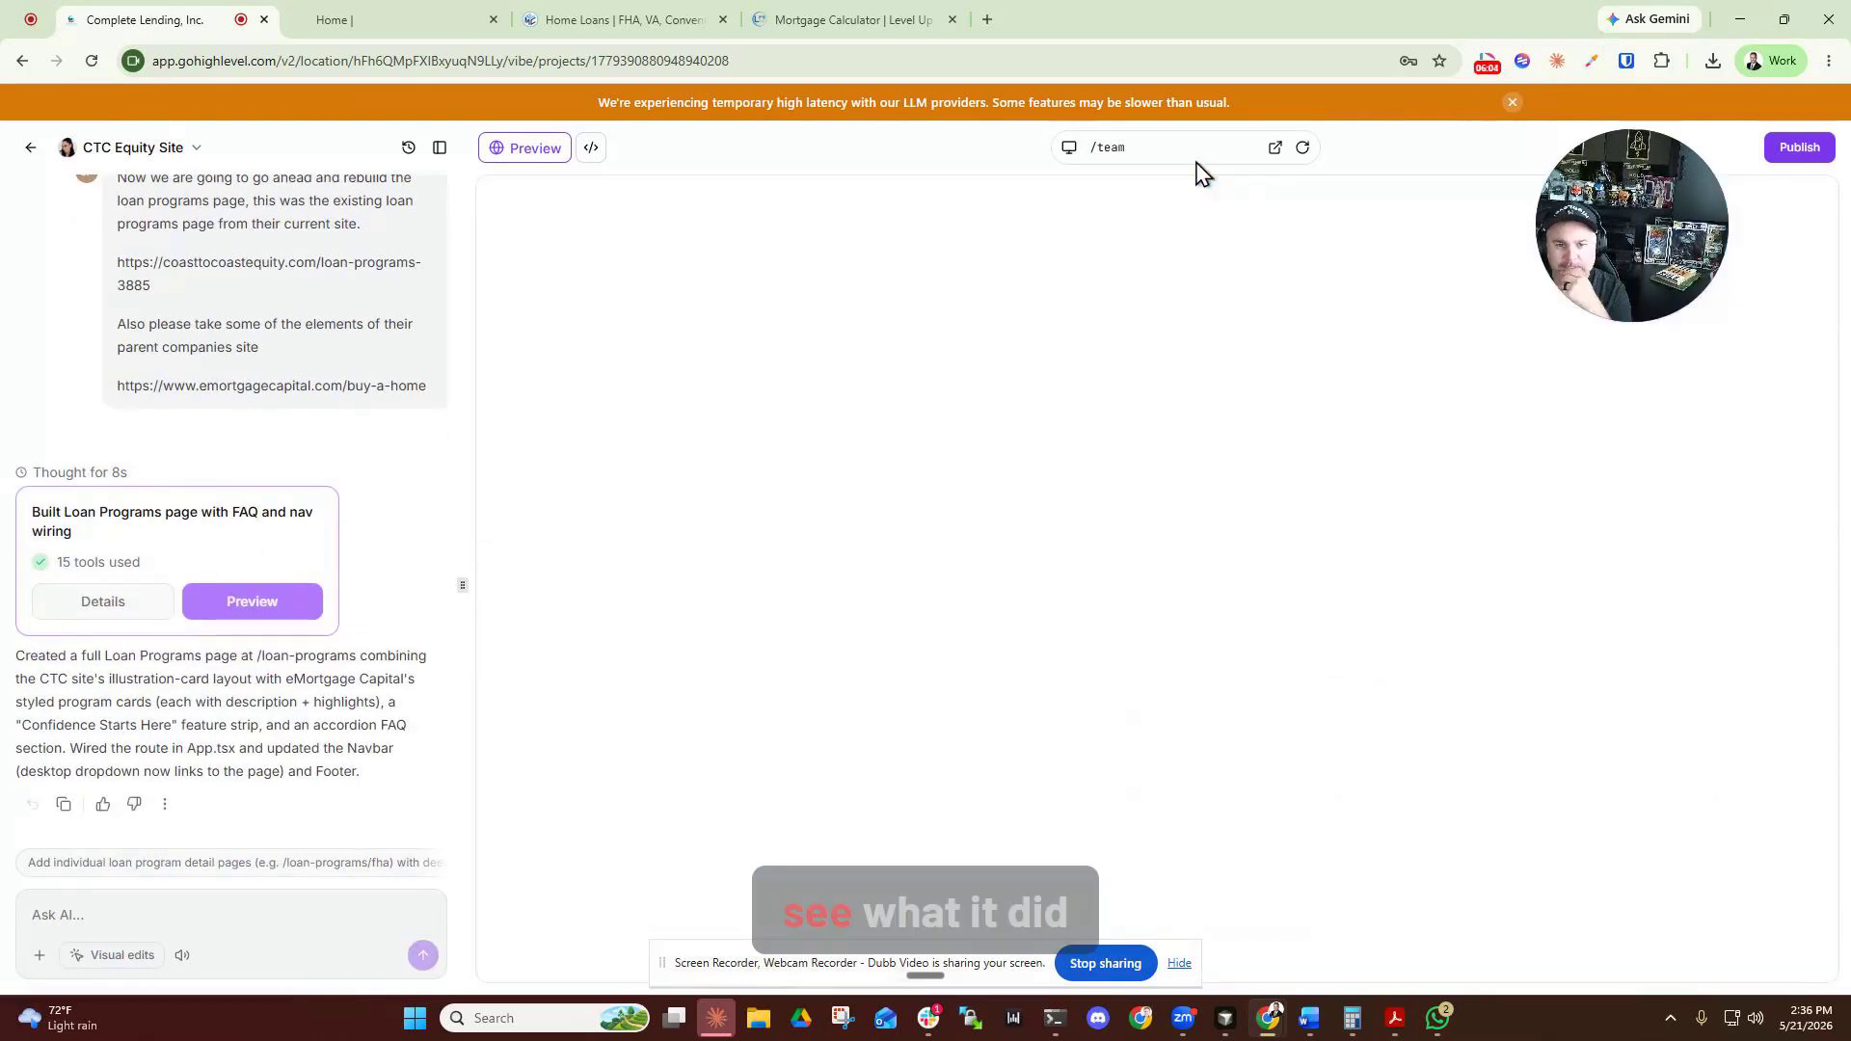
left_click(1195, 154)
left_click(1176, 237)
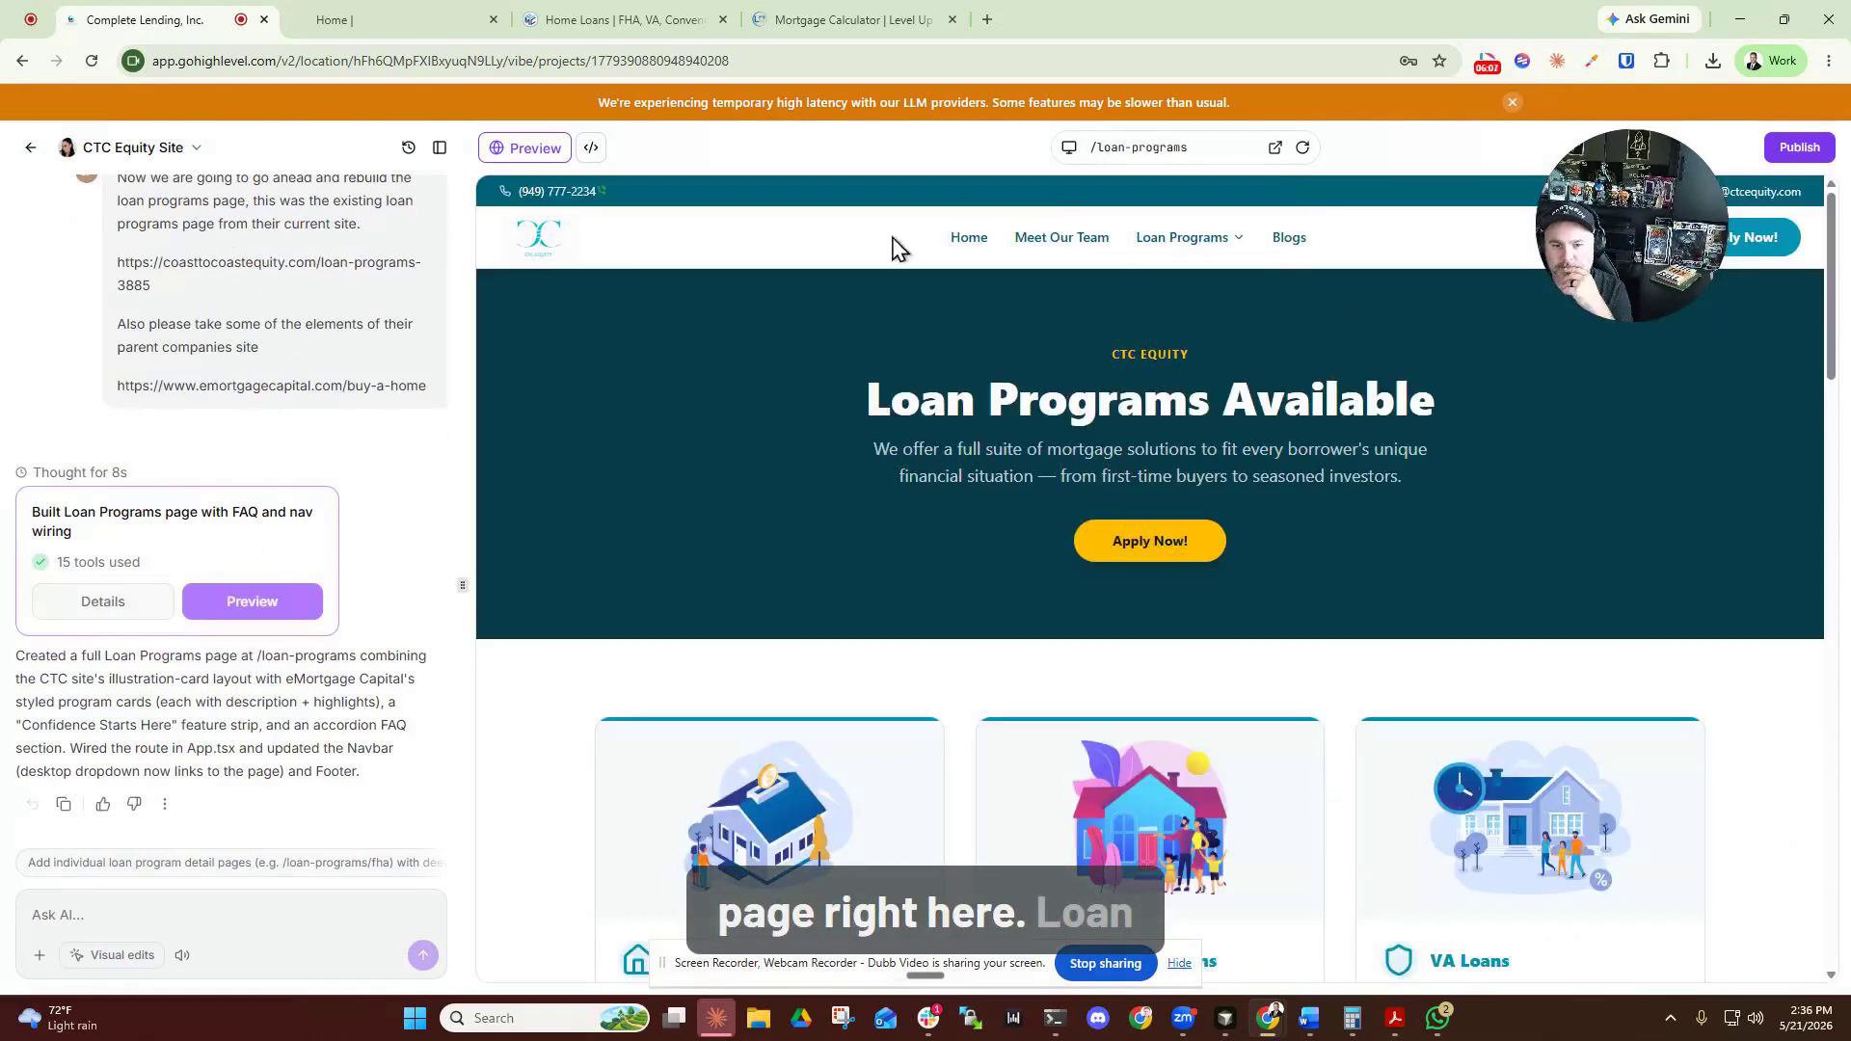
scroll(1393, 627, "down", 4)
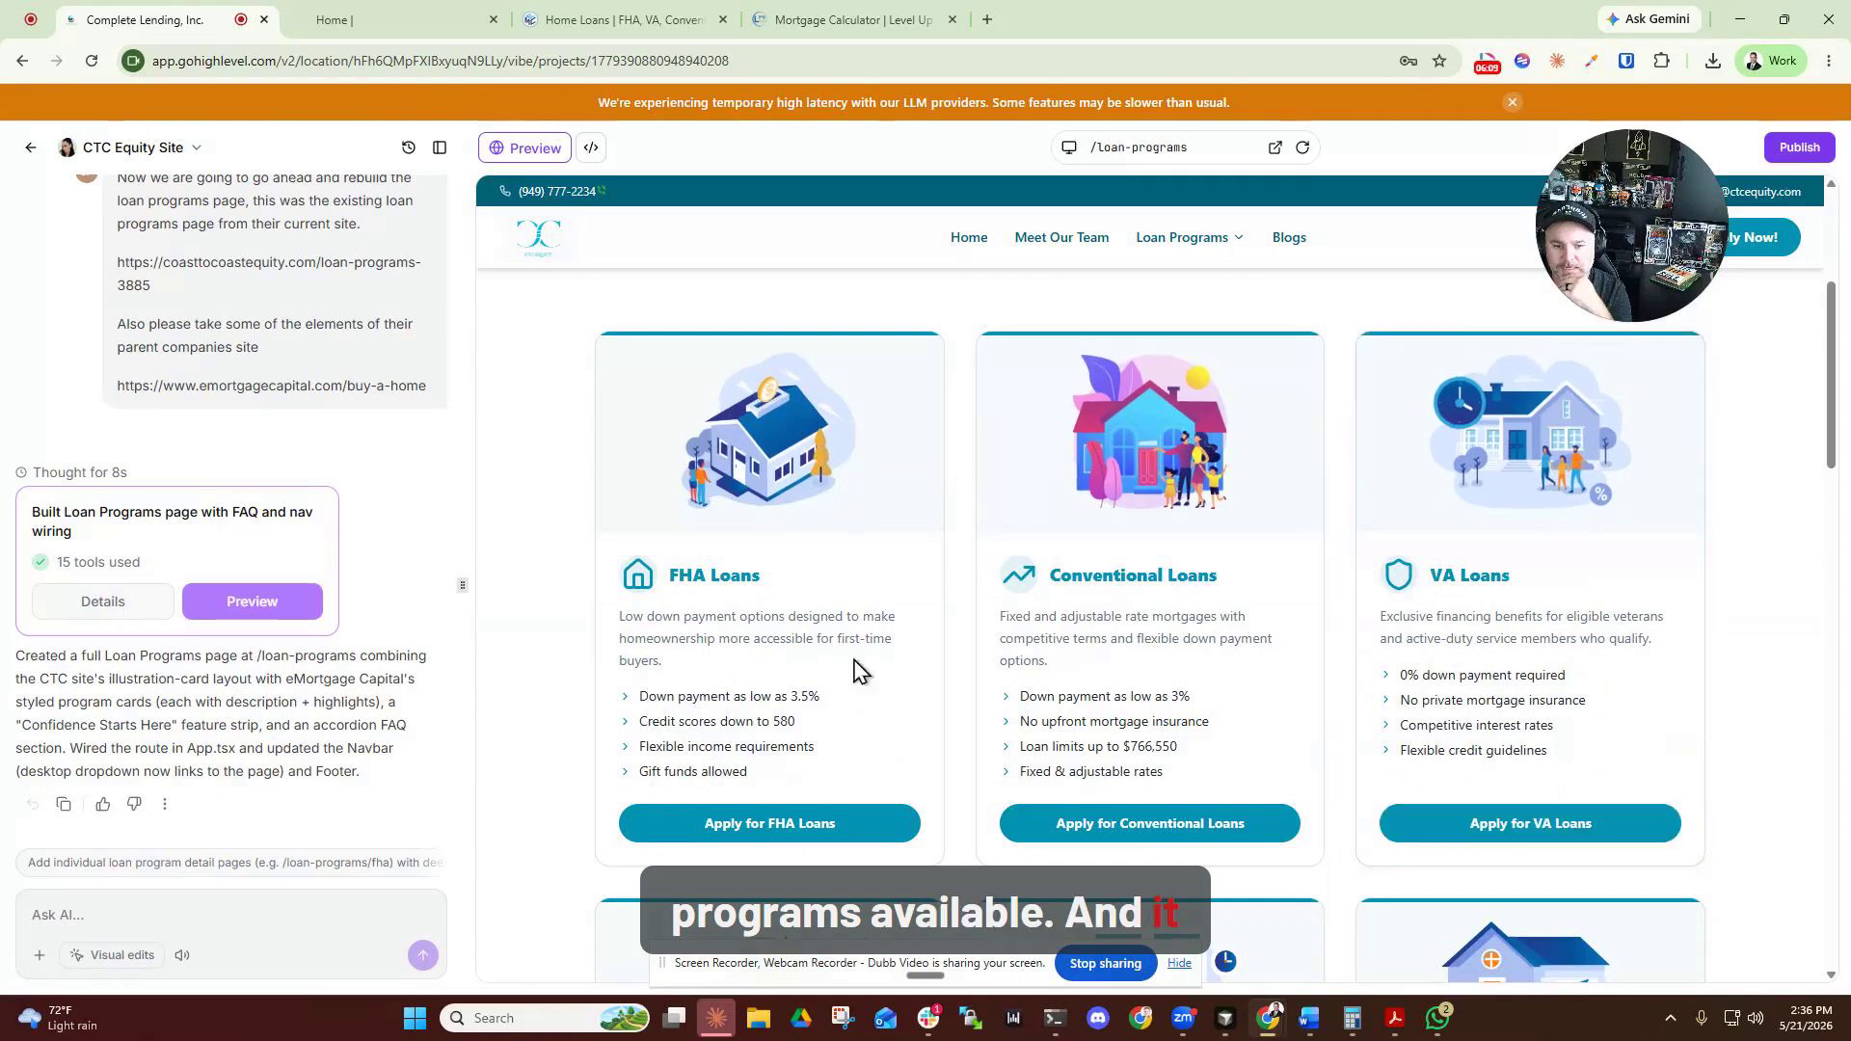
scroll(1530, 680, "down", 4)
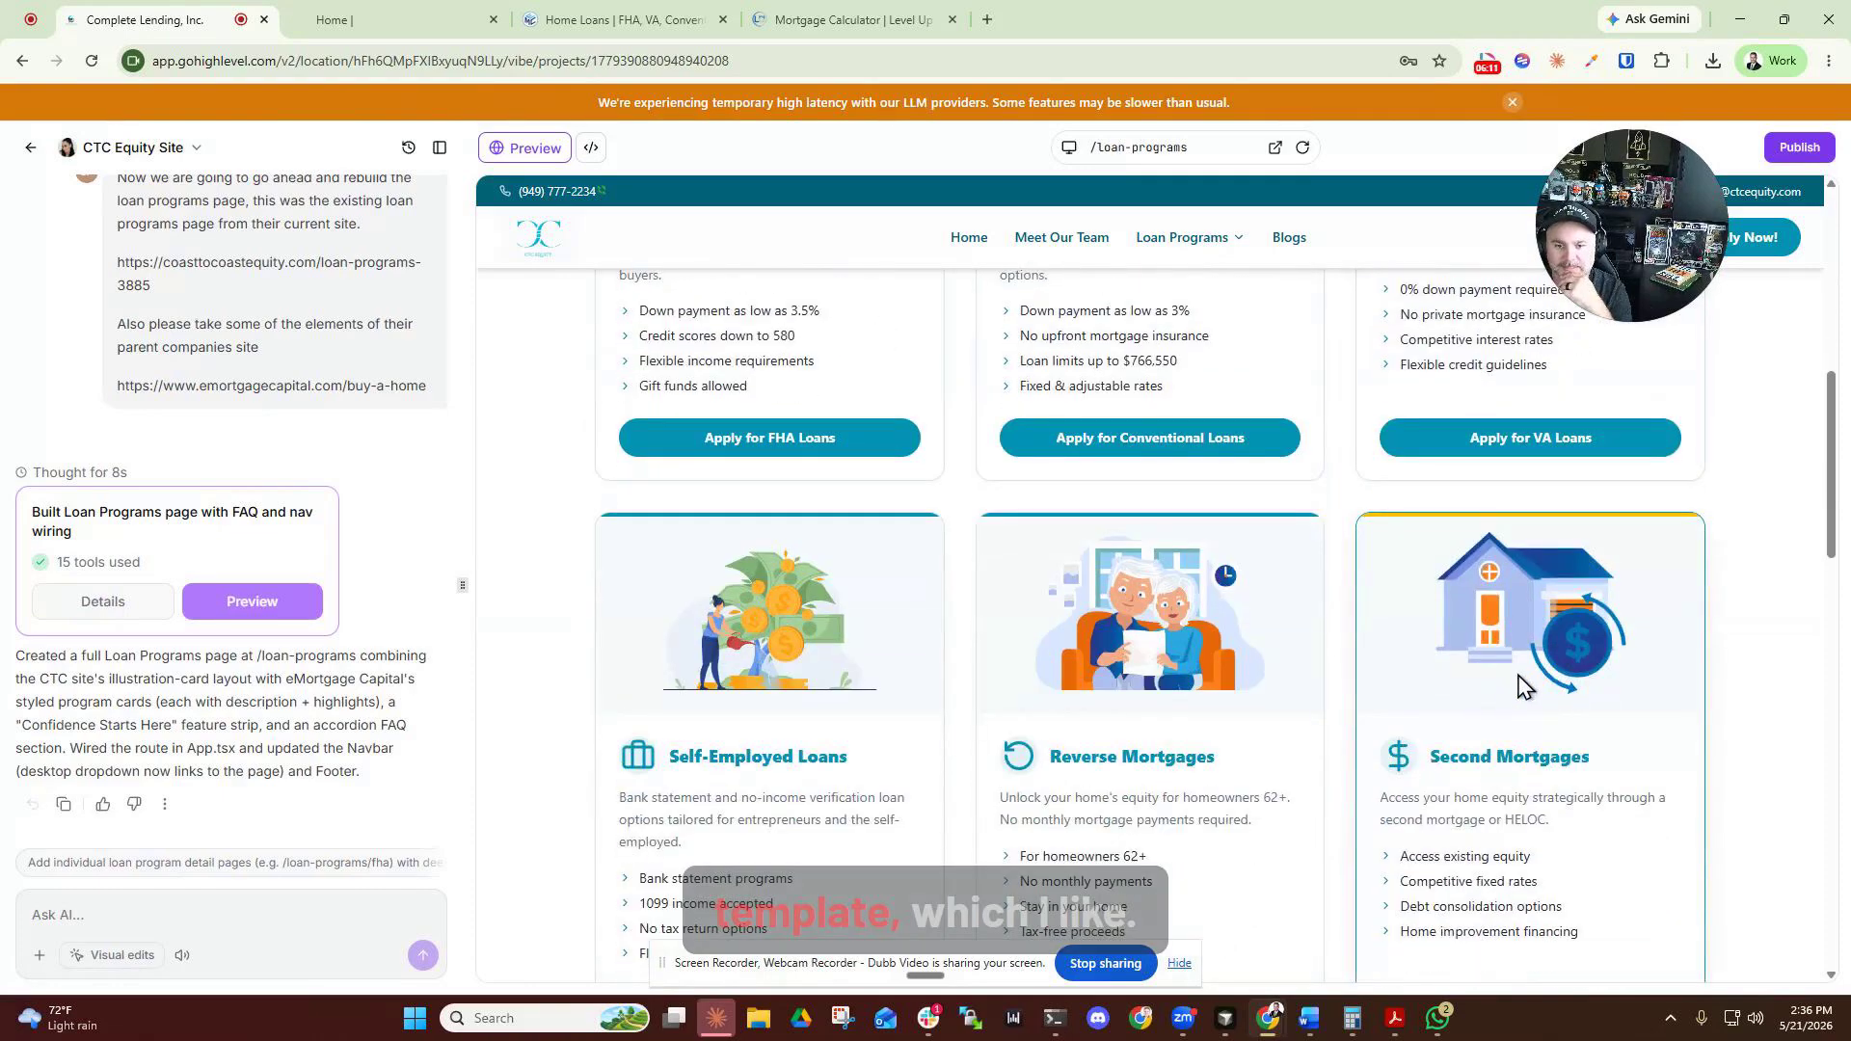
scroll(1496, 646, "down", 2)
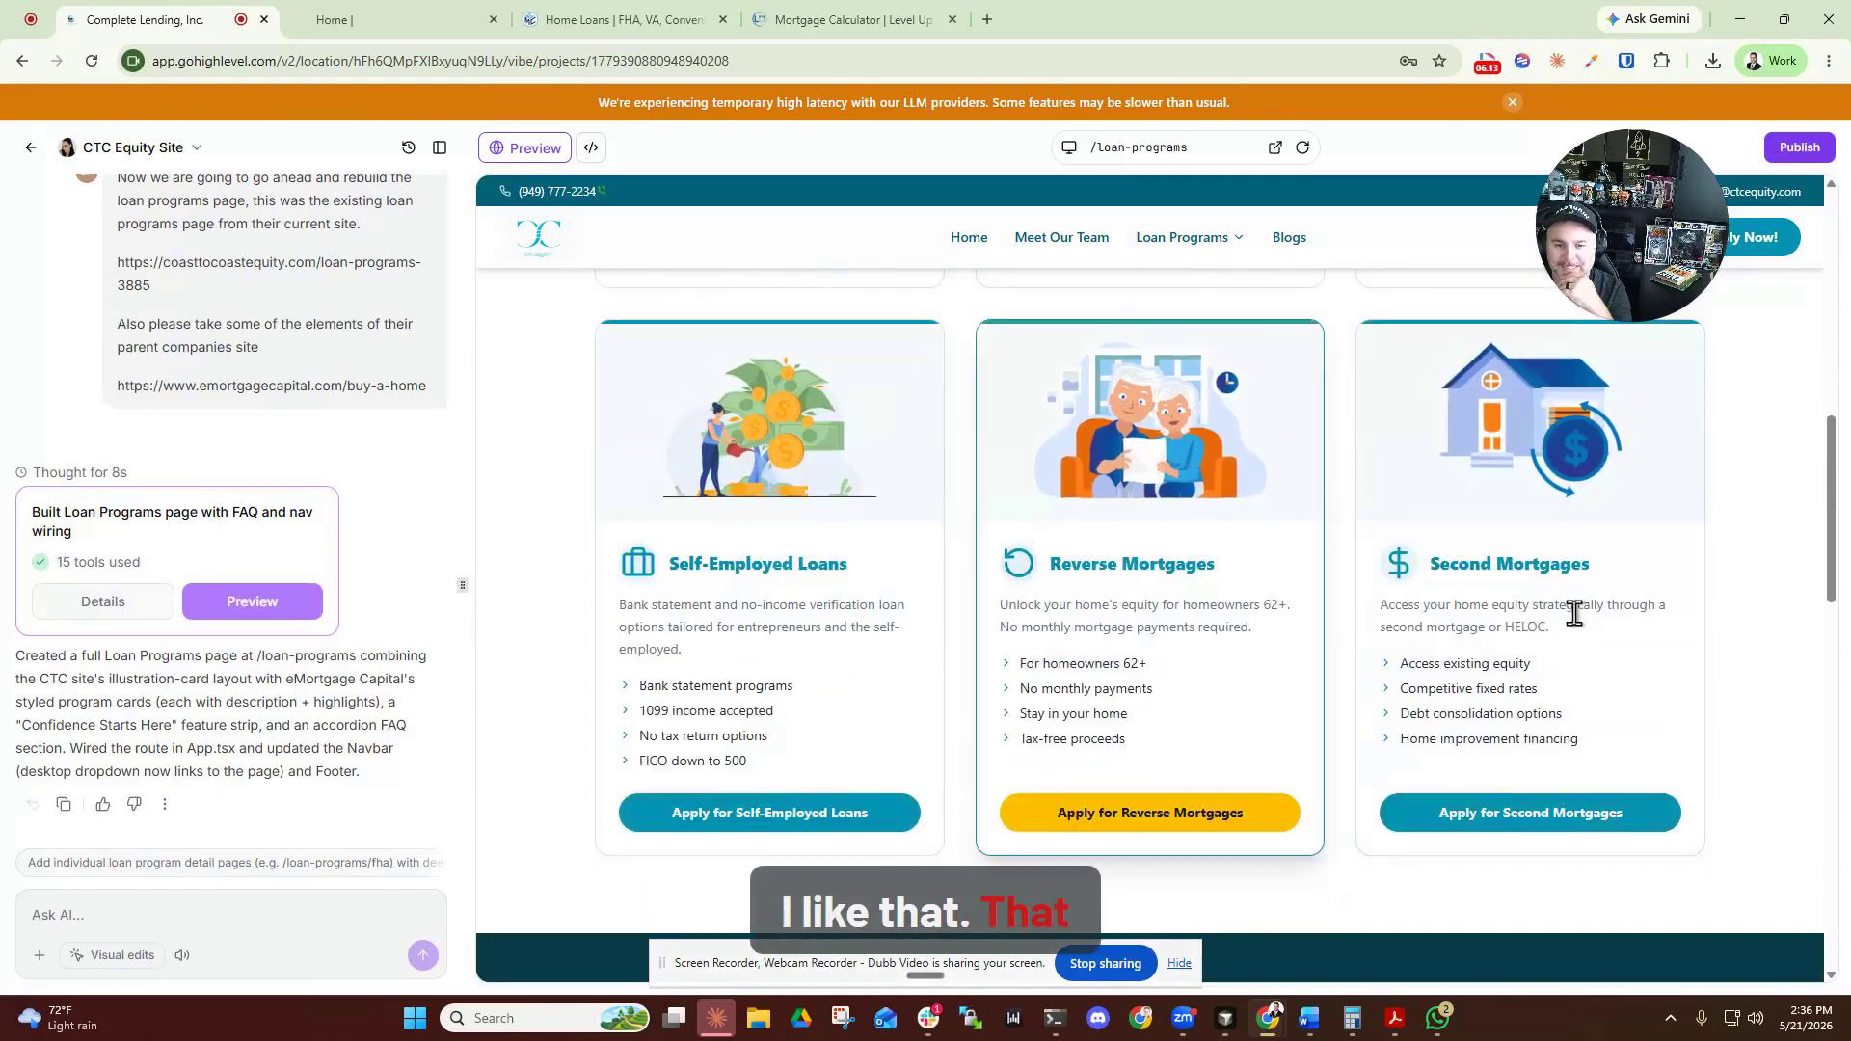
scroll(1510, 617, "down", 8)
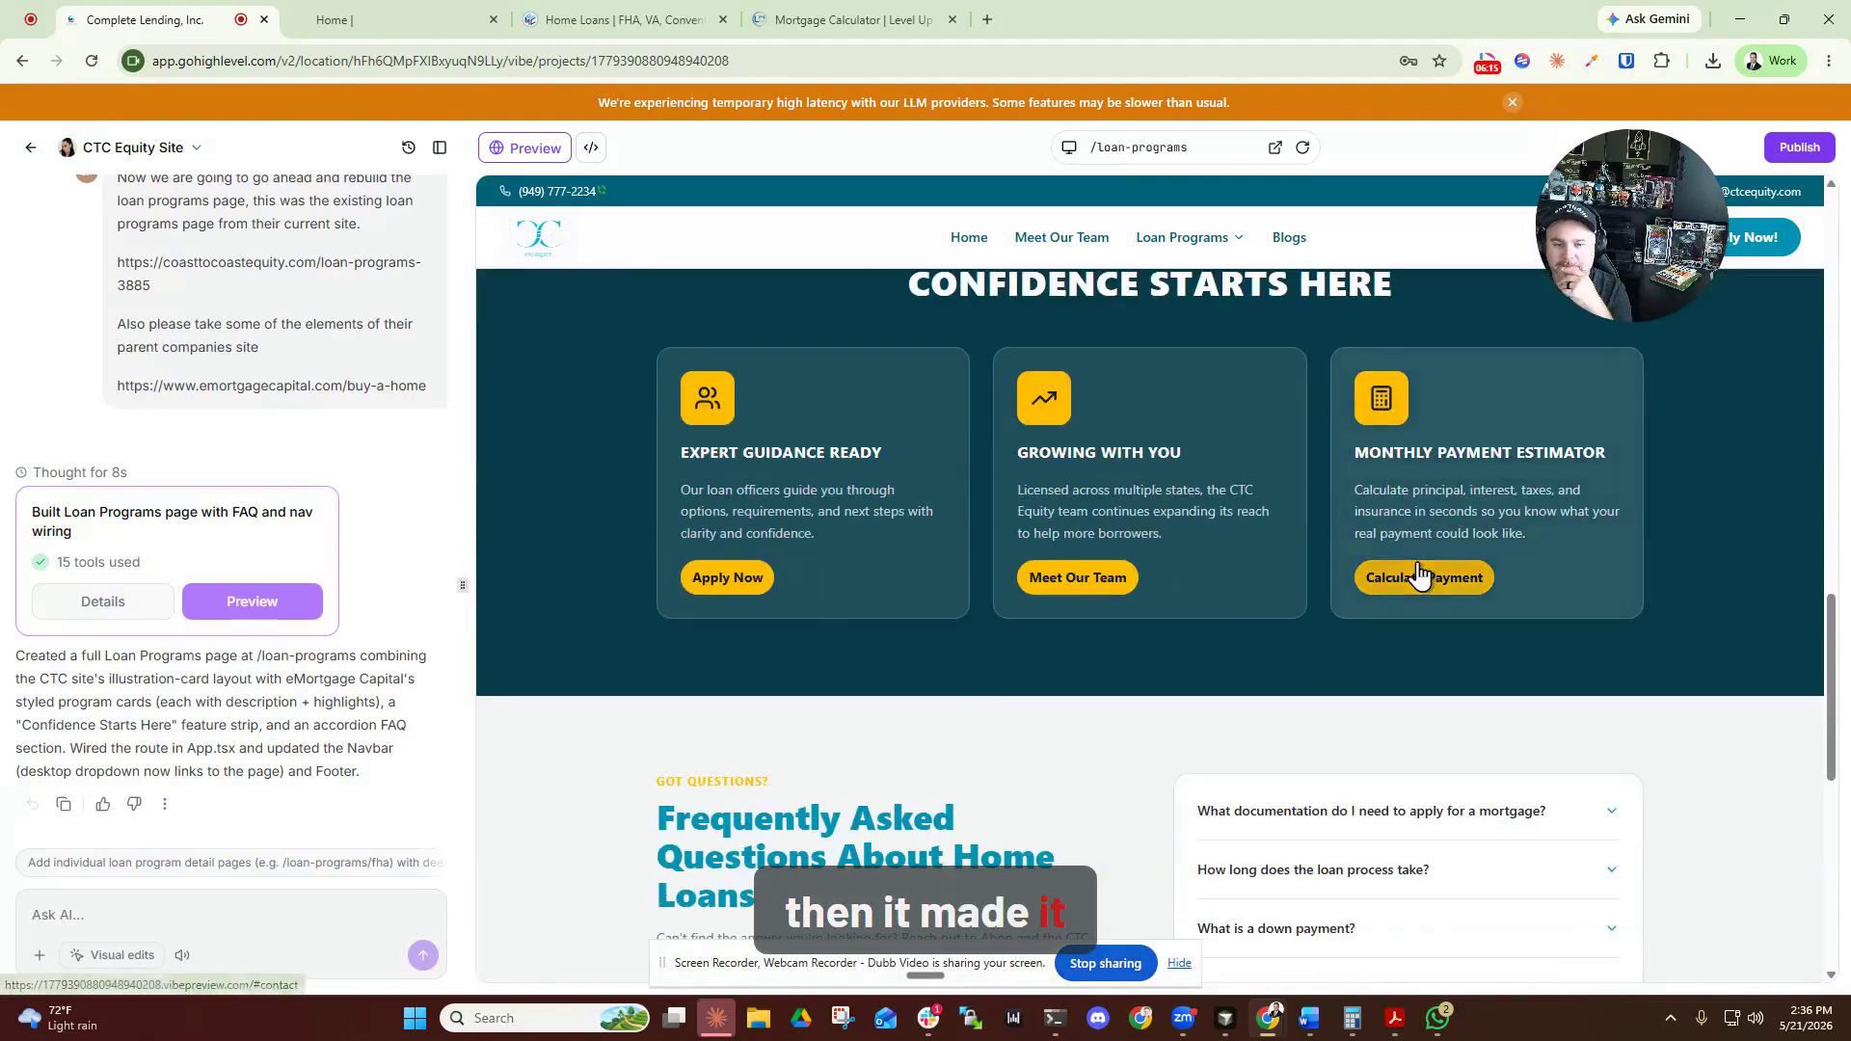
scroll(1400, 548, "down", 2)
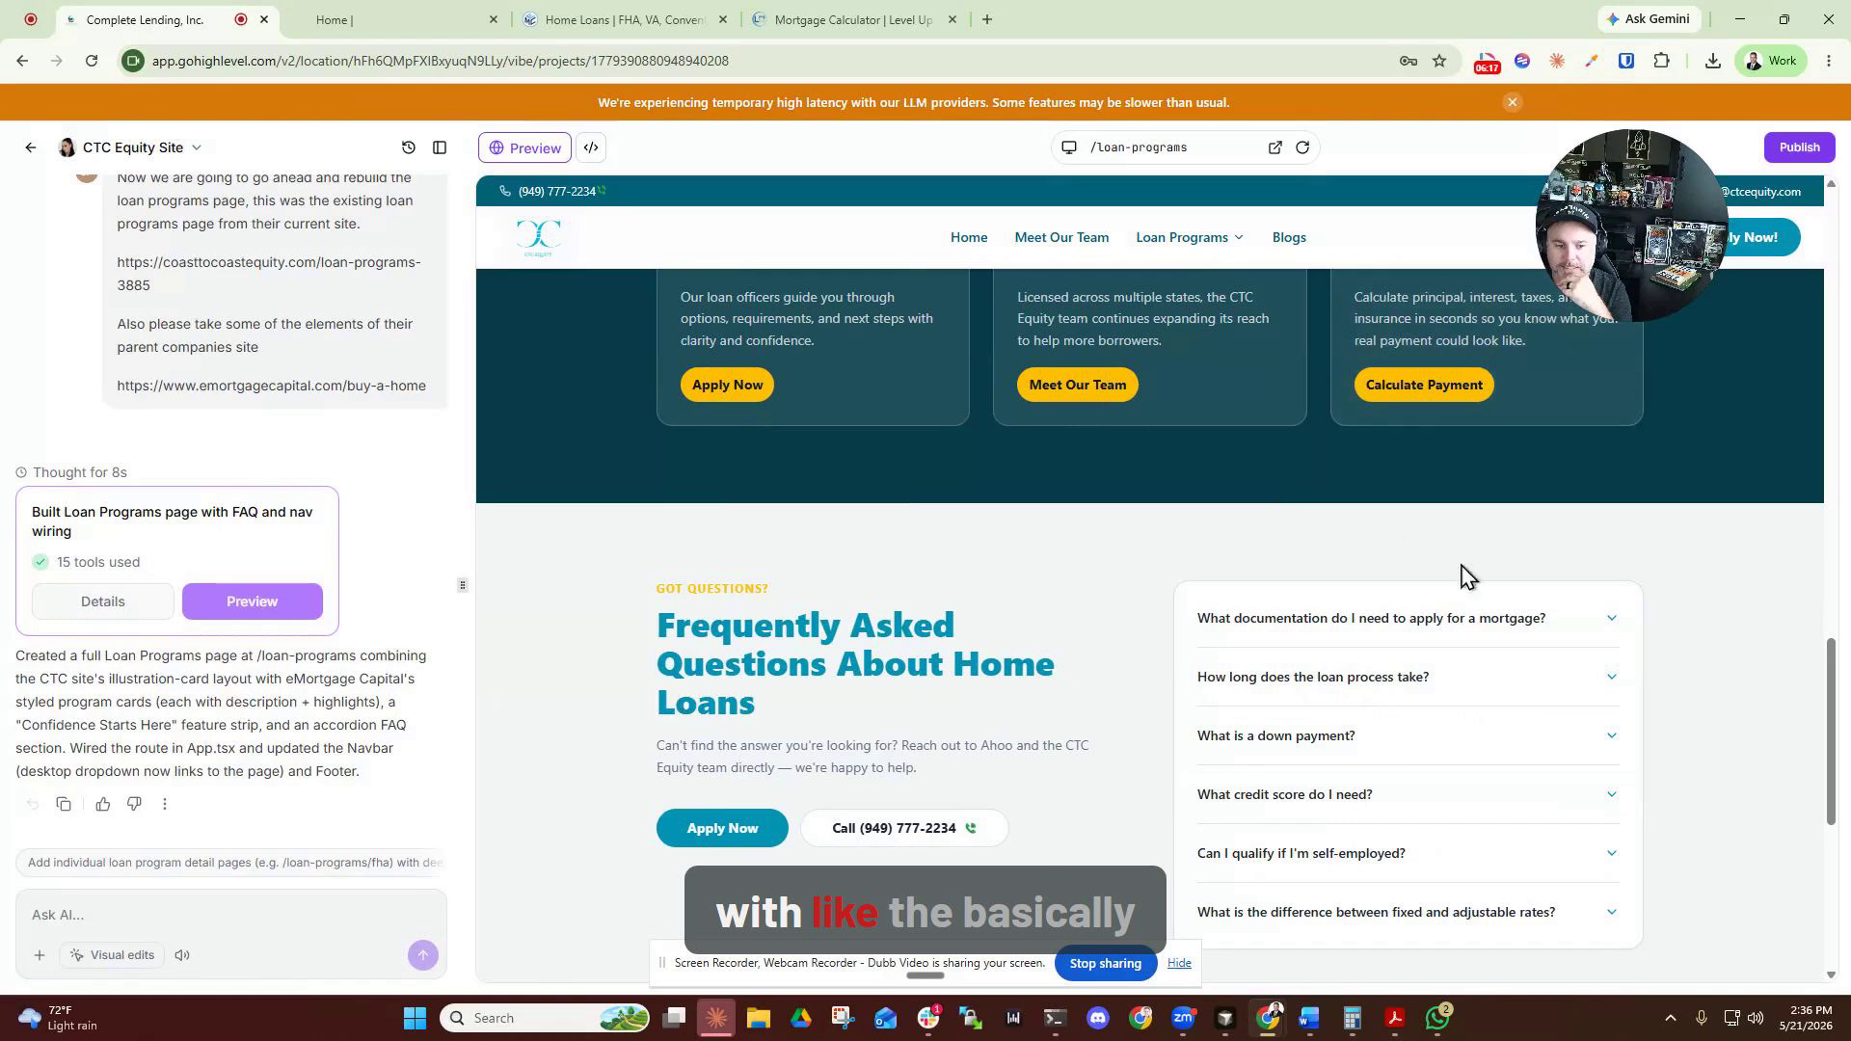
Compare the parent company's emortgagecapital.com/buy-a-home page with the generated loan programs page, ending back at the generated page's hero section.
left_click(598, 21)
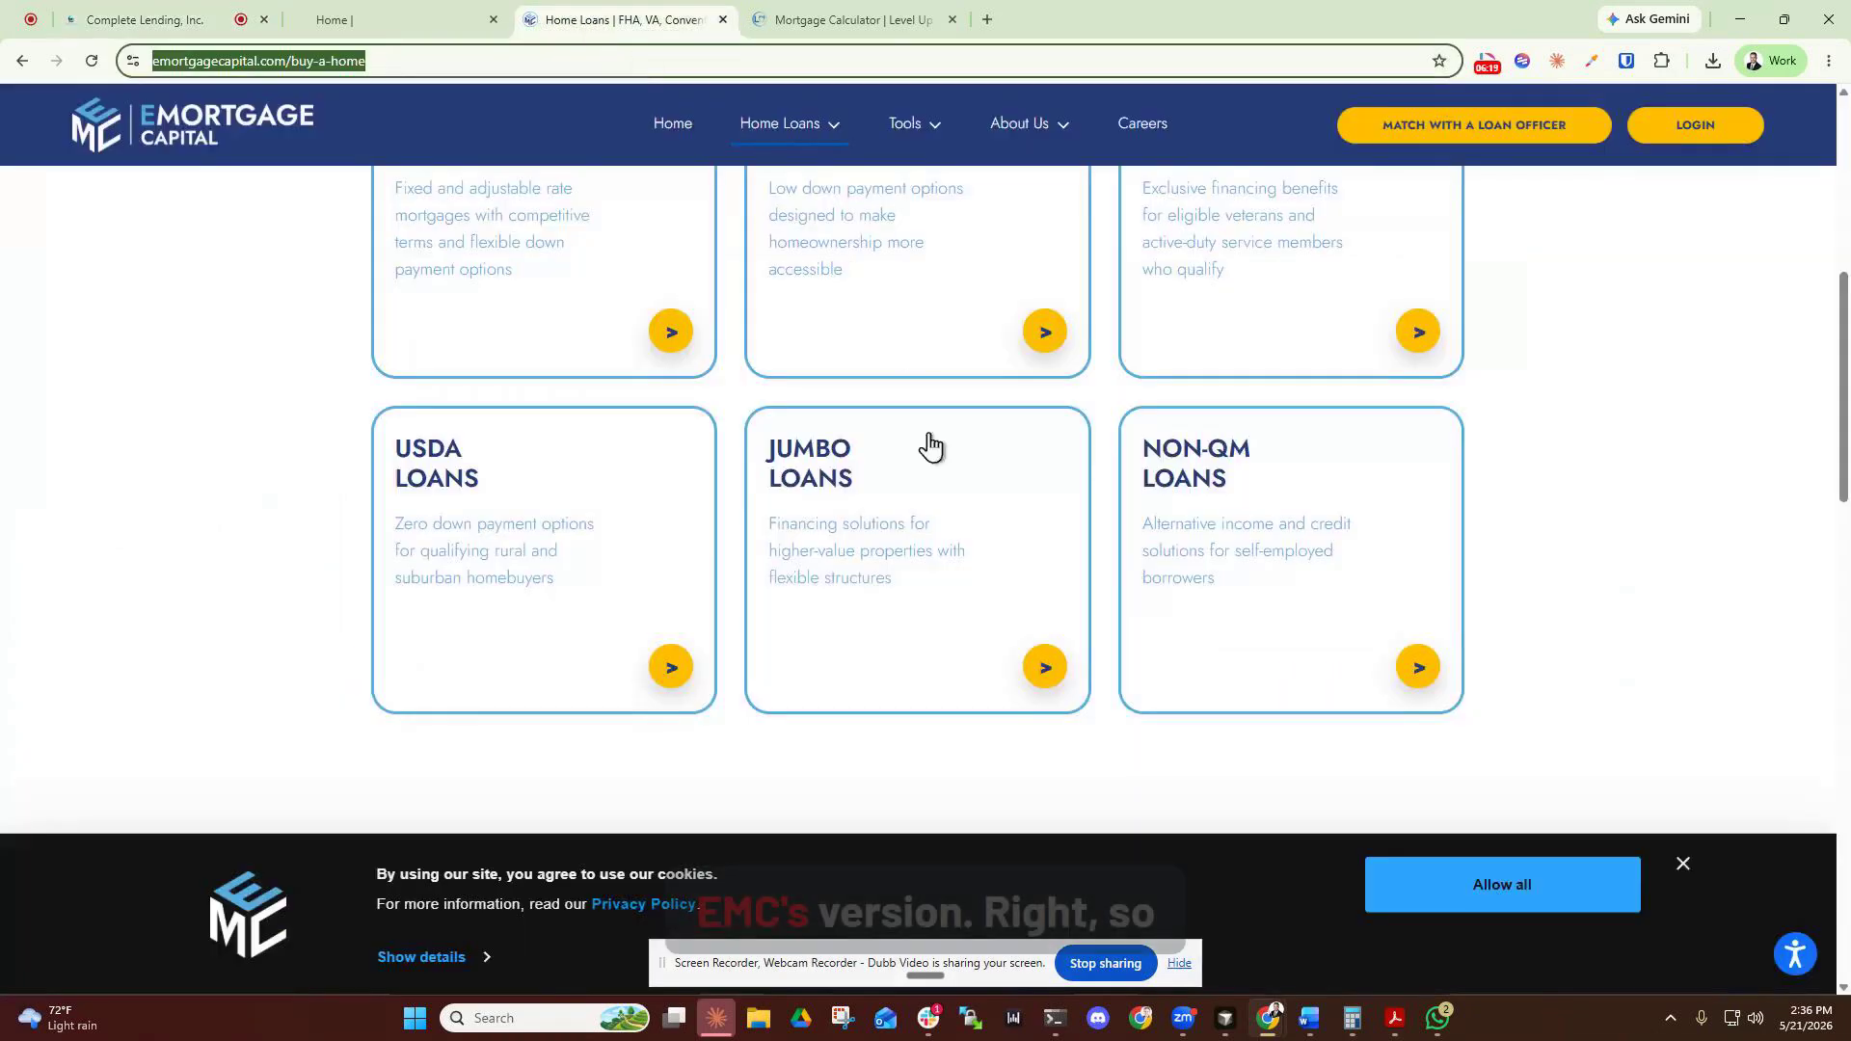
scroll(974, 636, "up", 4)
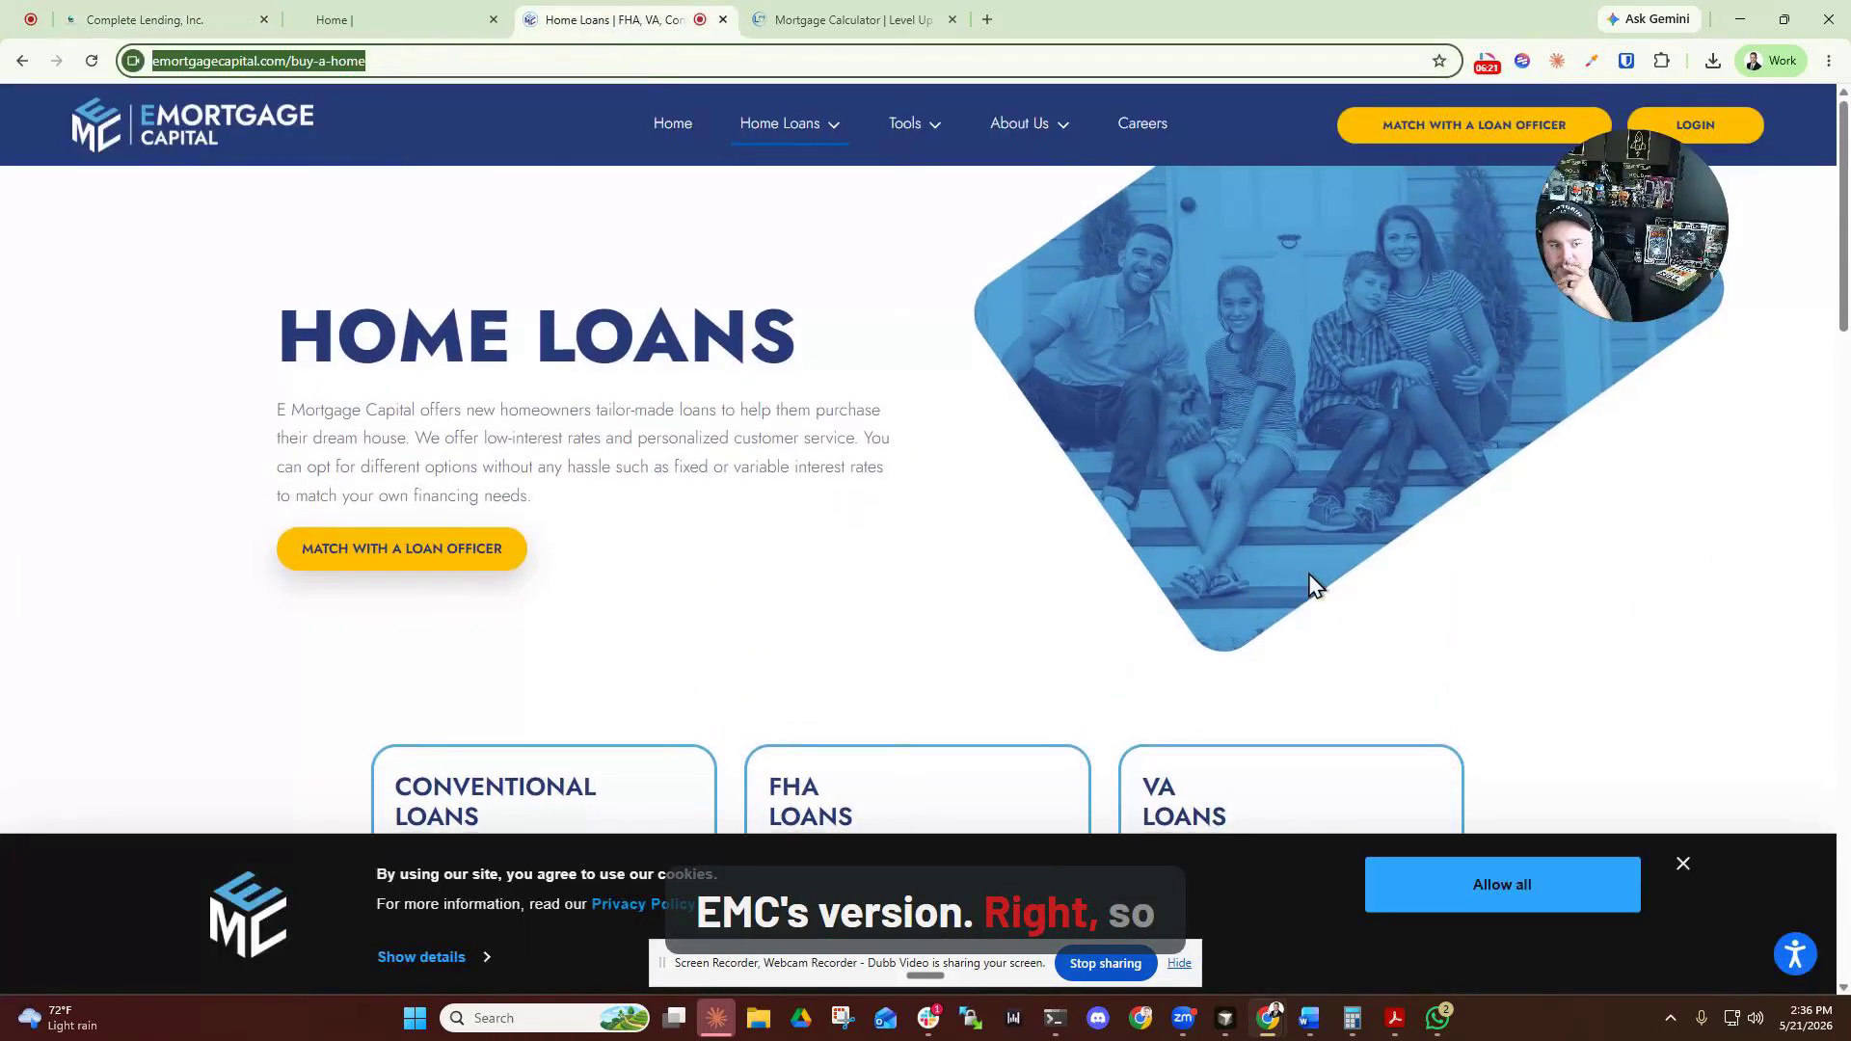
scroll(1310, 582, "down", 8)
left_click(216, 13)
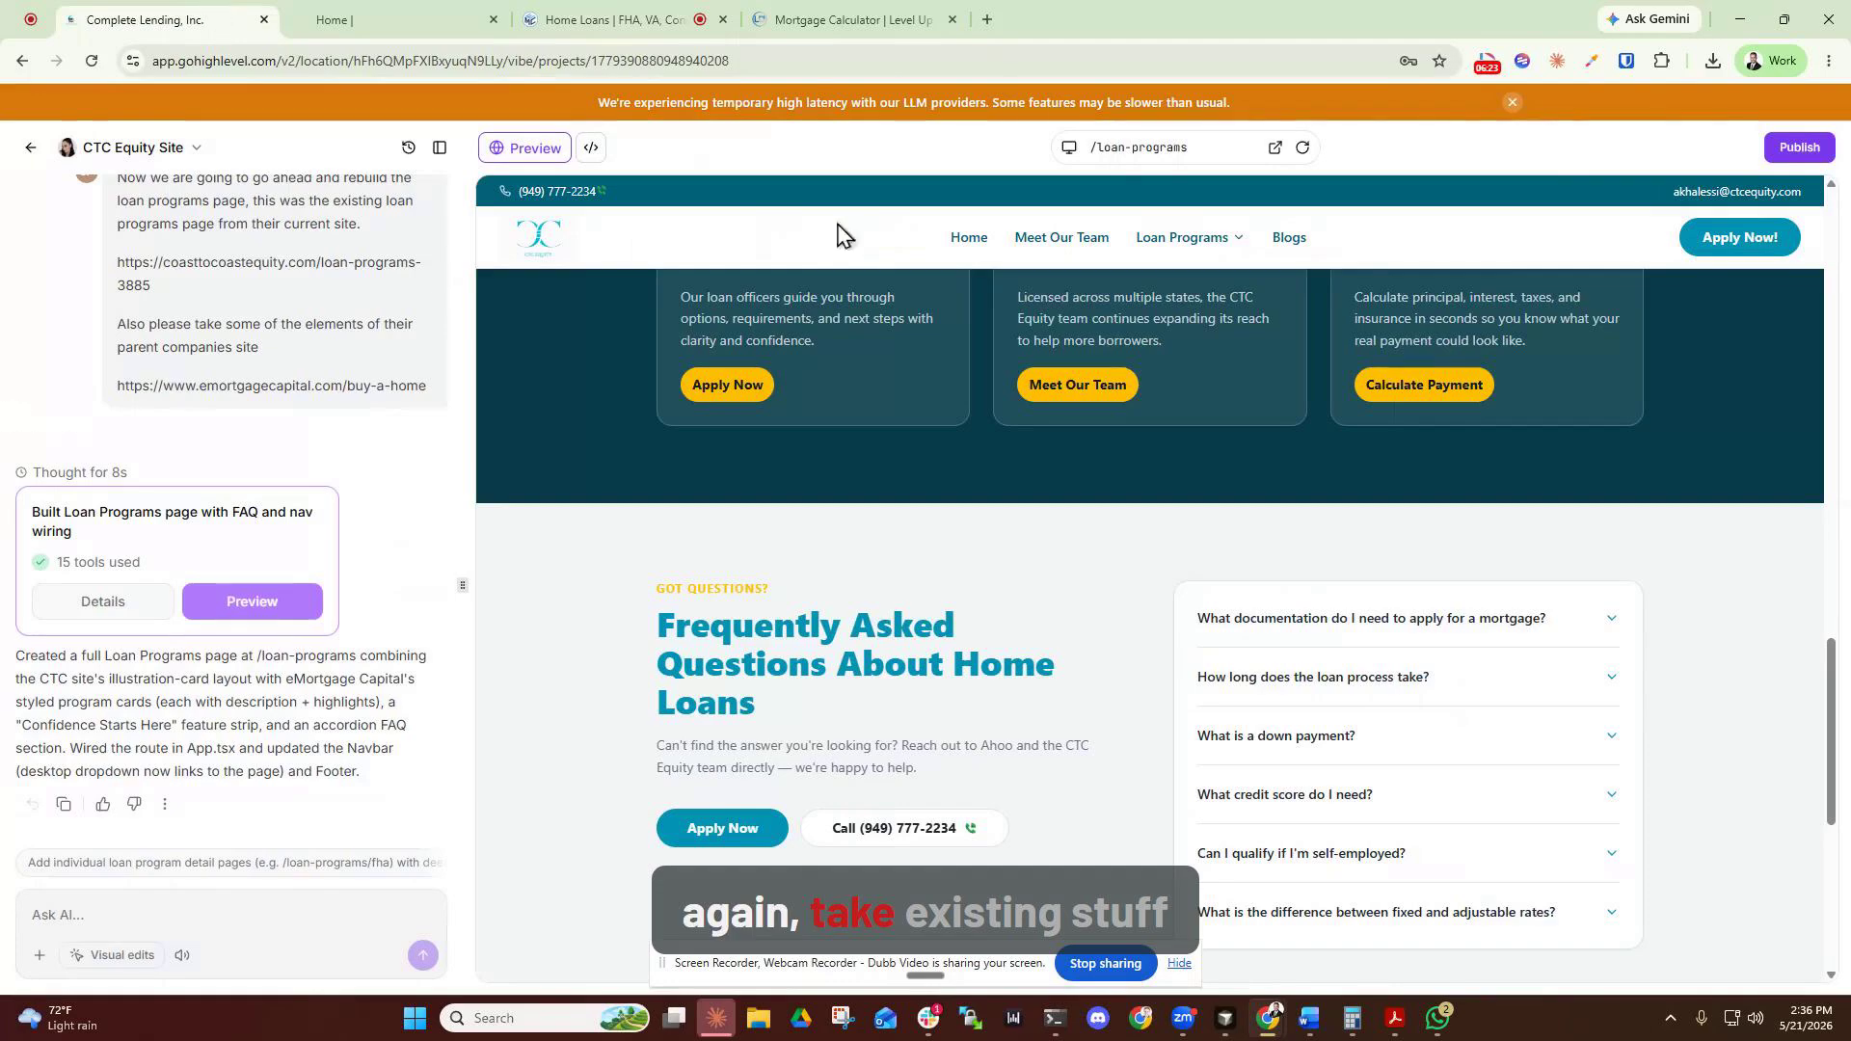
scroll(1174, 627, "up", 10)
scroll(1198, 675, "up", 4)
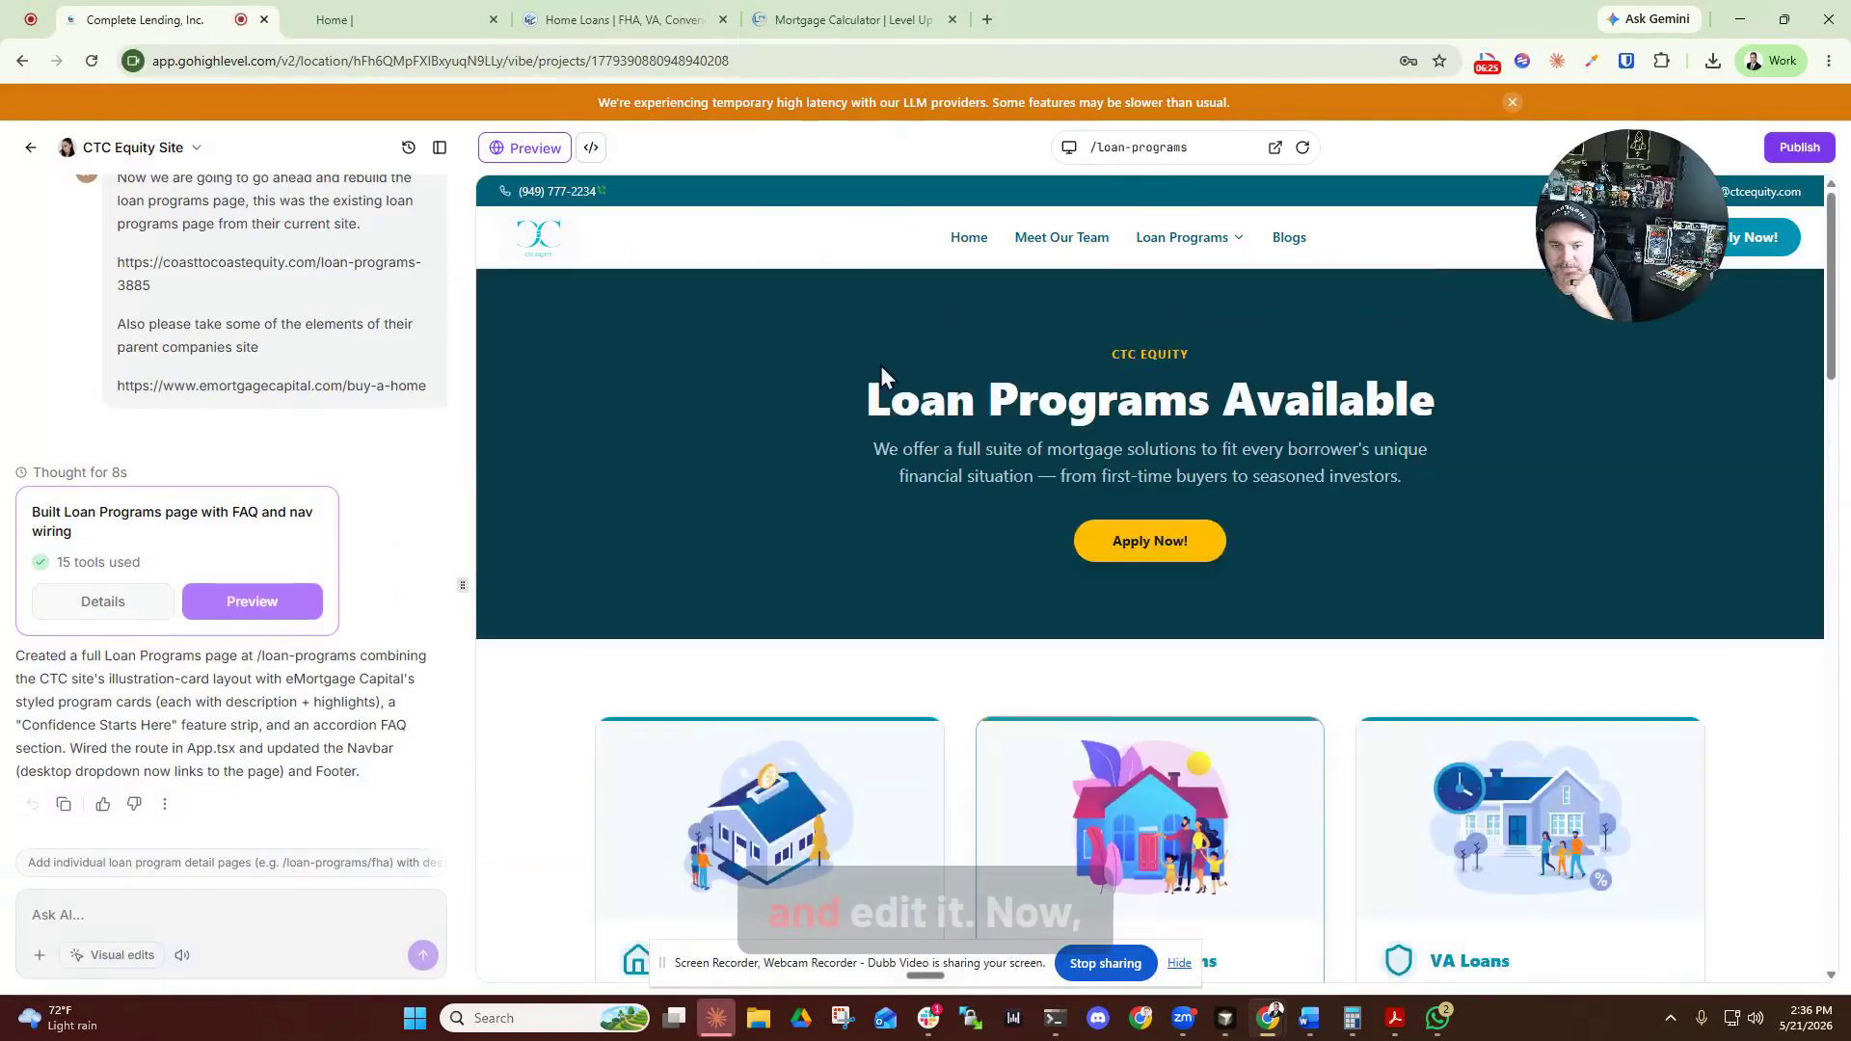